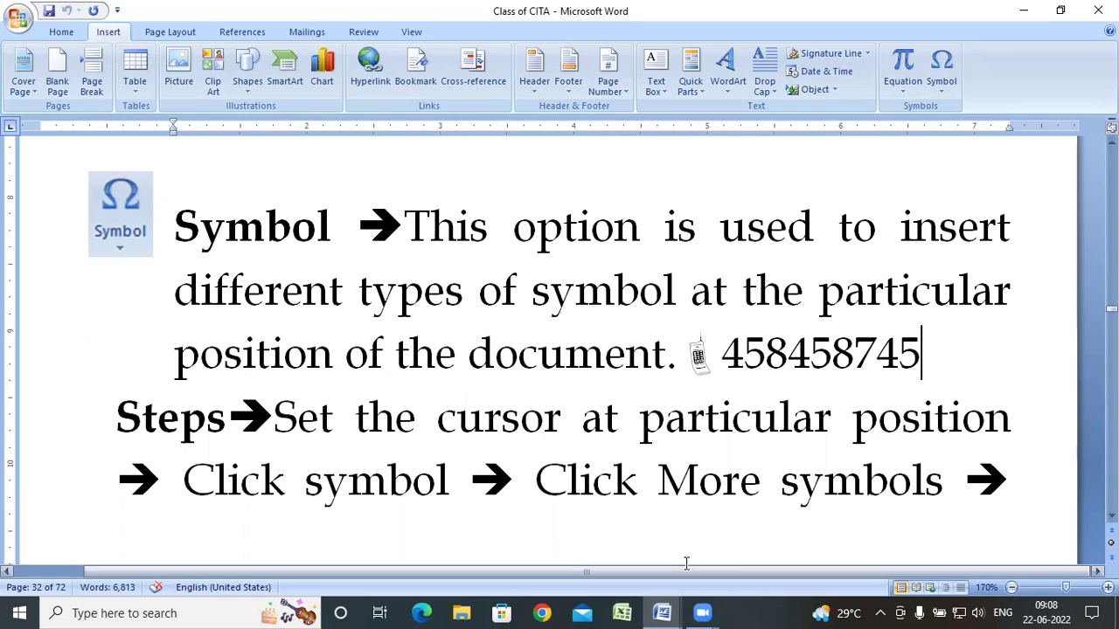
Step: Place the insertion point at several spots in the Symbol notes of the Class of CITA document
left_click(680, 358)
left_click(713, 360)
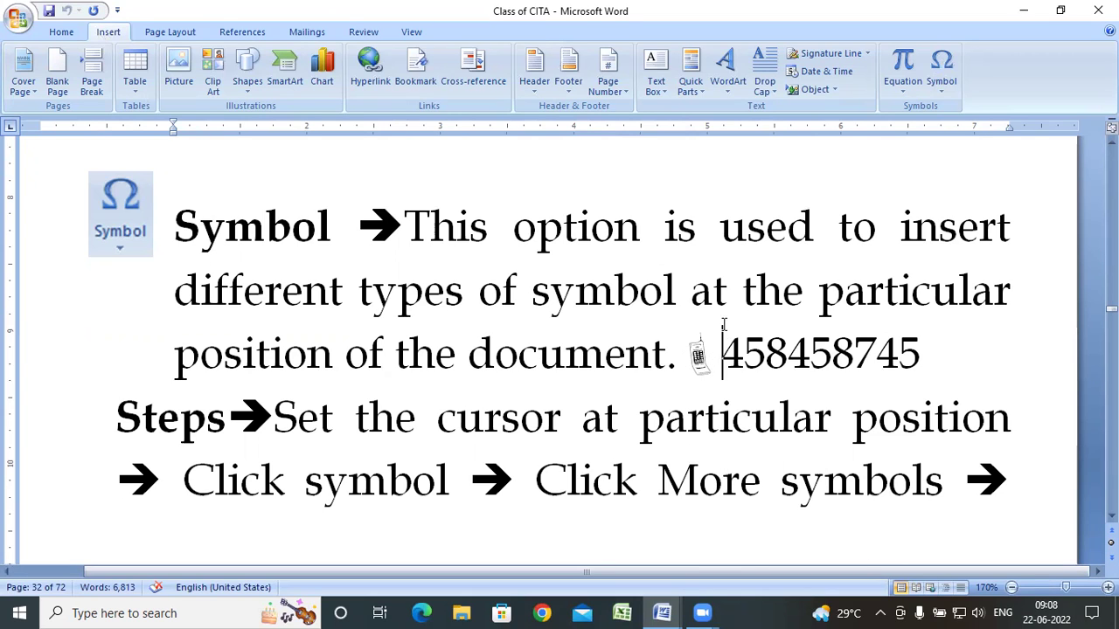
left_click(726, 296)
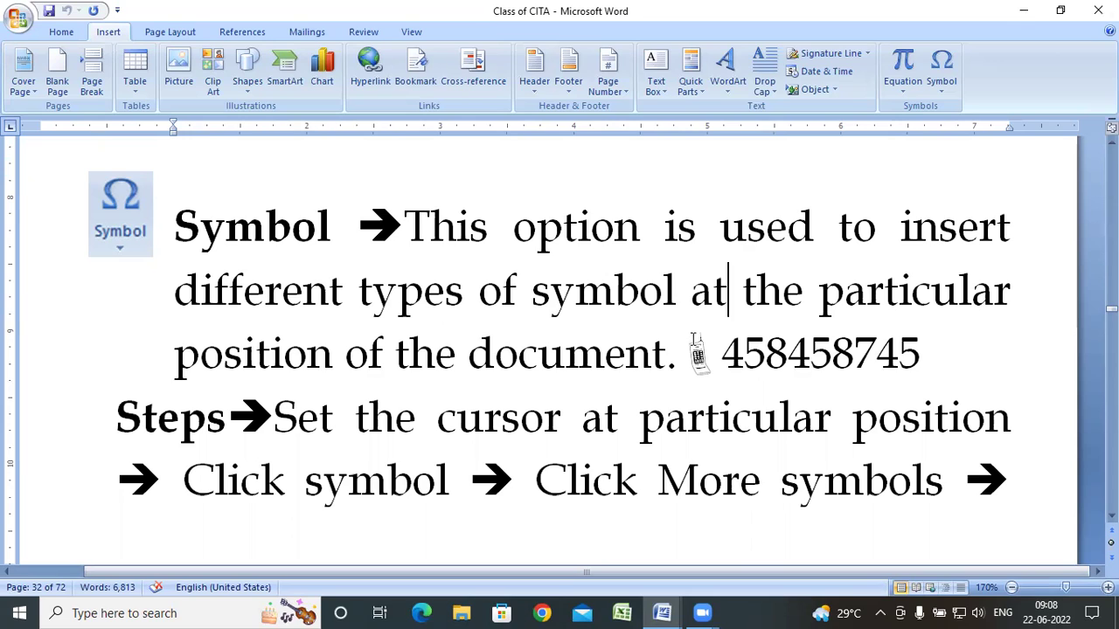
left_click(335, 418)
Step: Scroll down to page 33, then start a new blank document with Ctrl+N
scroll(760, 450, "down", 3)
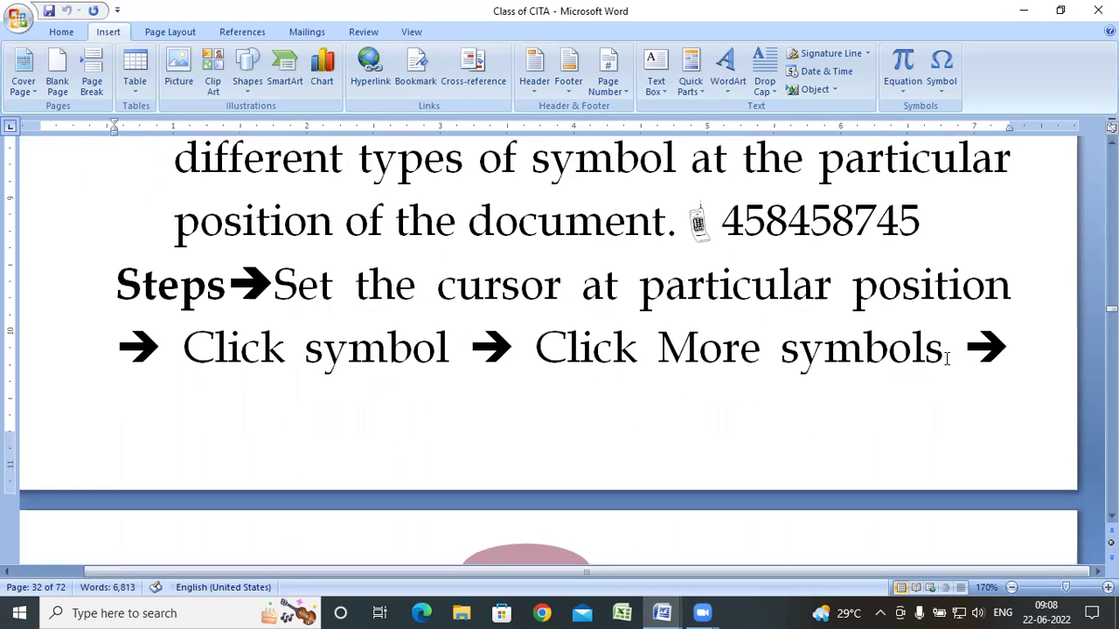
scroll(816, 377, "down", 1)
scroll(662, 370, "down", 1)
scroll(662, 370, "down", 1)
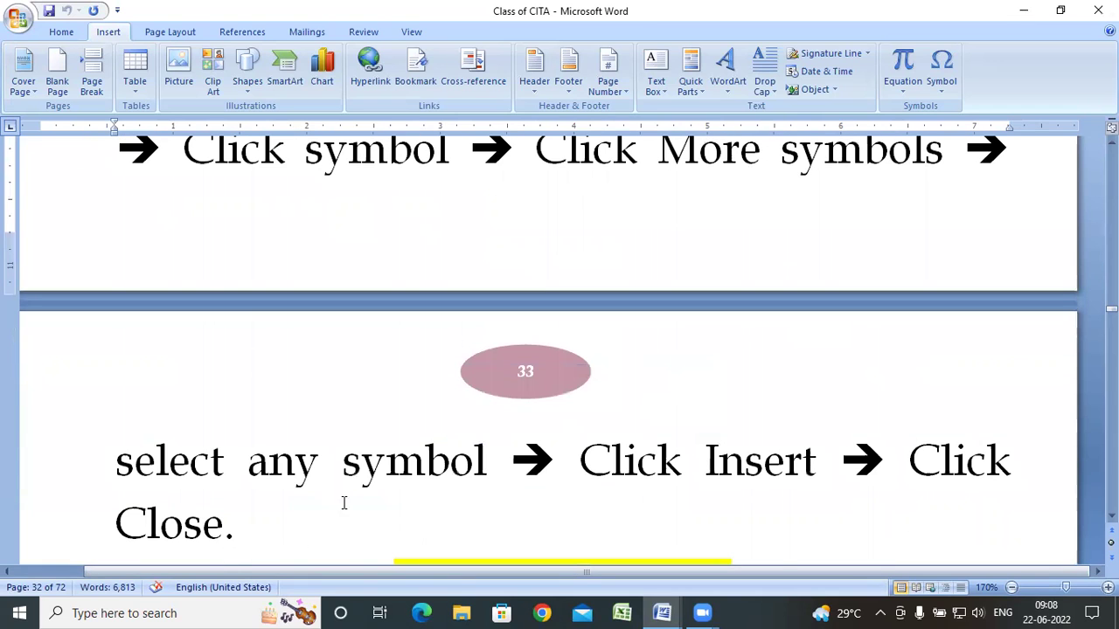
left_click(718, 463)
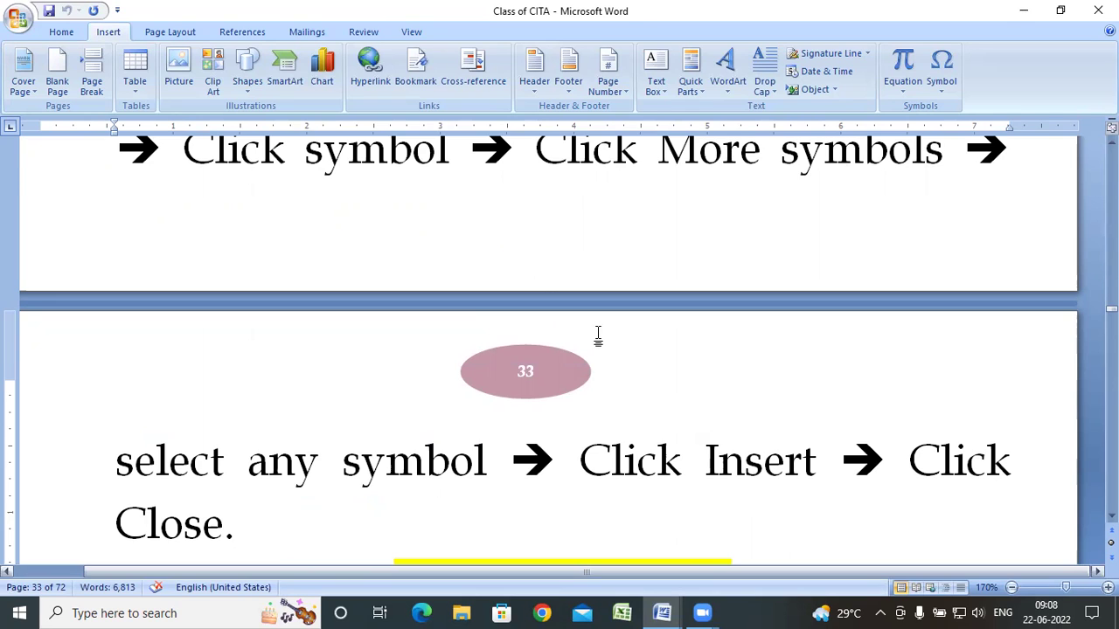
key("ctrl+n")
Step: Generate three paragraphs of sample text with =rand()
type("=rand()")
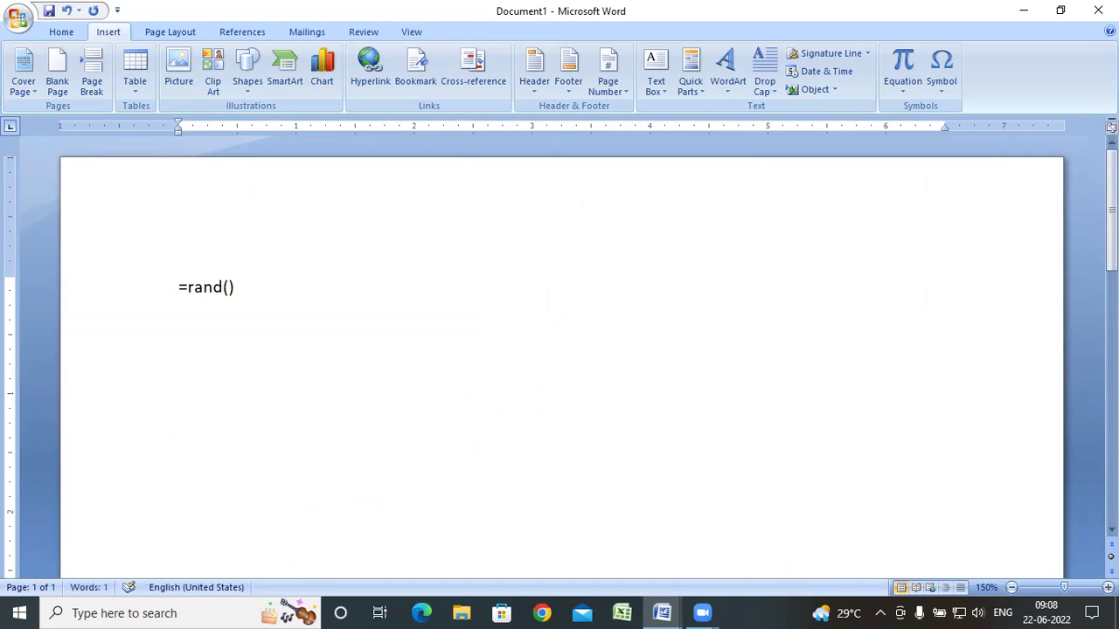
key("Return")
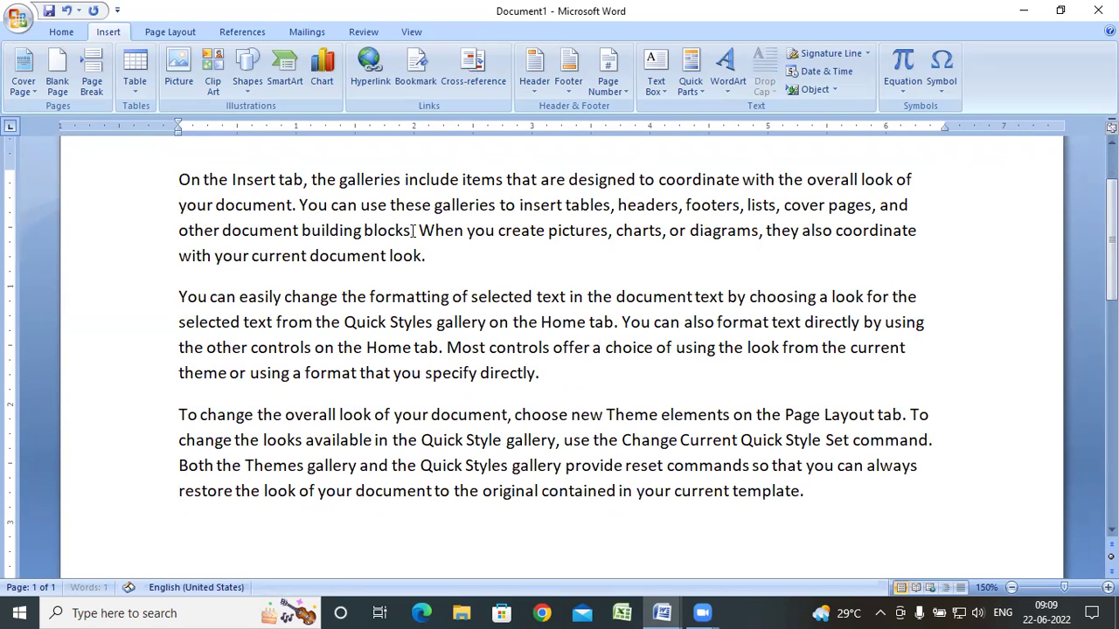
left_click(454, 252)
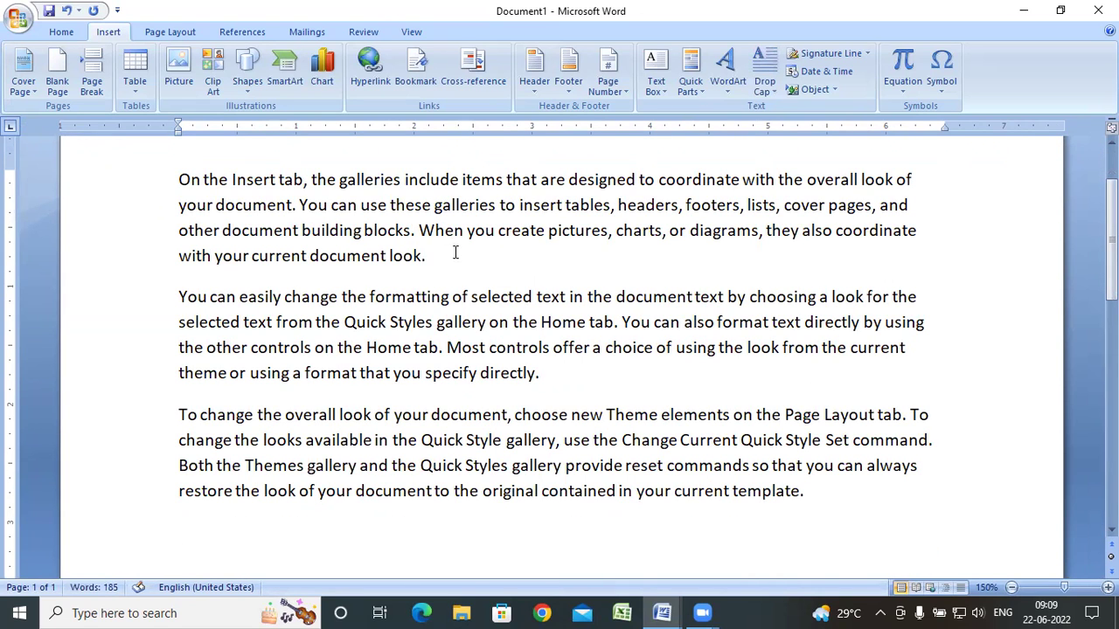
scroll(522, 285, "up", 3)
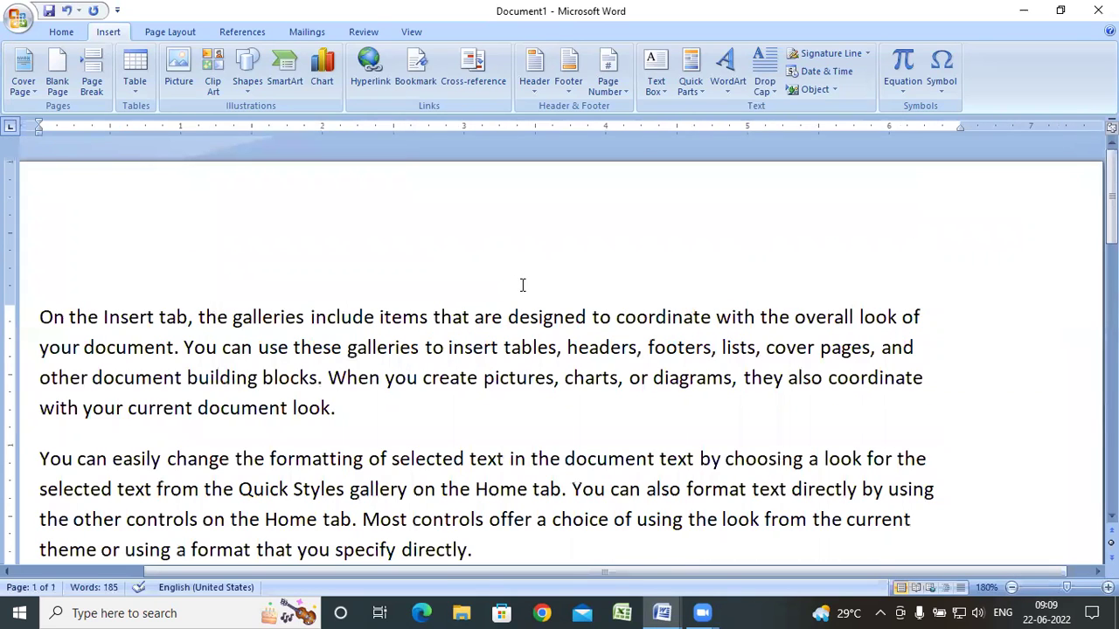
Step: Add a masked phone number after the first paragraph and remove its extra characters
type("9732xxxxxxxxx584")
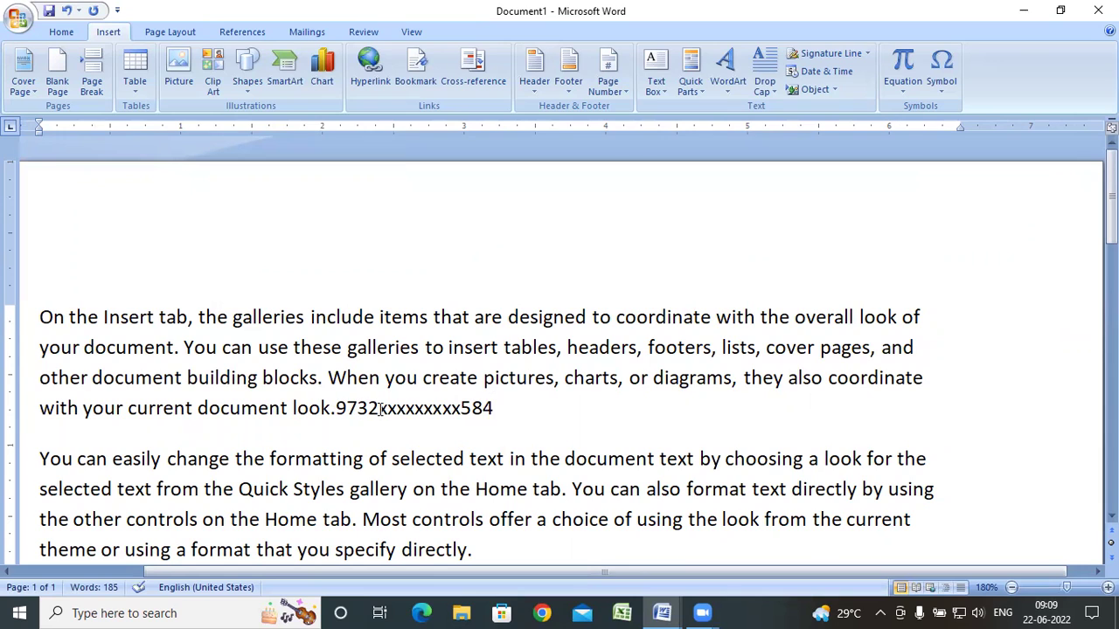
double_click(459, 408)
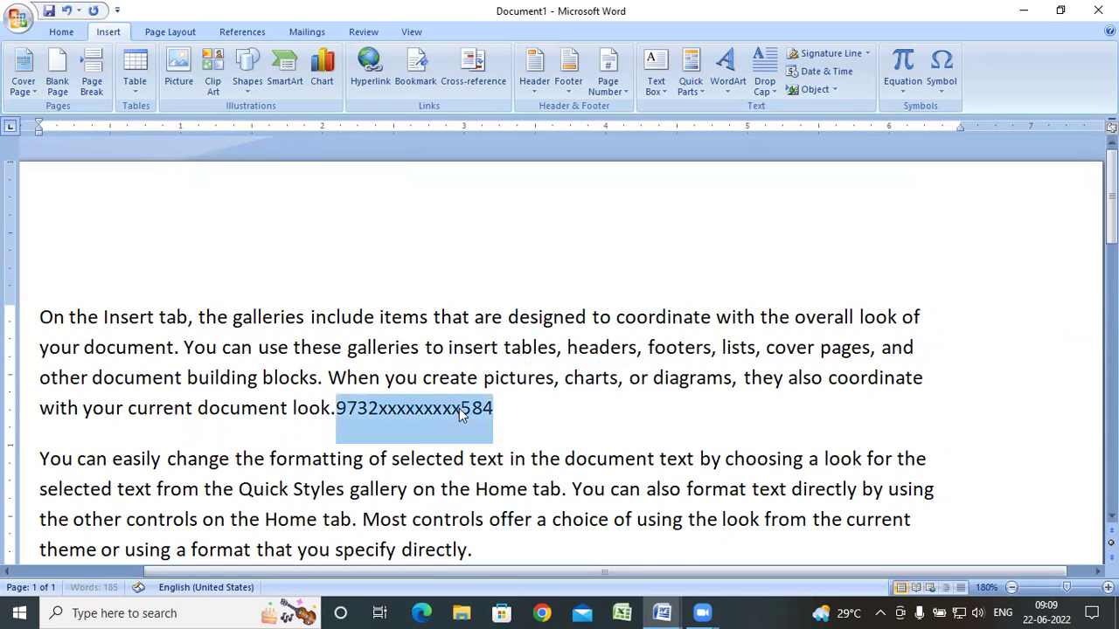
key("Right")
key("BackSpace")
left_click(461, 408)
key("BackSpace")
key("BackSpace")
key("BackSpace")
key("BackSpace")
key("BackSpace")
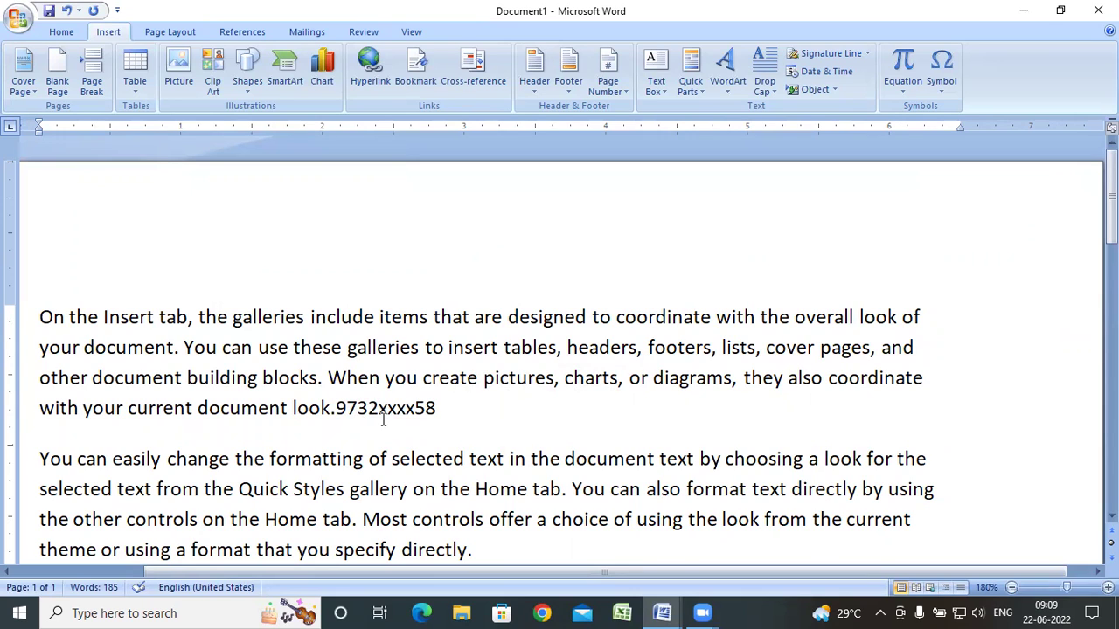
Step: Insert the telephone symbol from the Symbol gallery just before the masked number
left_click(948, 98)
left_click(948, 98)
left_click(945, 93)
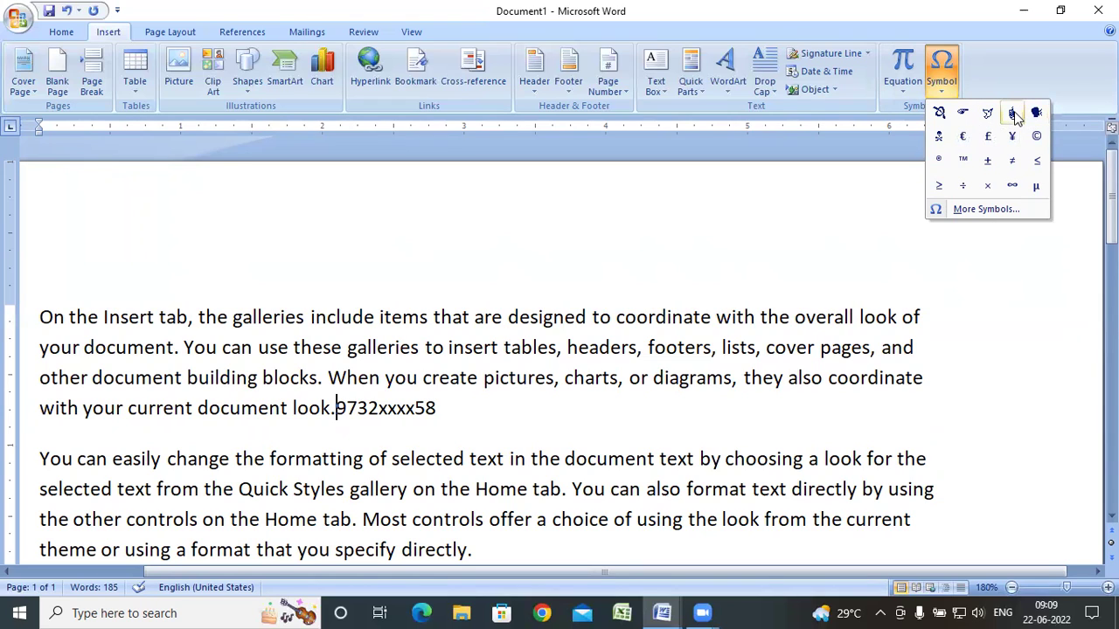
left_click(1013, 114)
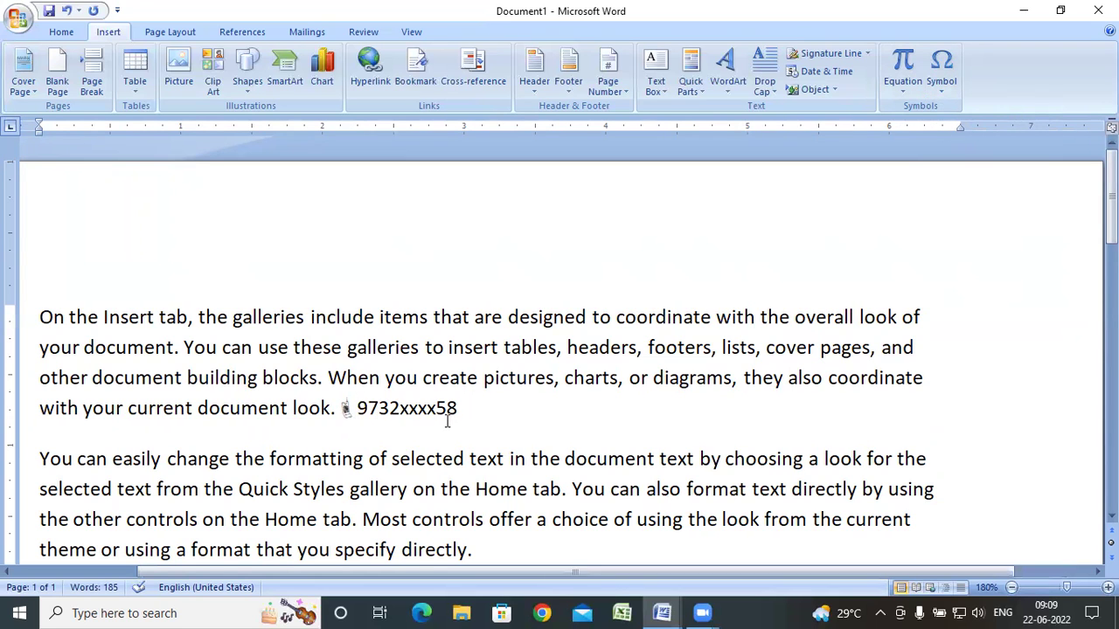
scroll(485, 389, "up", 4)
scroll(485, 389, "down", 2)
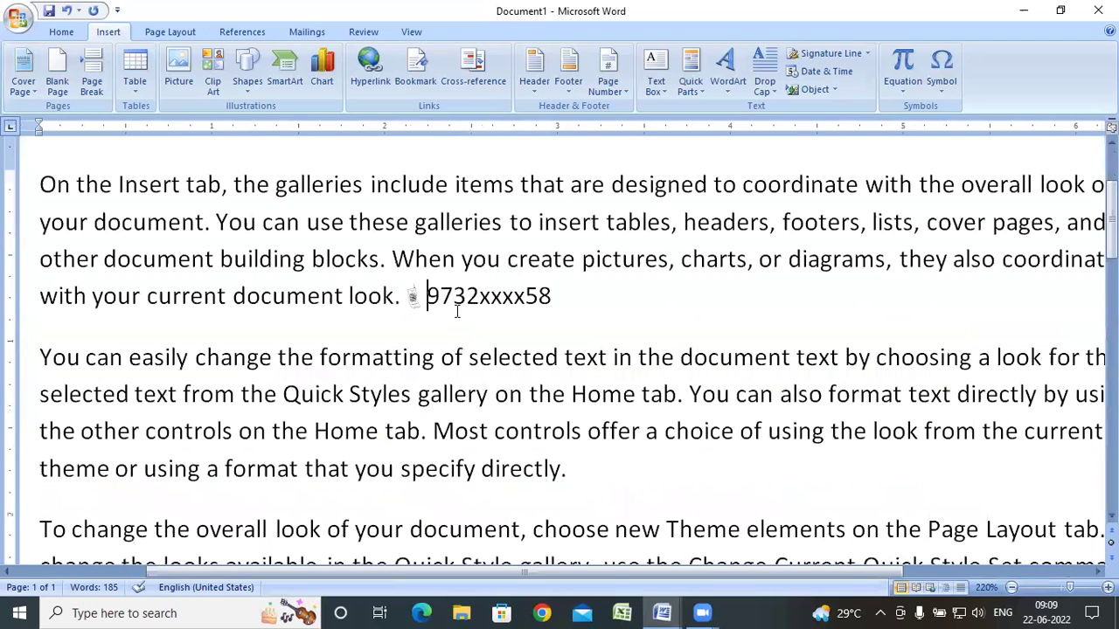
left_click(578, 292)
left_click(939, 83)
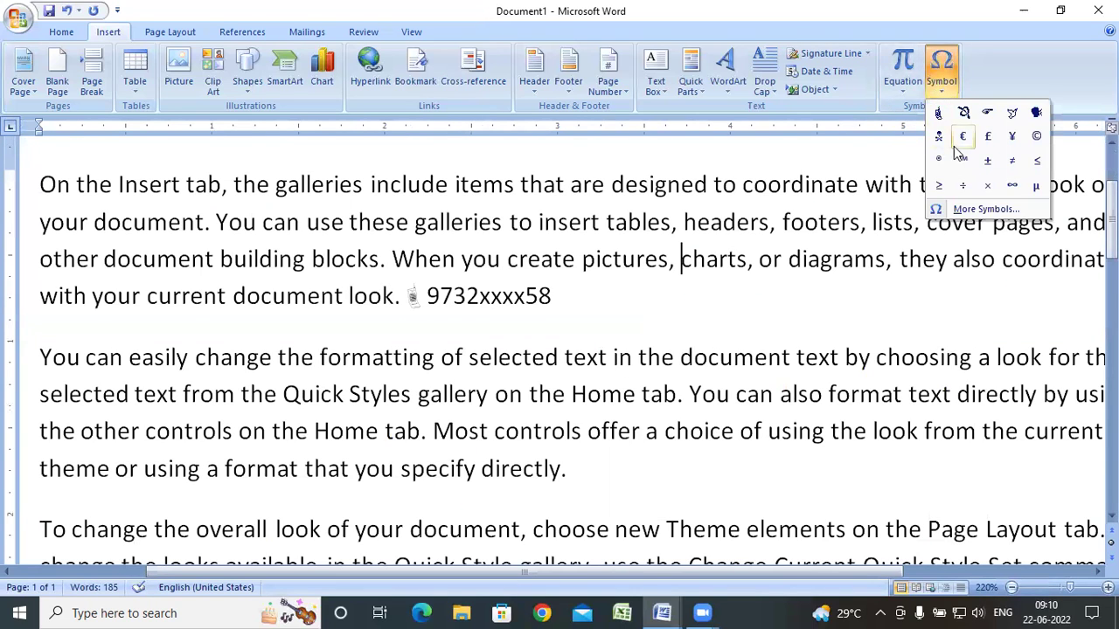
Step: Open the More Symbols dialog and scroll through the Webdings character grid
left_click(970, 210)
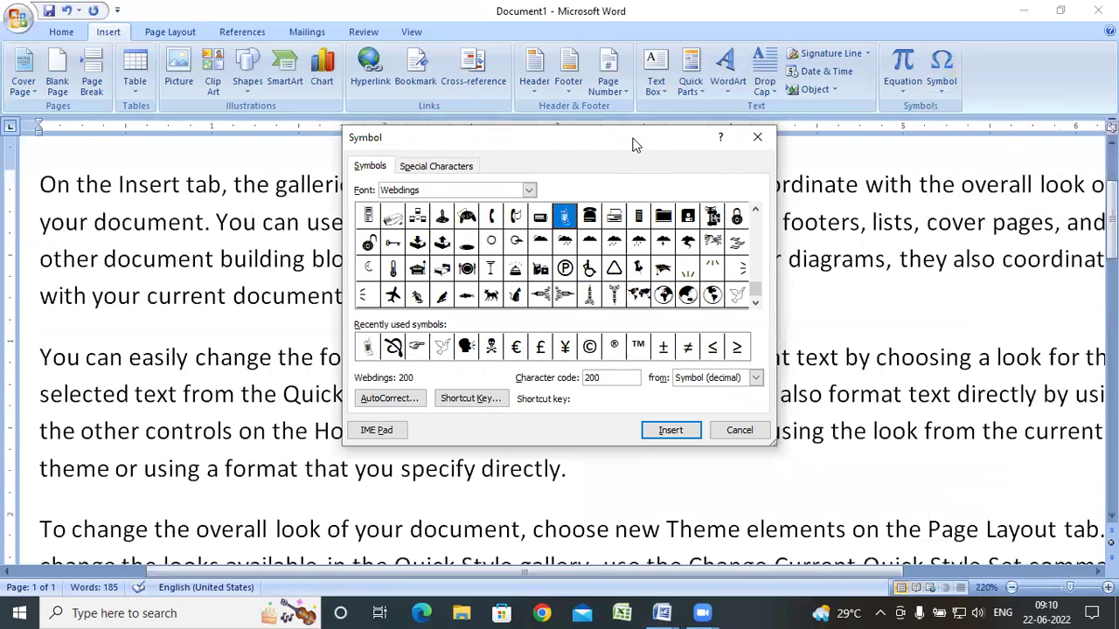
left_click_drag(636, 144, 758, 147)
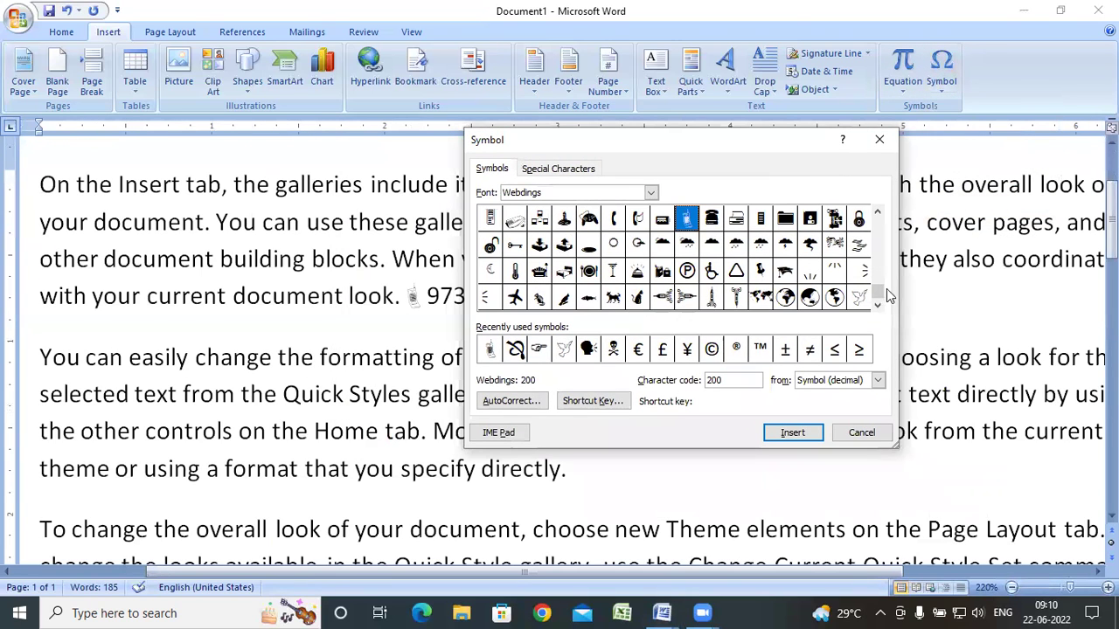
left_click(878, 214)
left_click(877, 213)
left_click(877, 214)
left_click(877, 214)
left_click(877, 213)
left_click(877, 213)
left_click(877, 214)
left_click(877, 213)
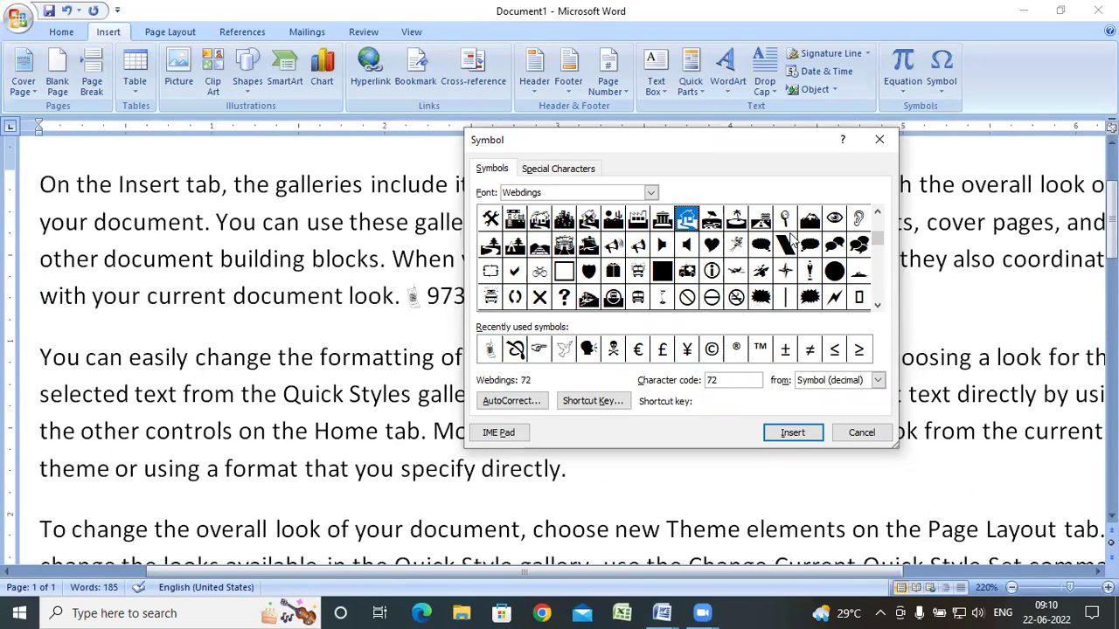
left_click(877, 214)
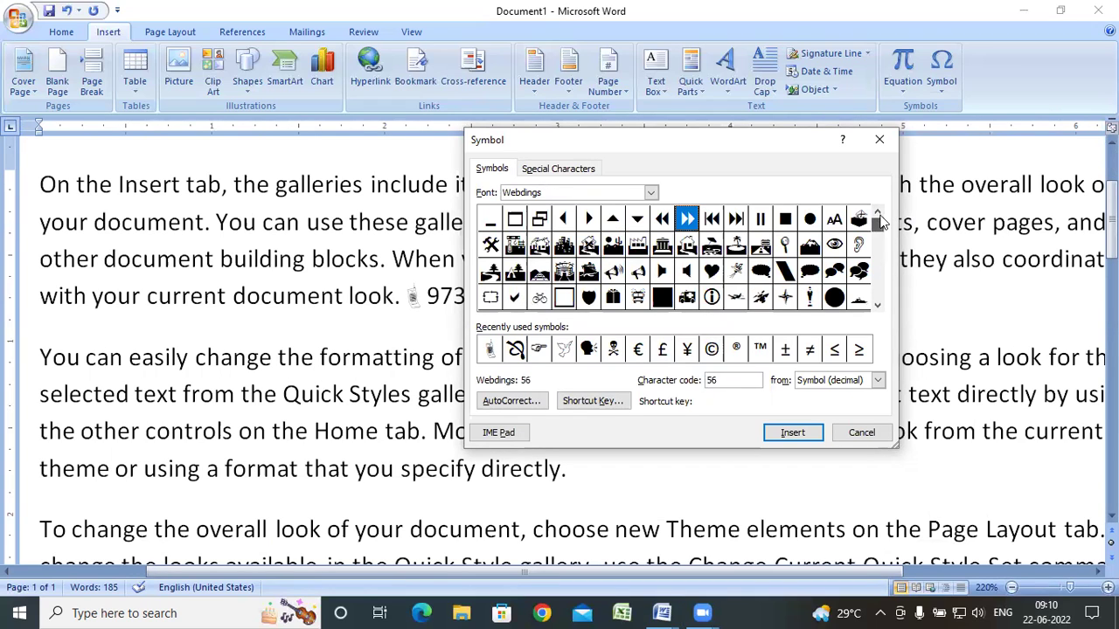
left_click(878, 213)
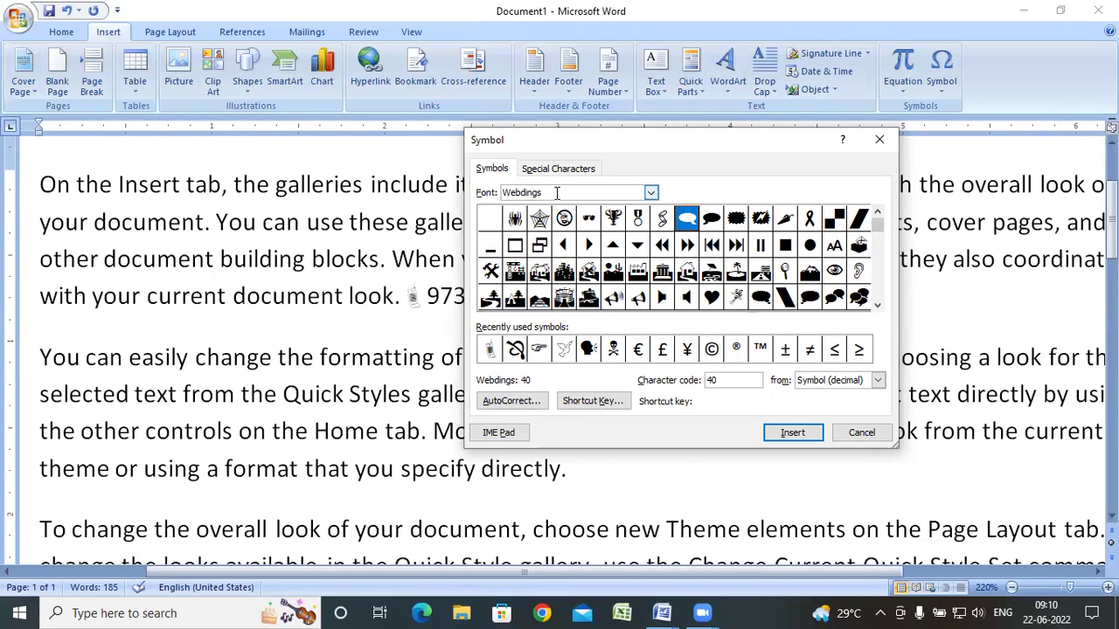
Step: Select the Webdings font name and open the Symbol dialog's font list
left_click_drag(559, 193, 501, 195)
left_click(651, 192)
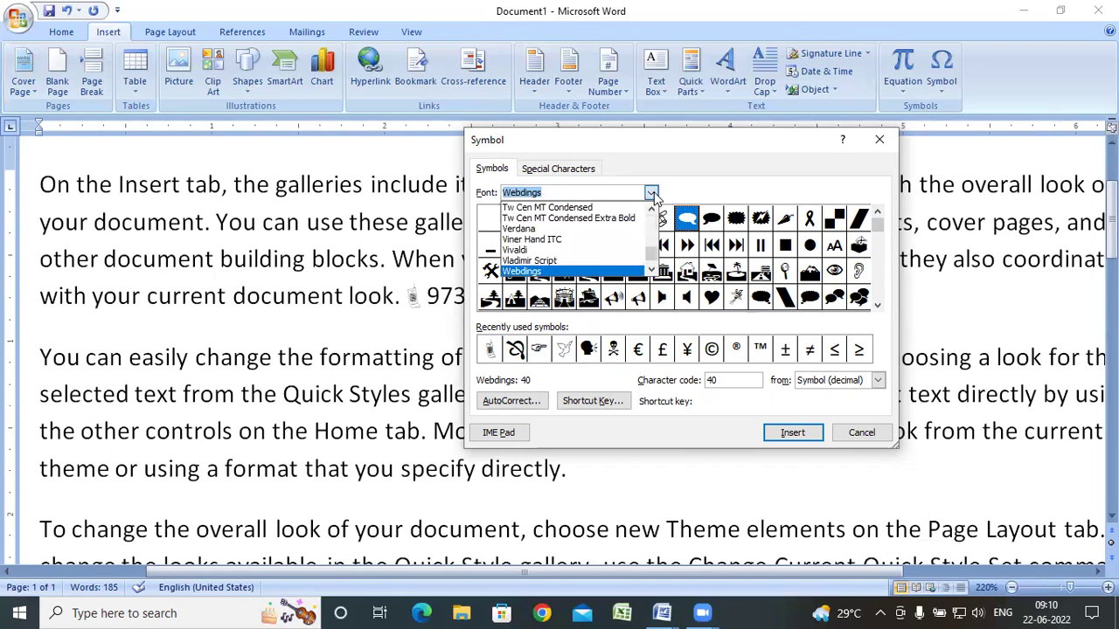
left_click_drag(652, 258, 644, 213)
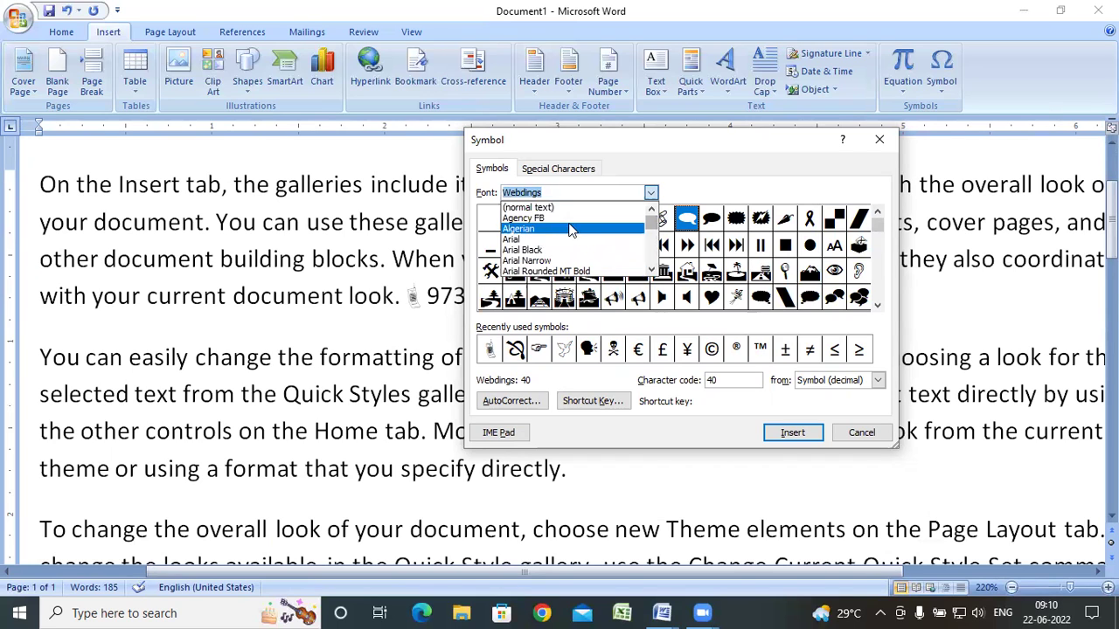
Step: Preview the Arial Black and Bernard MT Condensed character sets in the Symbol dialog
left_click(531, 251)
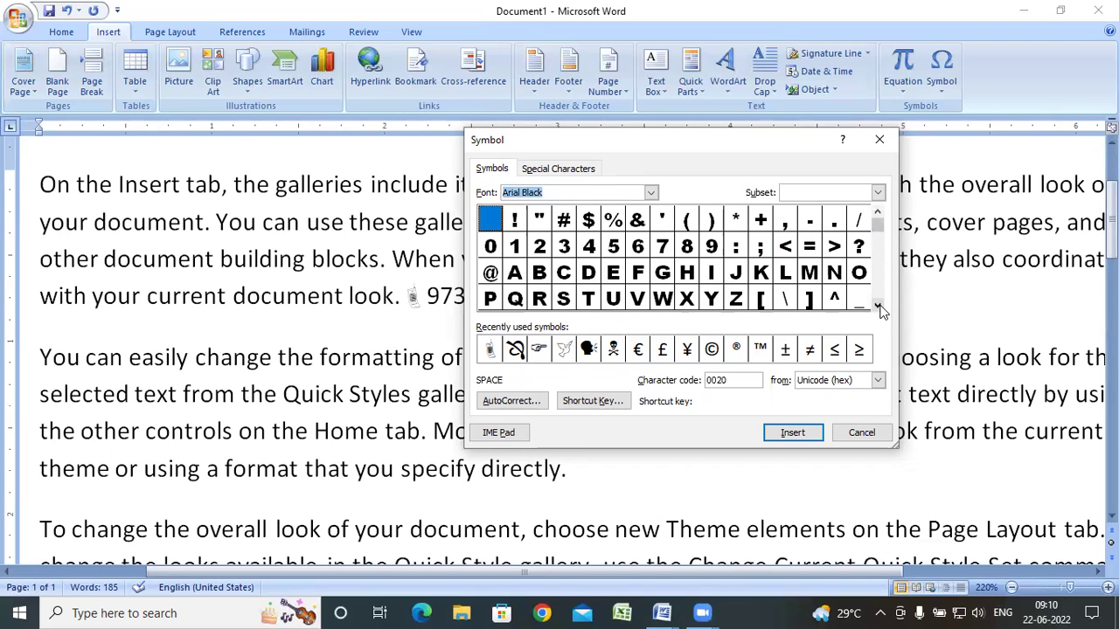
scroll(863, 313, "down", 2)
scroll(863, 313, "down", 2)
scroll(863, 313, "down", 1)
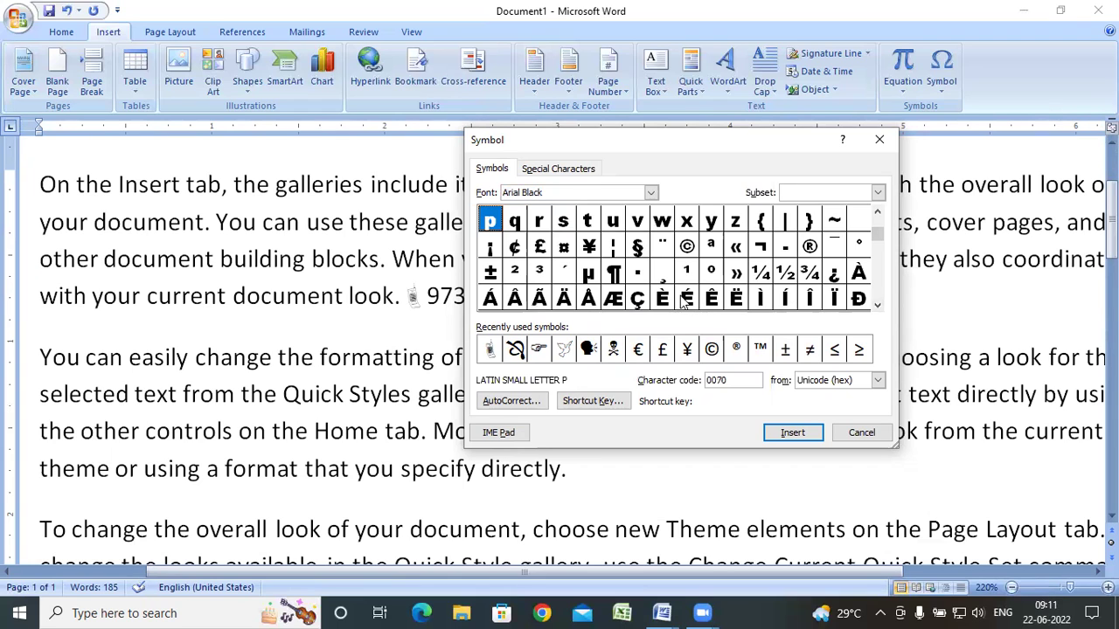
left_click(651, 193)
scroll(600, 255, "down", 2)
scroll(599, 255, "down", 2)
left_click(553, 255)
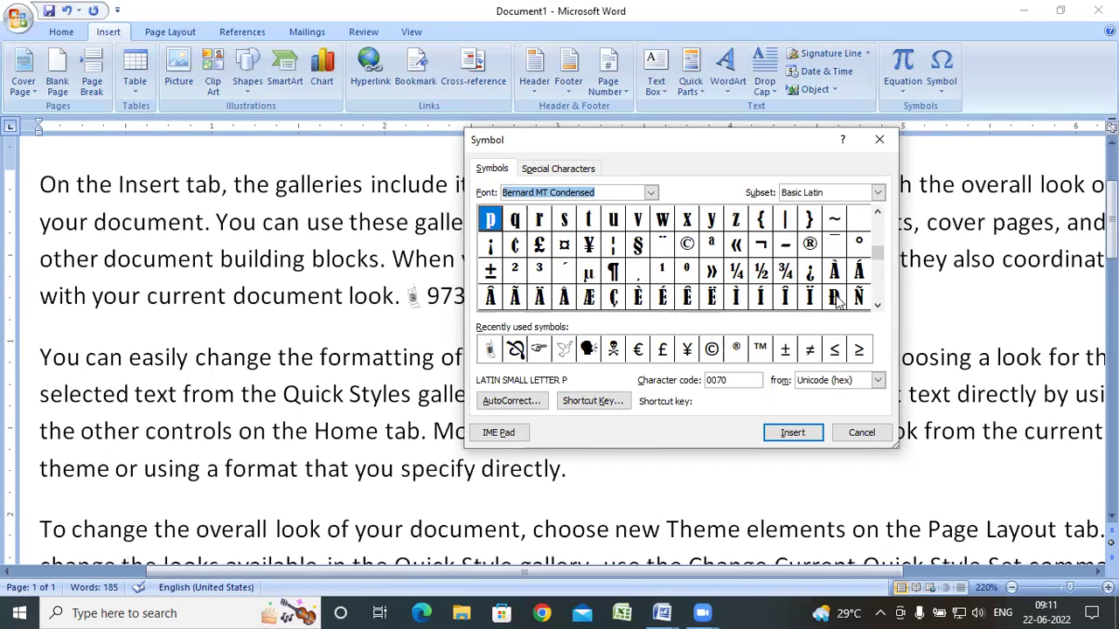
Step: Look at the Wingdings 2 symbol set, then switch to Wingdings 3
left_click(651, 193)
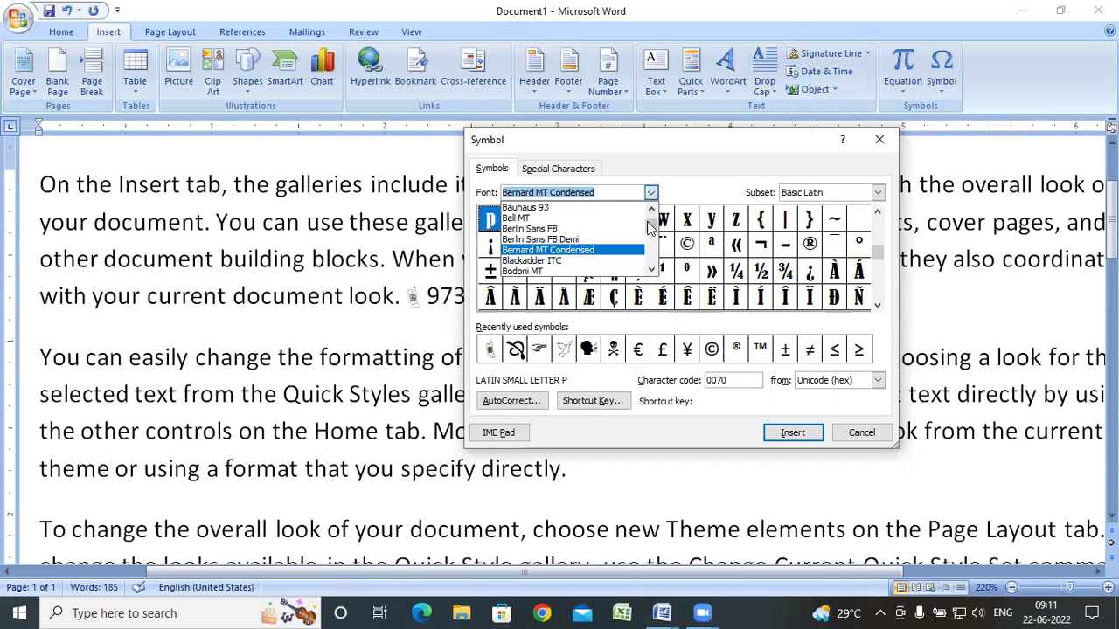
left_click_drag(651, 229, 641, 263)
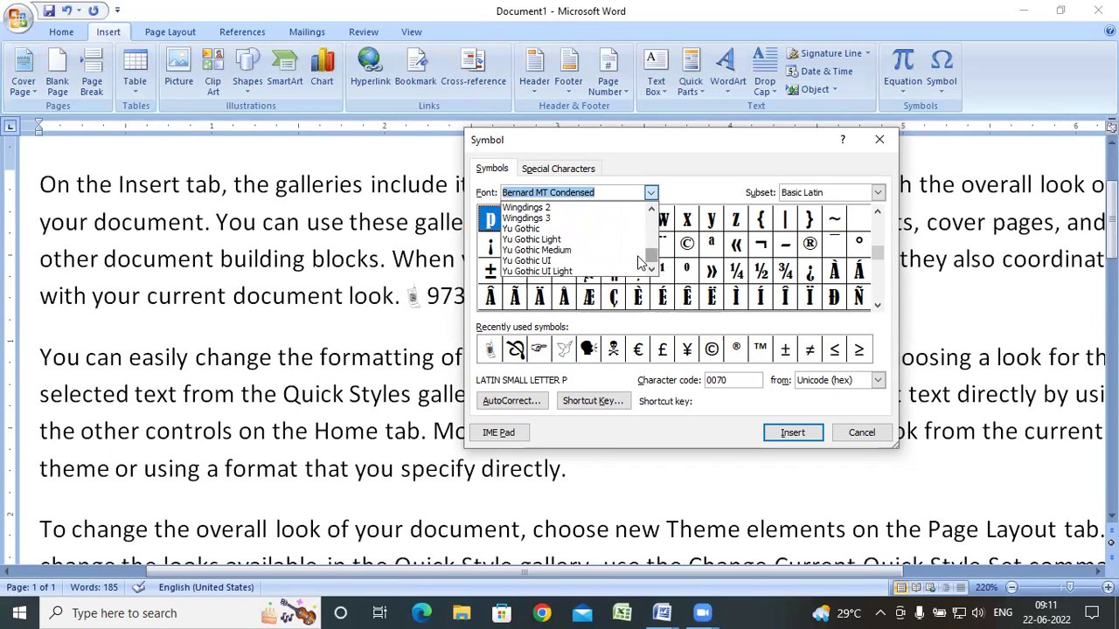
left_click(534, 208)
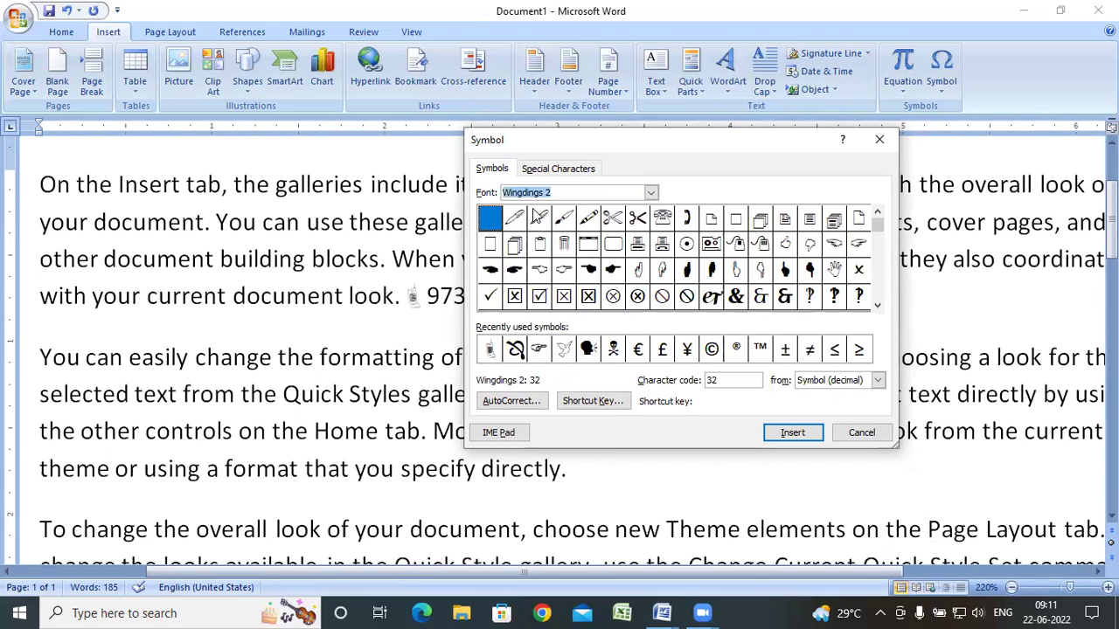
left_click(878, 306)
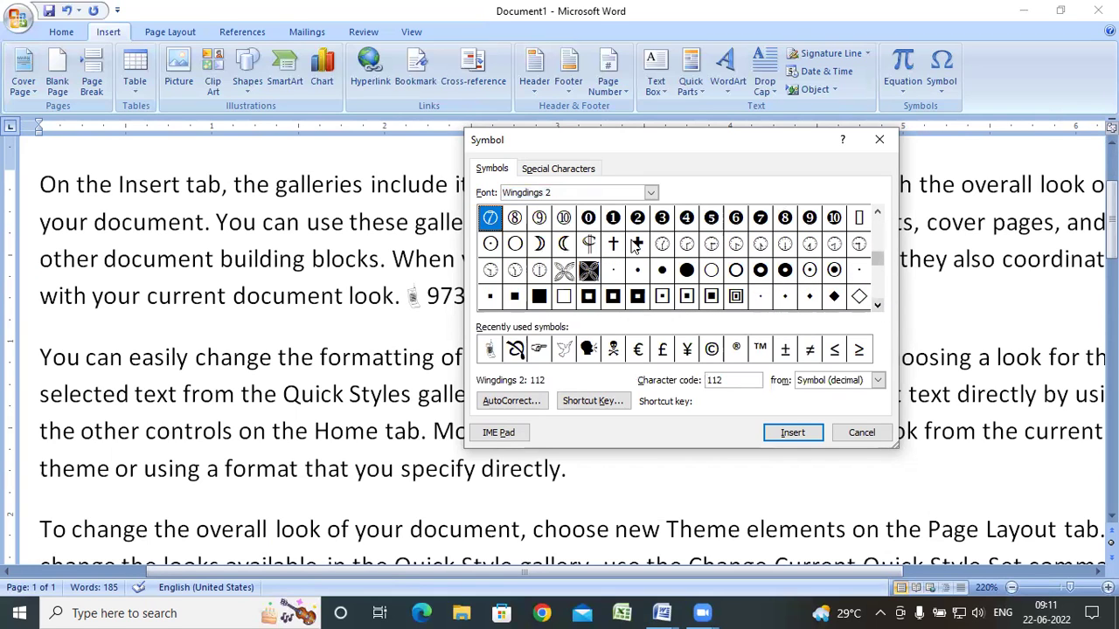
left_click(651, 194)
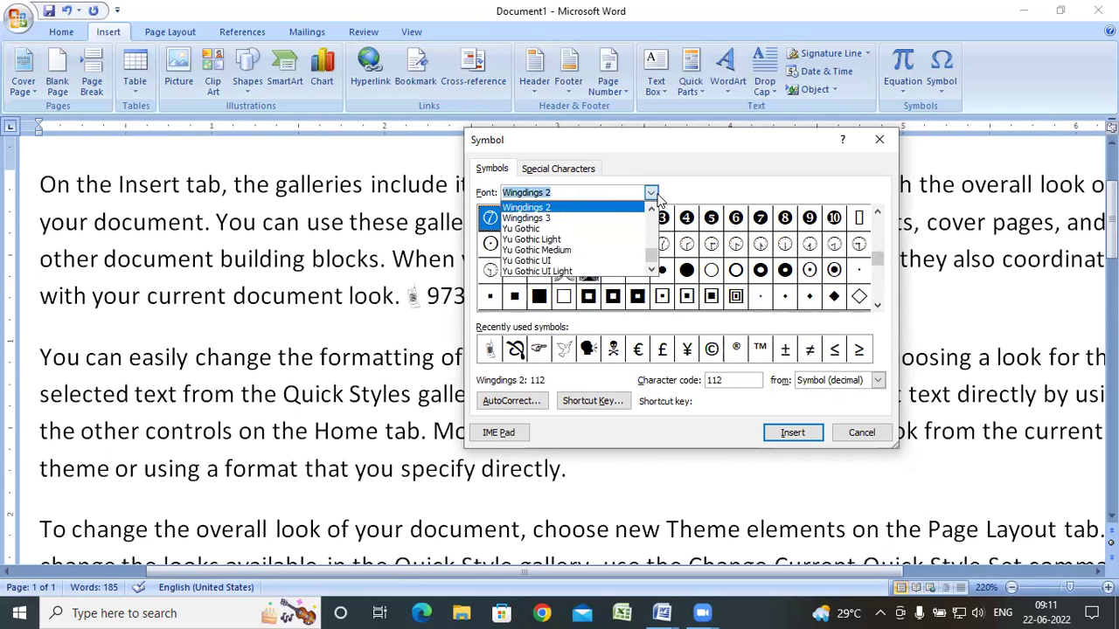
left_click(564, 223)
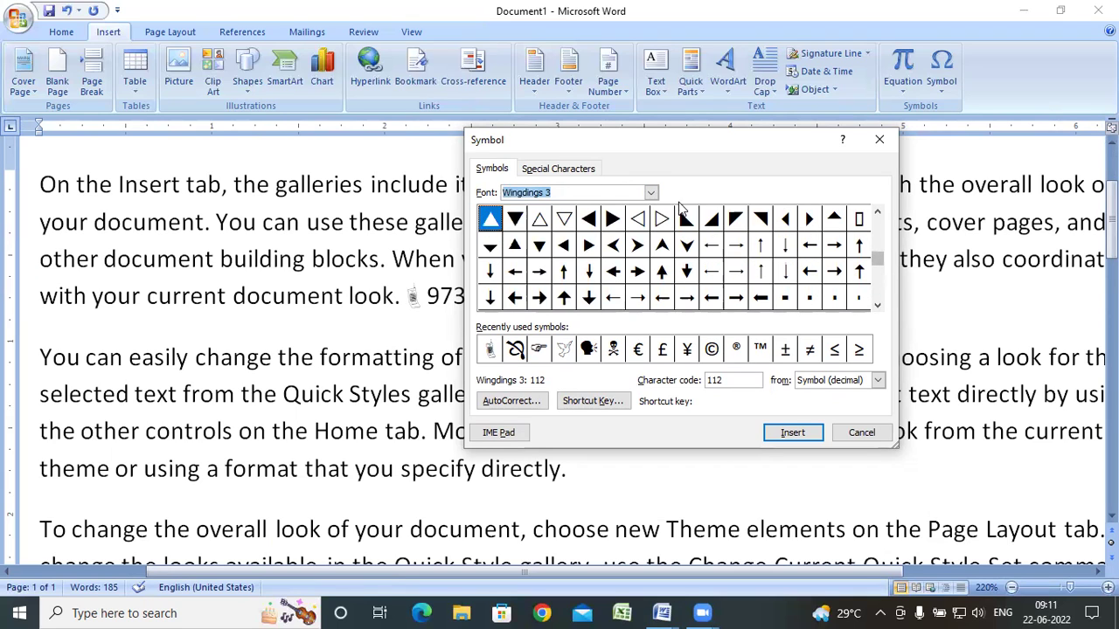
Step: Scroll up the font list and choose Webdings as the symbol font
left_click(651, 192)
left_click(652, 210)
left_click(652, 211)
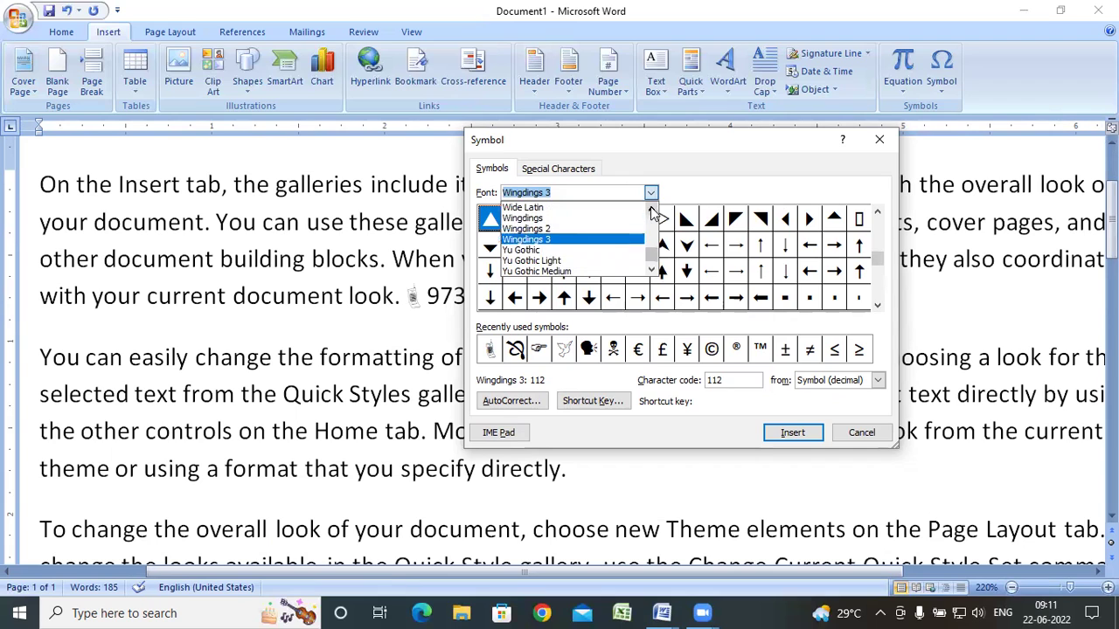
left_click(652, 210)
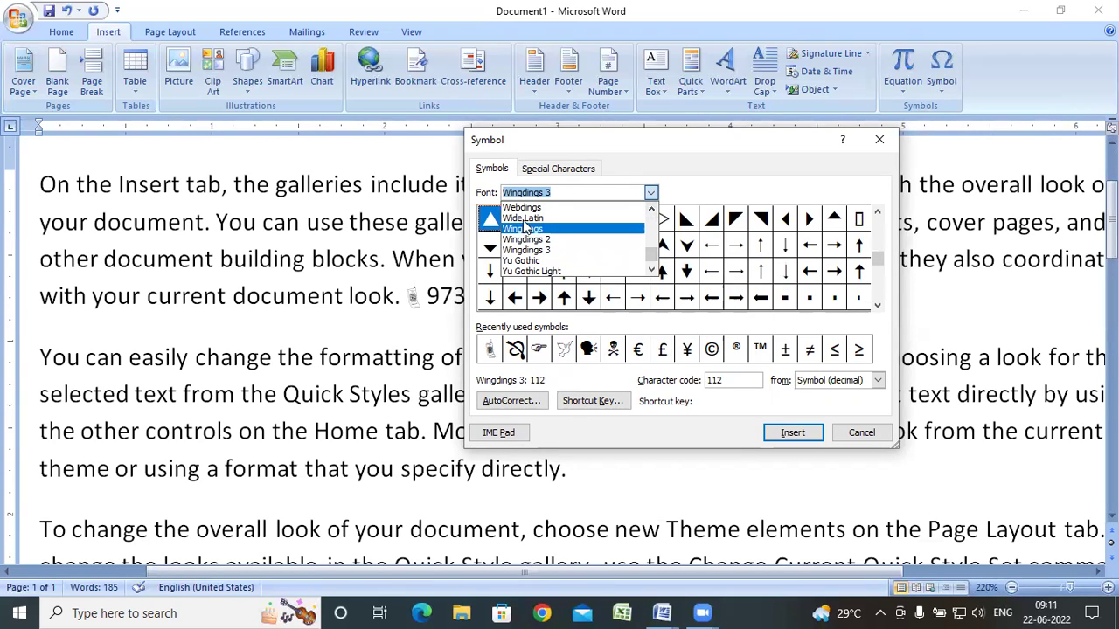
left_click(525, 207)
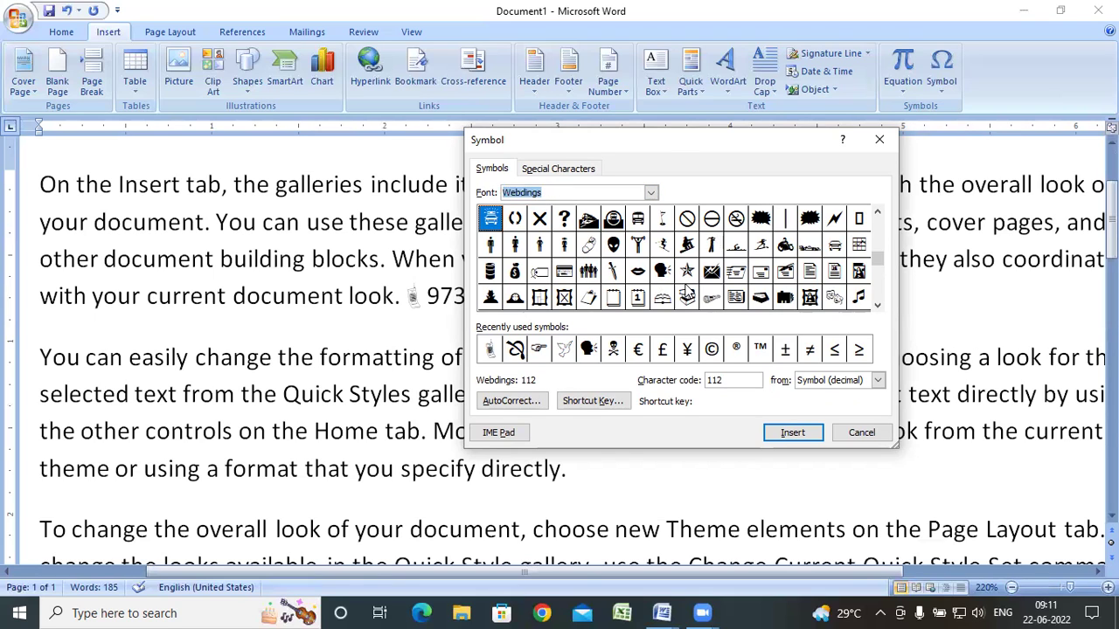
Step: Insert the Webdings pictogram with code 134 three times after 'pictures'
left_click(638, 246)
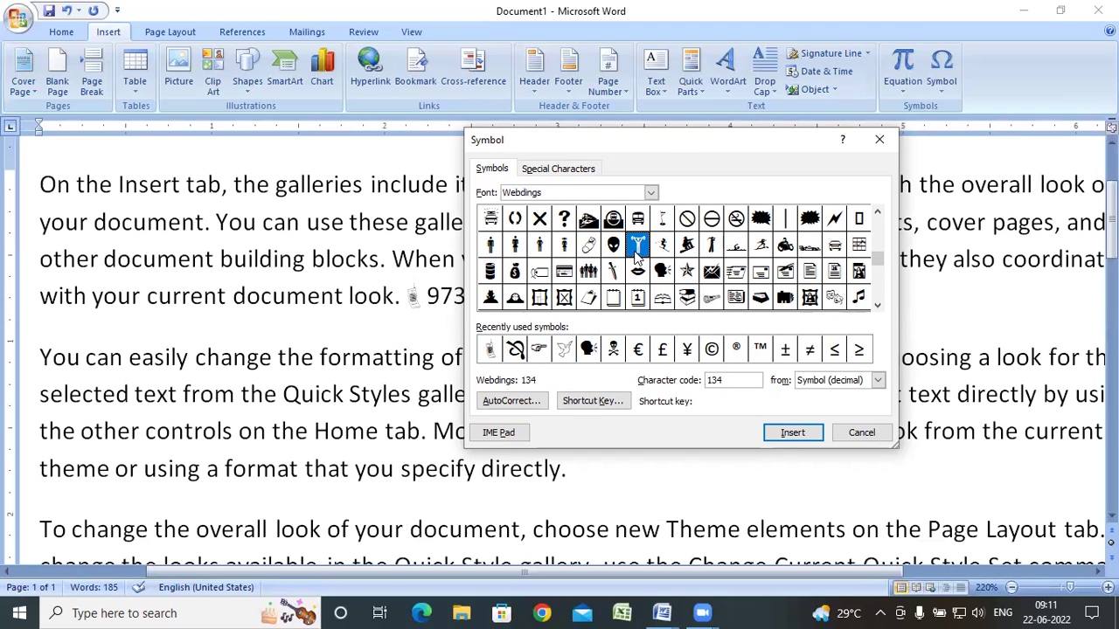
left_click(791, 436)
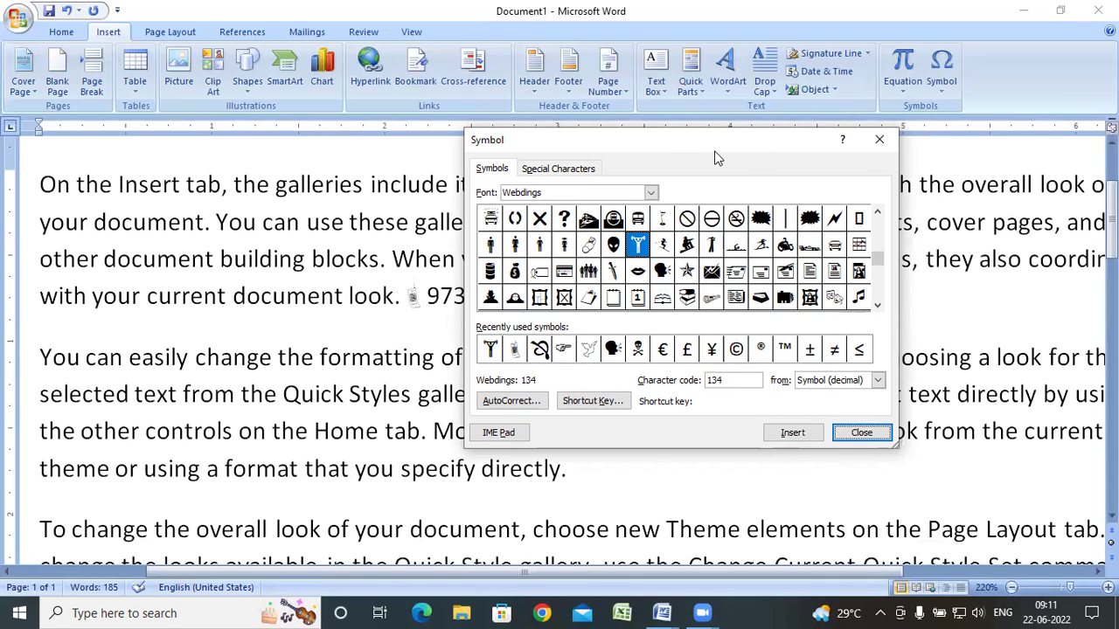
left_click_drag(715, 157, 349, 212)
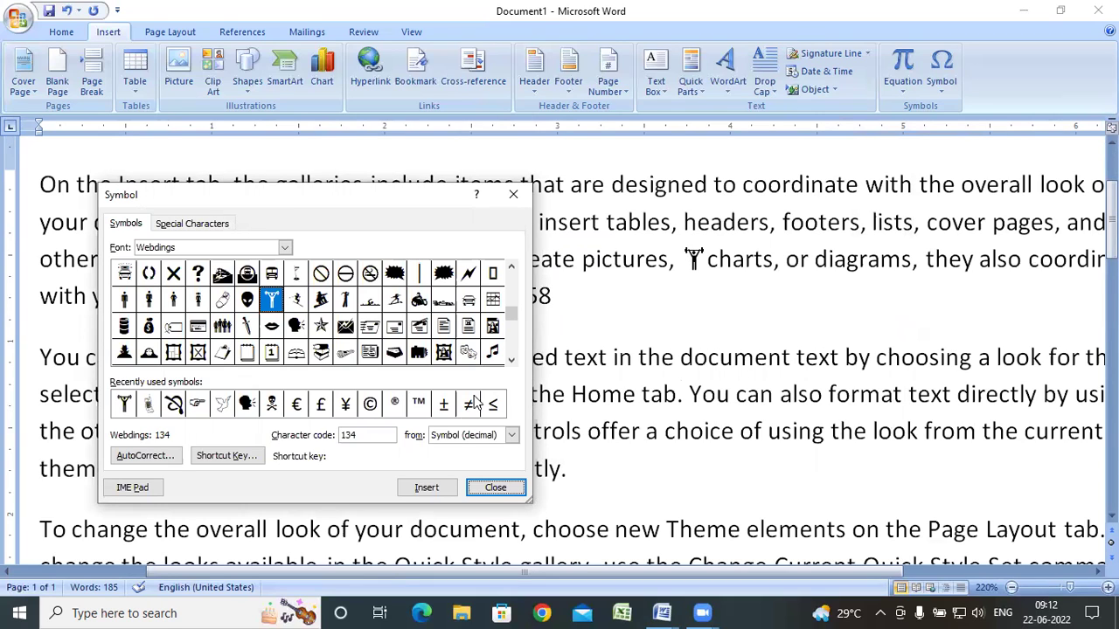
left_click(433, 492)
left_click(432, 492)
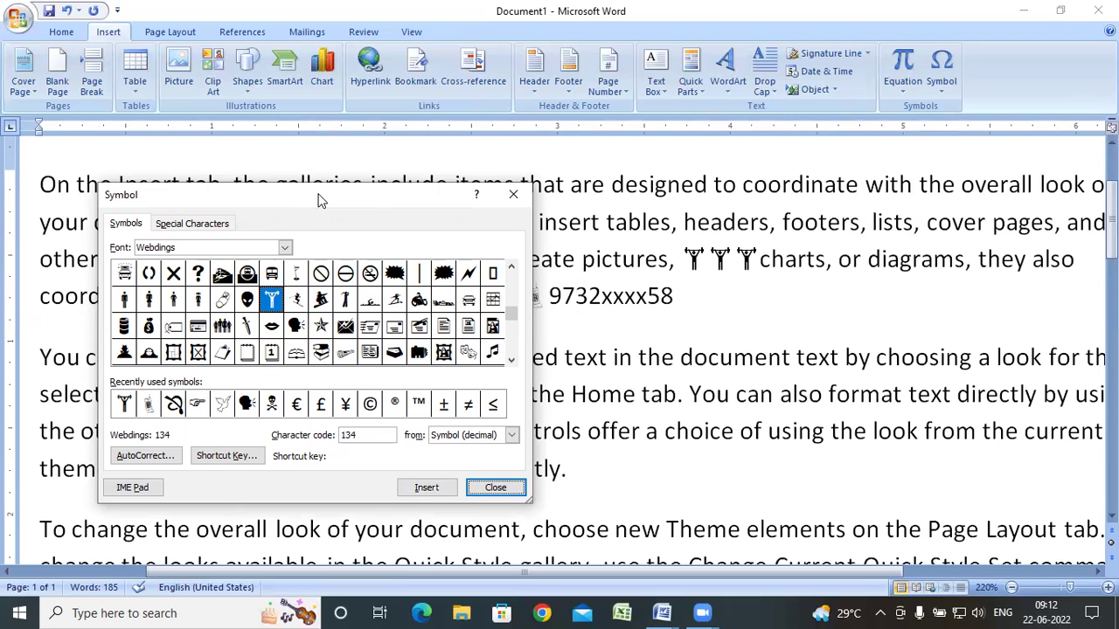
left_click_drag(319, 201, 347, 195)
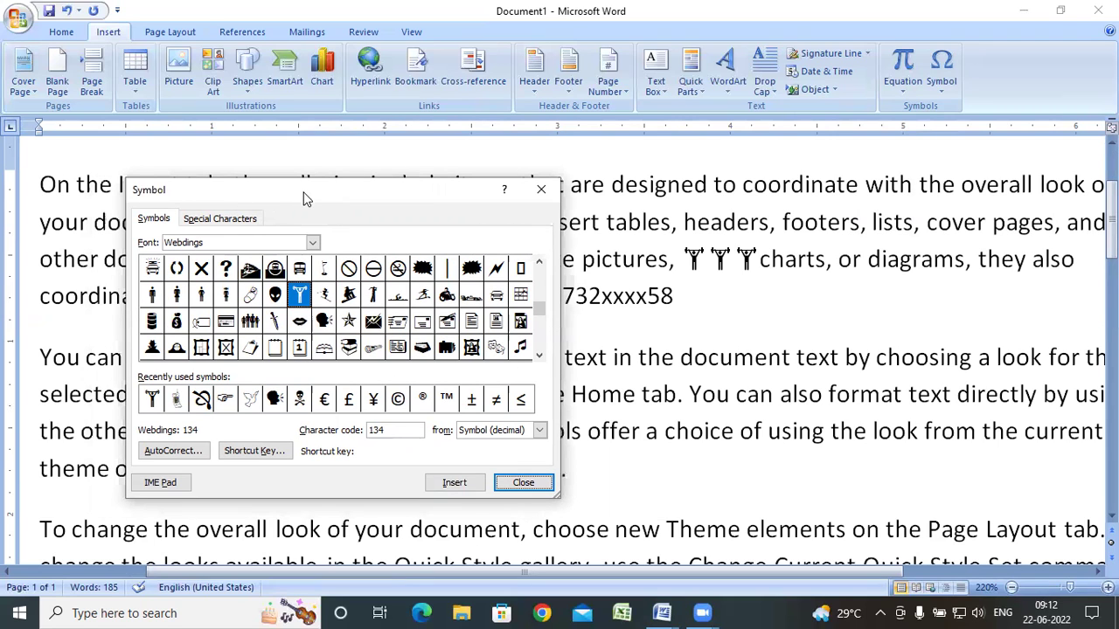
mouse_move(312, 199)
left_mouse_down()
mouse_move(376, 215)
mouse_move(320, 169)
left_mouse_up()
Step: Add the Webdings code 137 pictogram after them, close the dialog, and click before 'Quick'
left_click(387, 281)
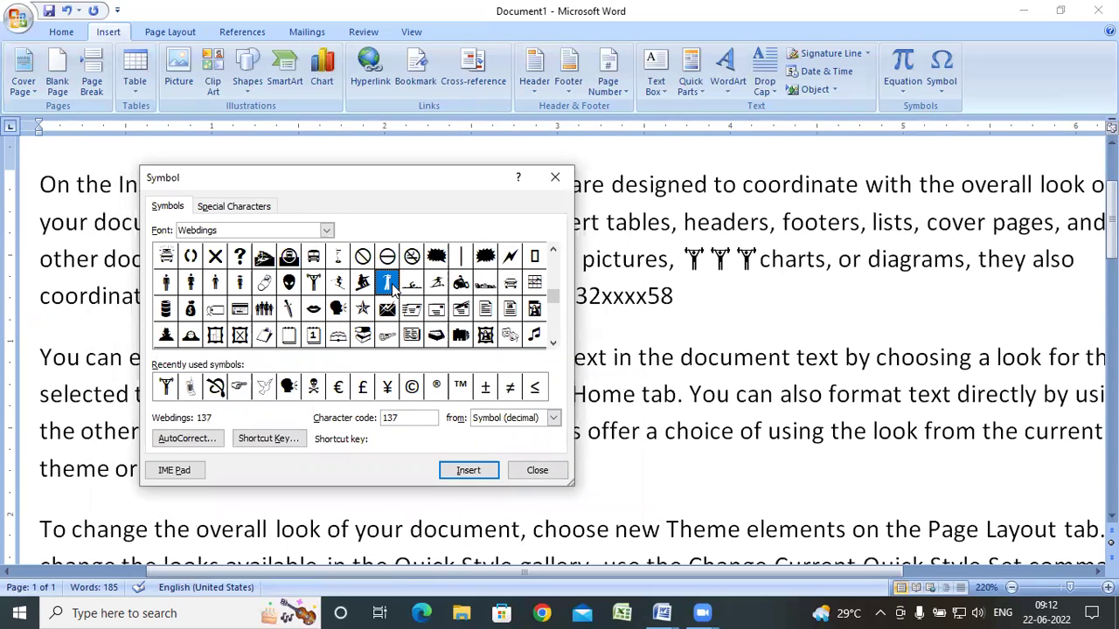
left_click(469, 473)
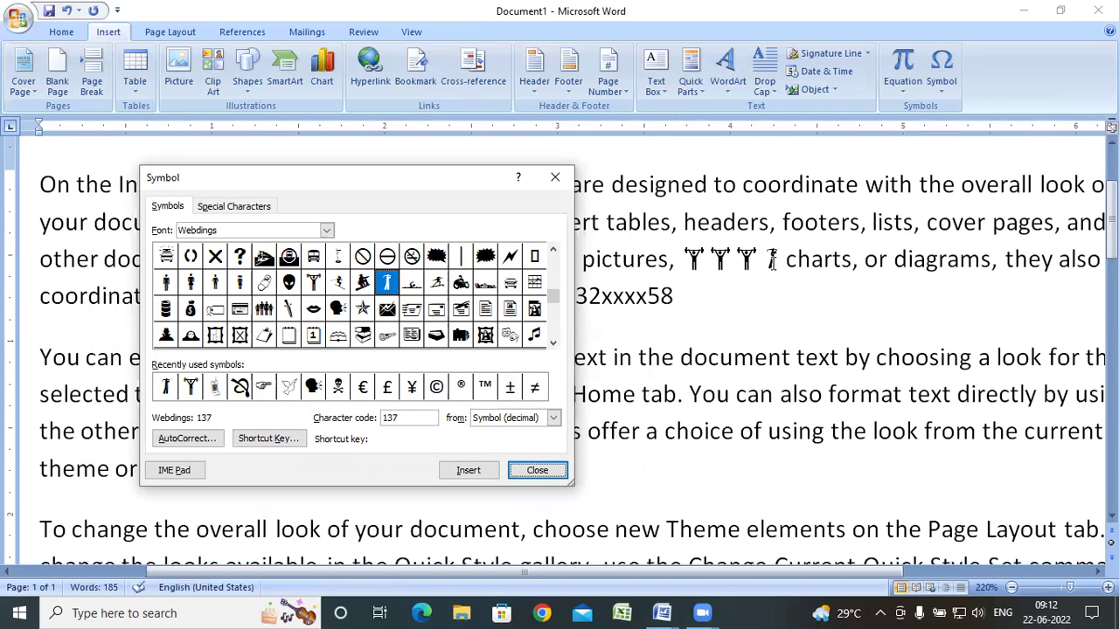
left_click(537, 471)
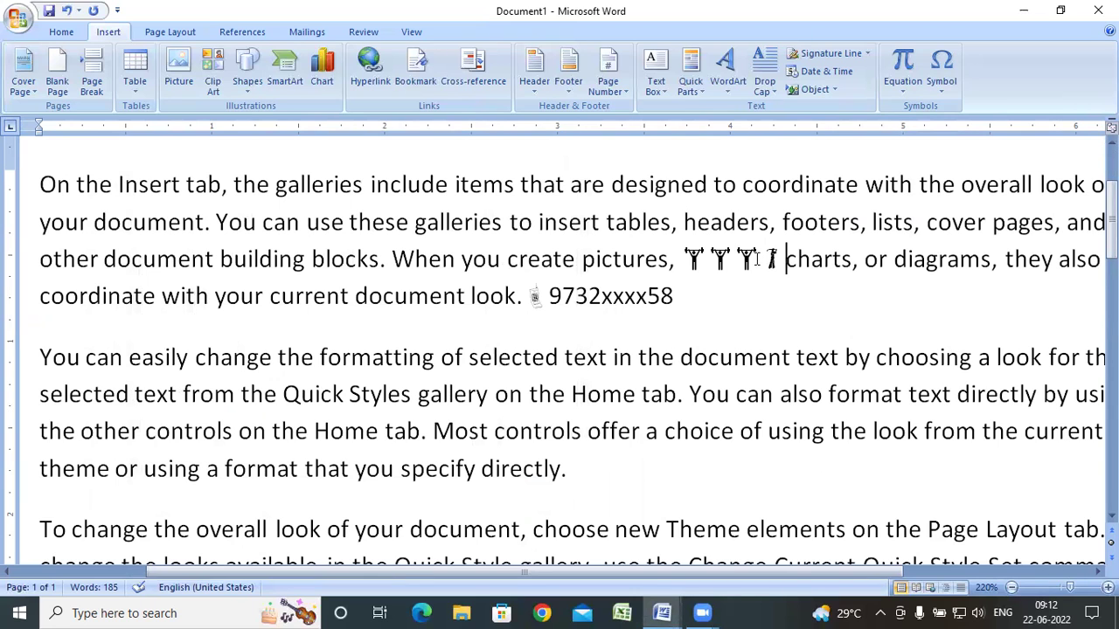
scroll(498, 381, "down", 1)
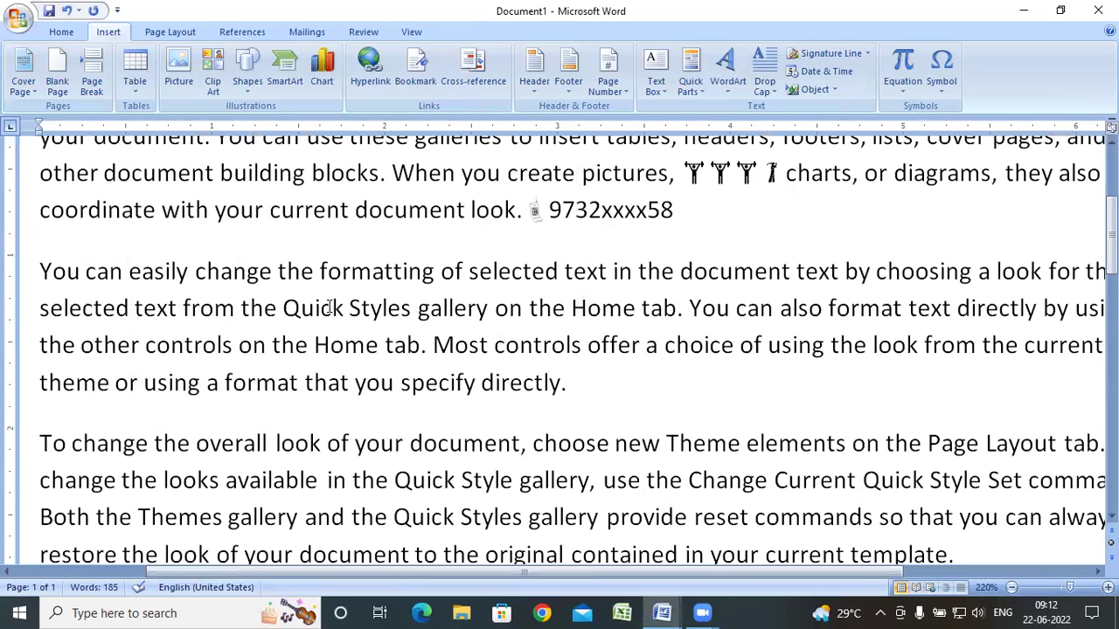
left_click(282, 308)
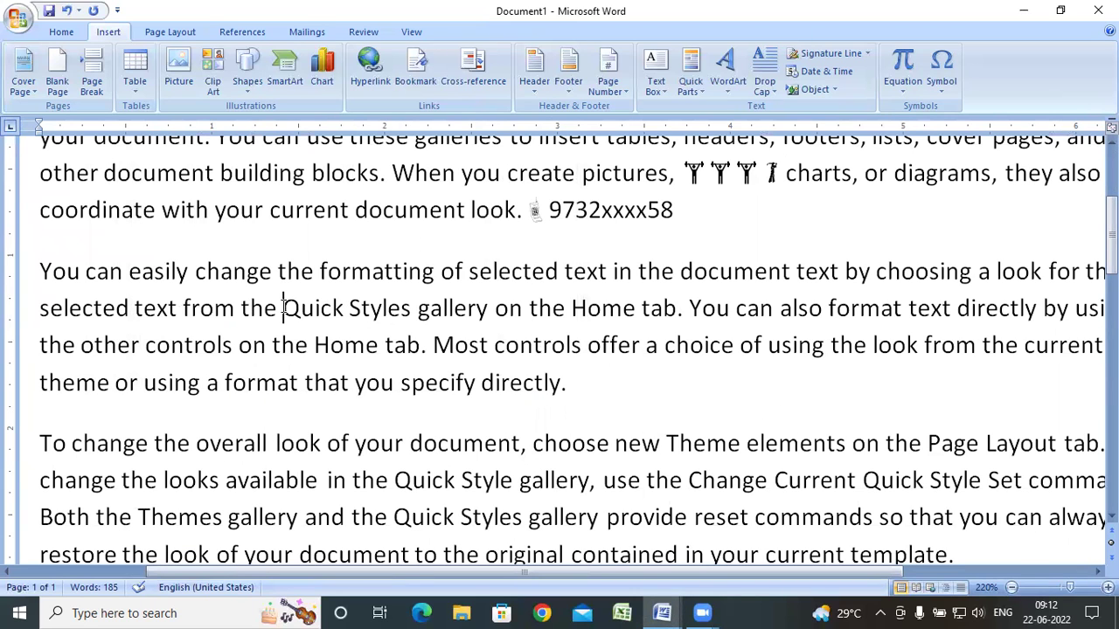
left_click(943, 88)
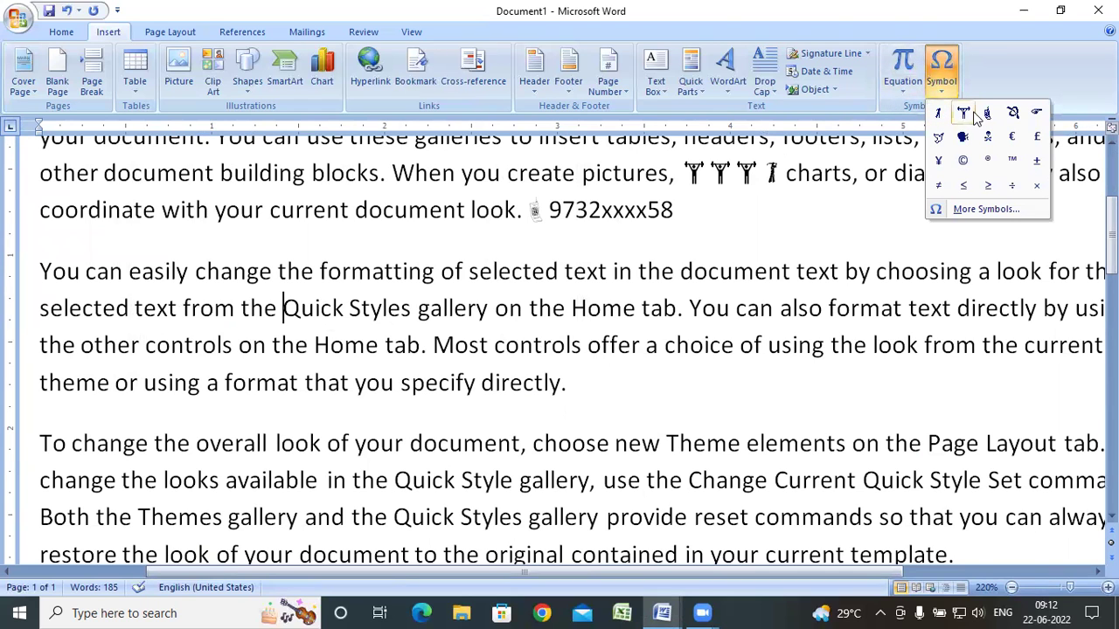
Step: Insert the Webdings code 85 speaker pictogram before 'Quick' and select it
left_click(974, 208)
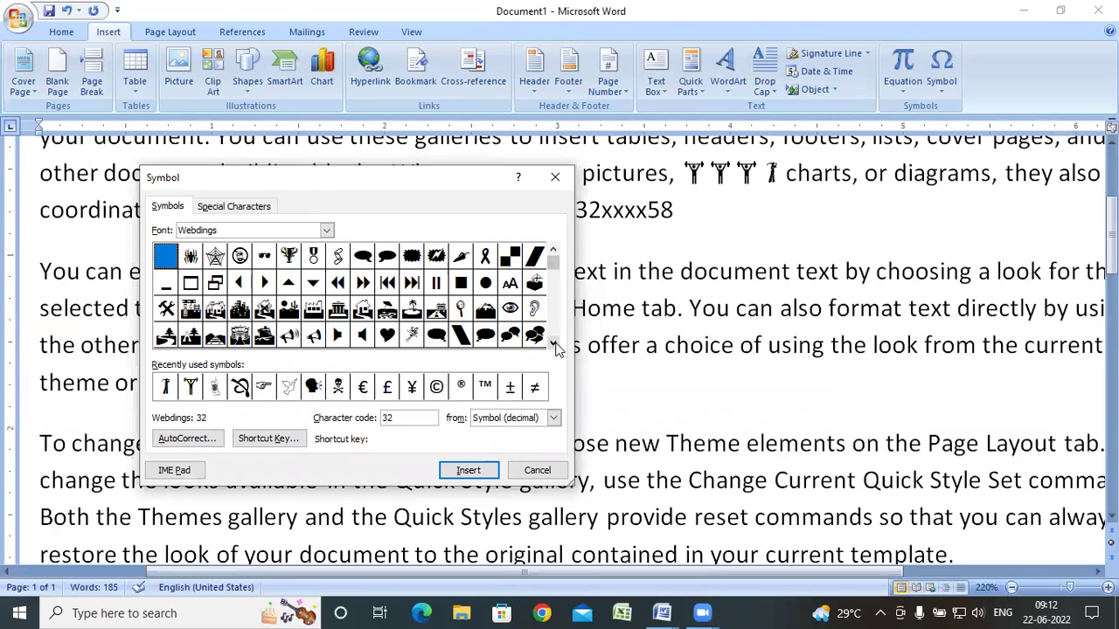
left_click(552, 343)
left_click(552, 343)
left_click(289, 282)
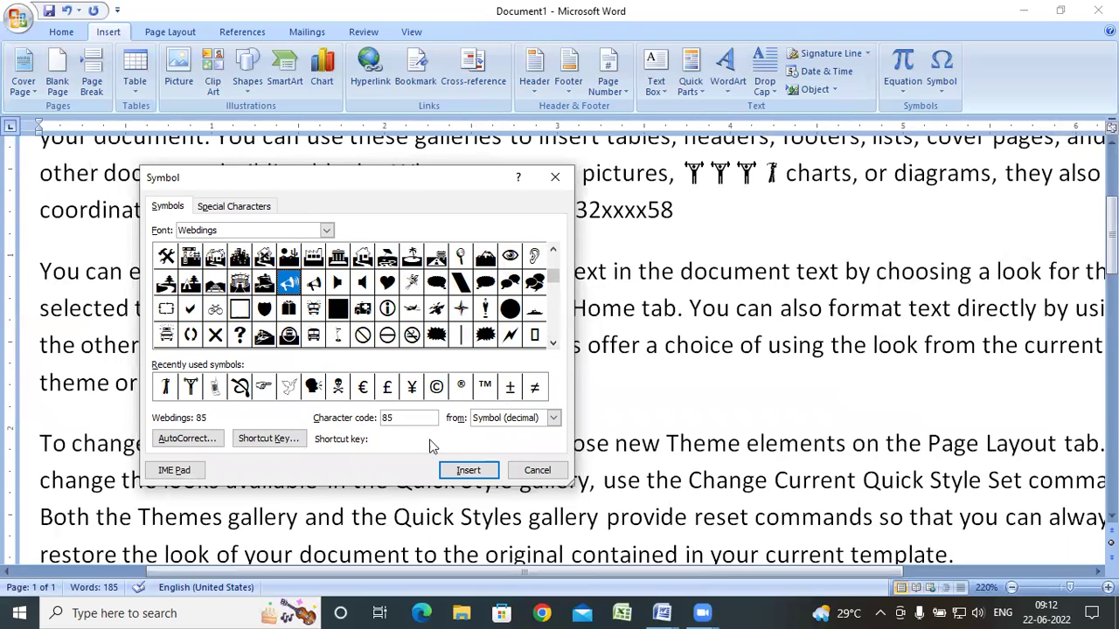
left_click(468, 471)
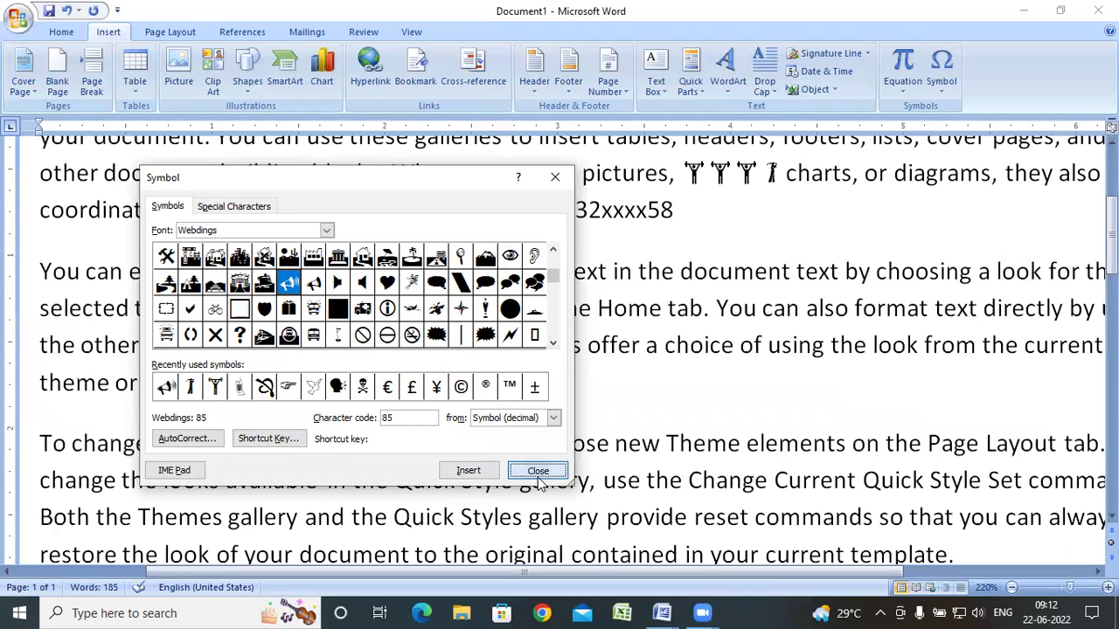
left_click(538, 472)
double_click(291, 311)
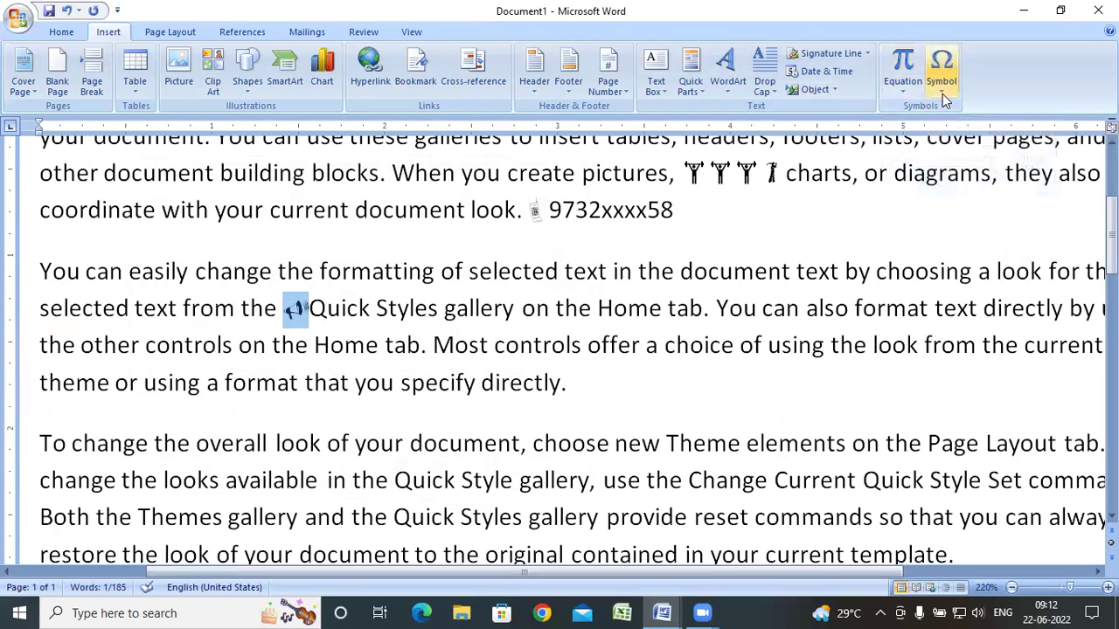
left_click(902, 88)
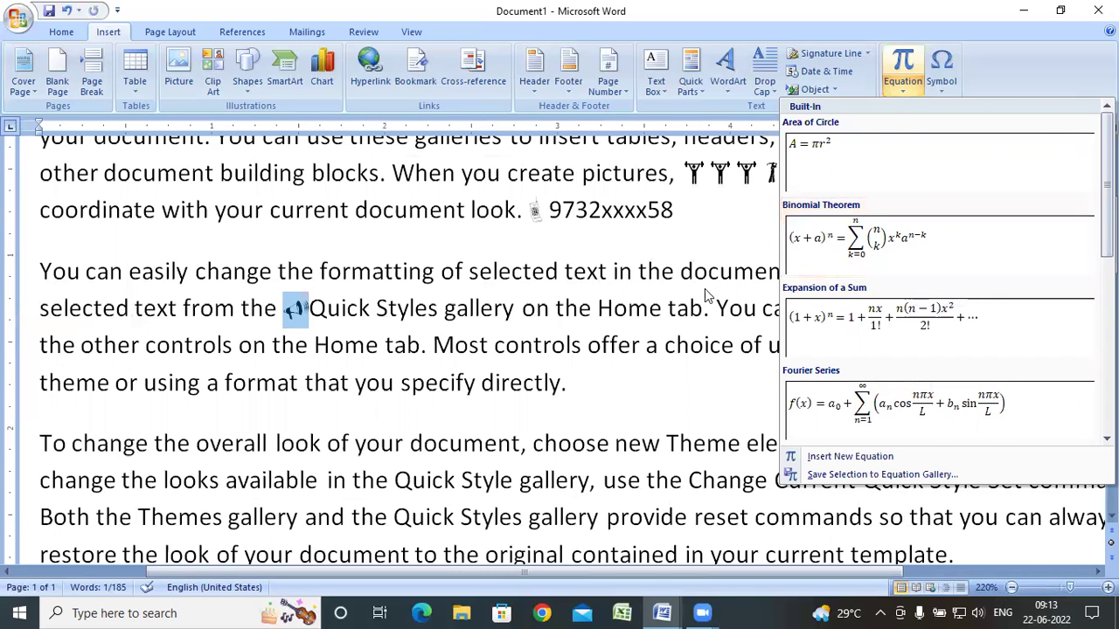
Step: Insert the built-in Fourier Series equation on the empty line below the paragraphs
left_click(630, 333)
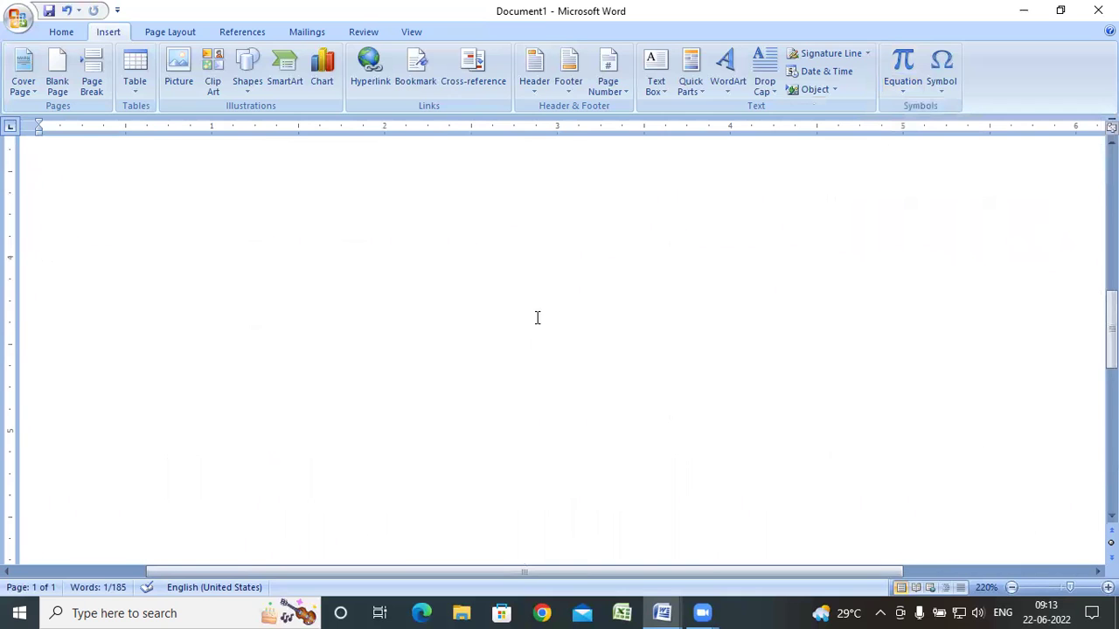
left_click(362, 407)
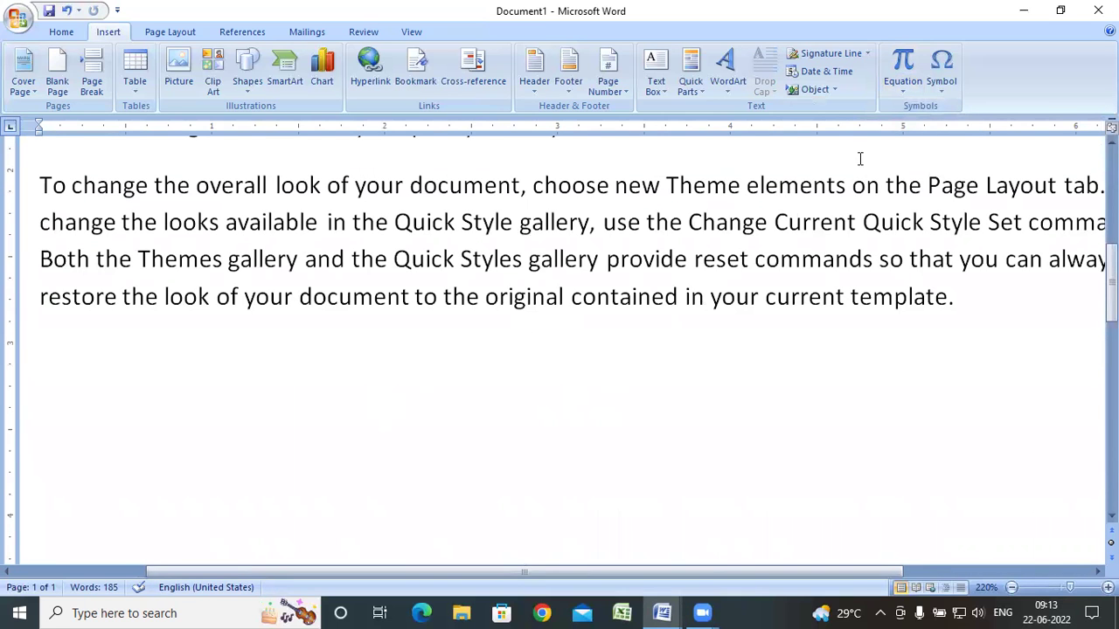
left_click(903, 92)
scroll(870, 286, "down", 3)
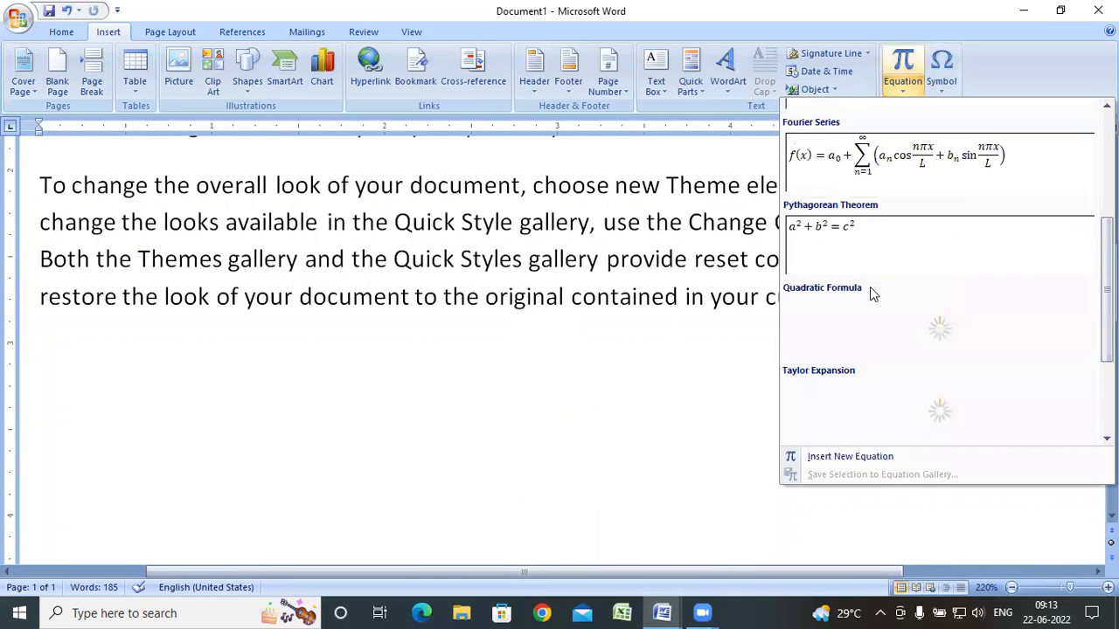
left_click(901, 163)
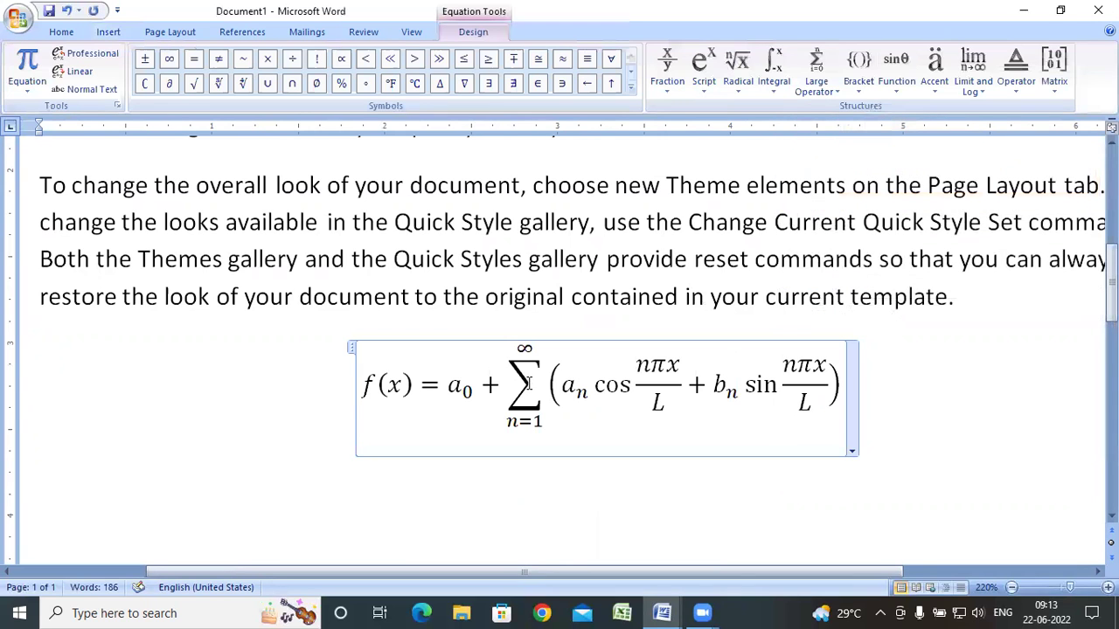
Step: Select the equation's limits and numerator, and expand then collapse the Basic Math symbols
left_click(526, 349)
left_click(541, 422)
left_click(657, 366)
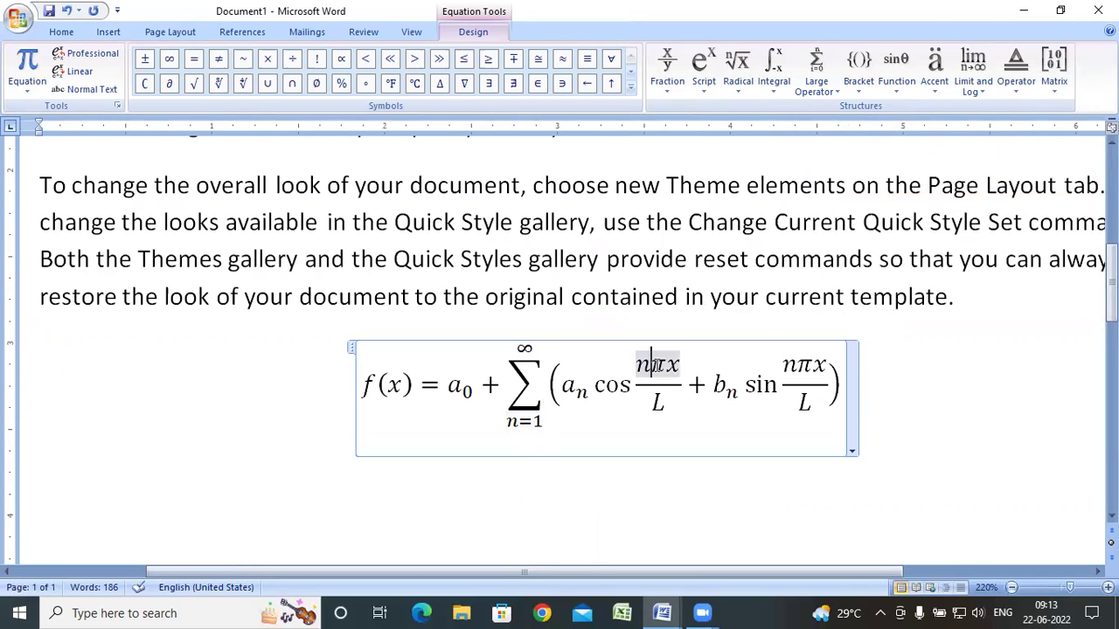
left_click(630, 86)
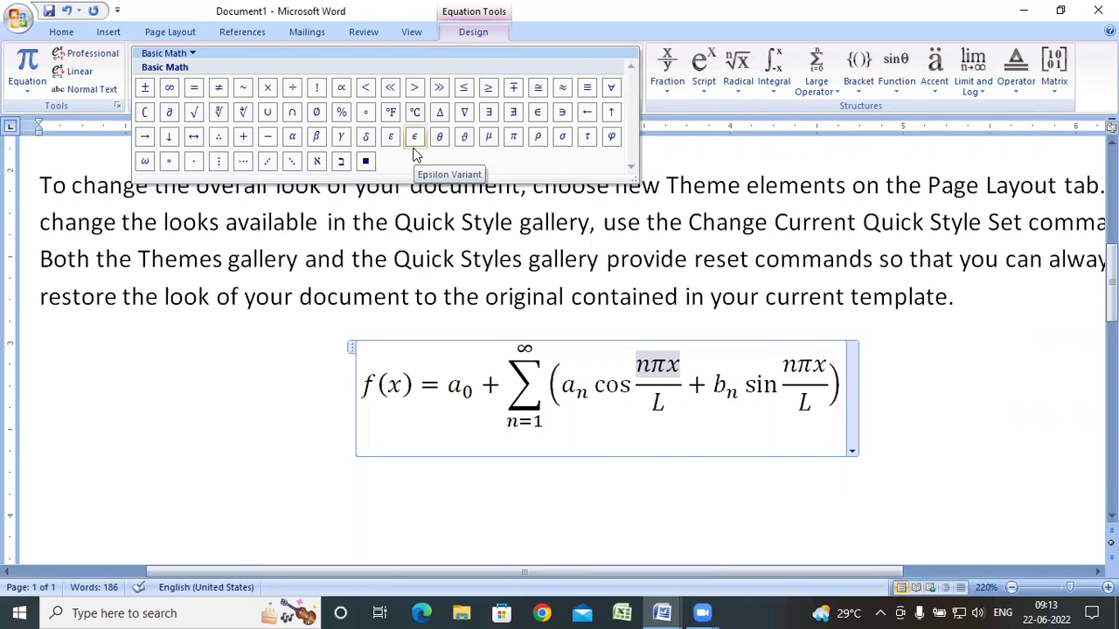
left_click(572, 441)
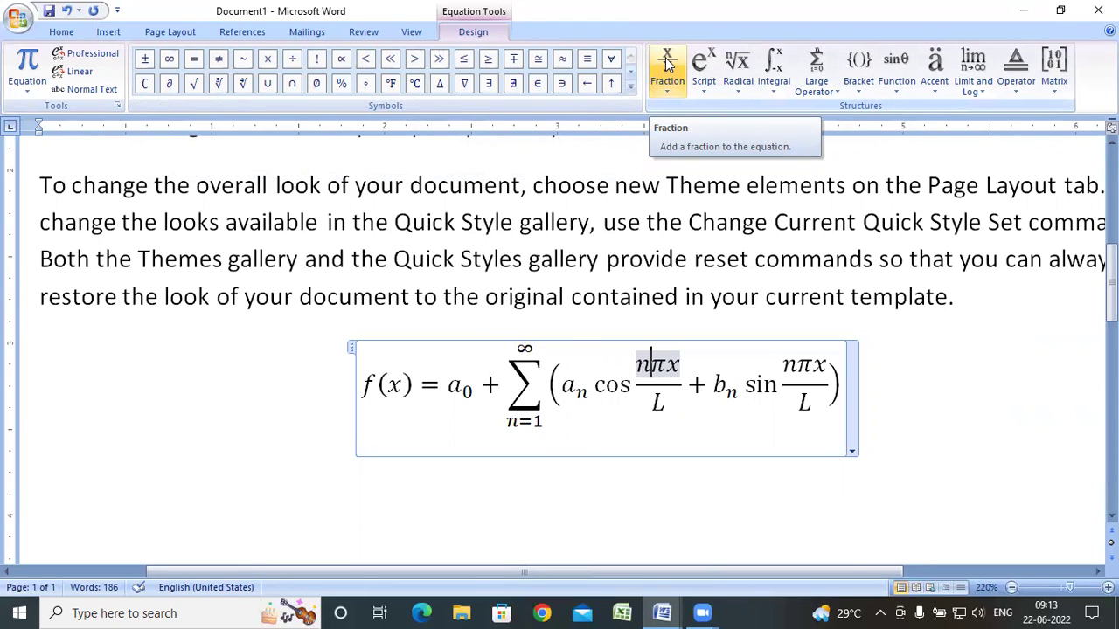
Step: Add a stacked fraction 1/2 after the bracketed term of the equation
double_click(841, 382)
left_click(667, 68)
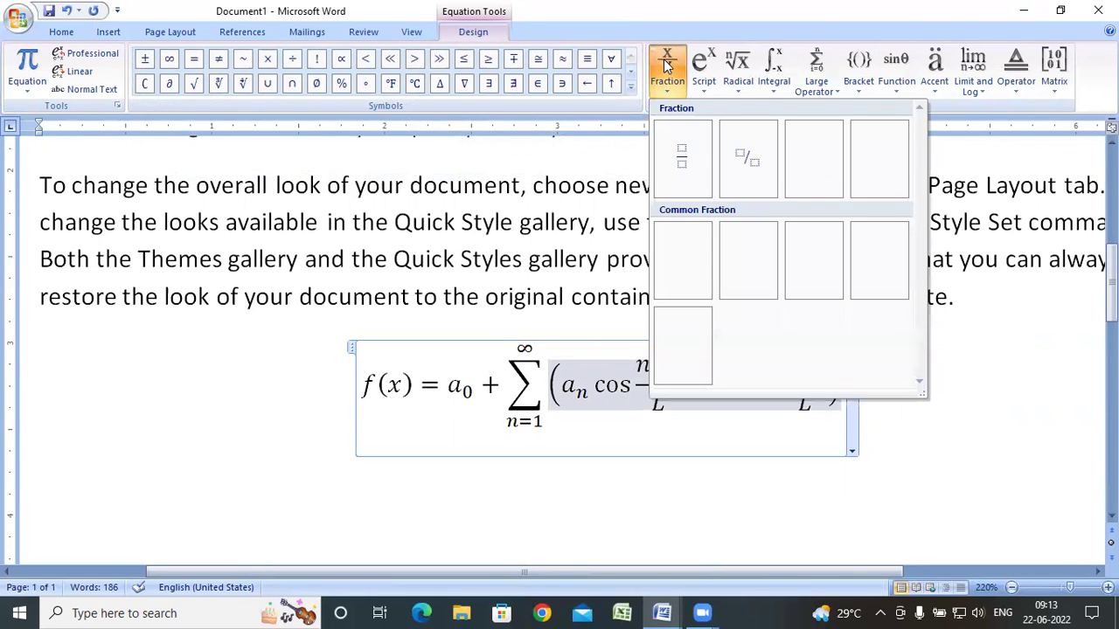
left_click(682, 158)
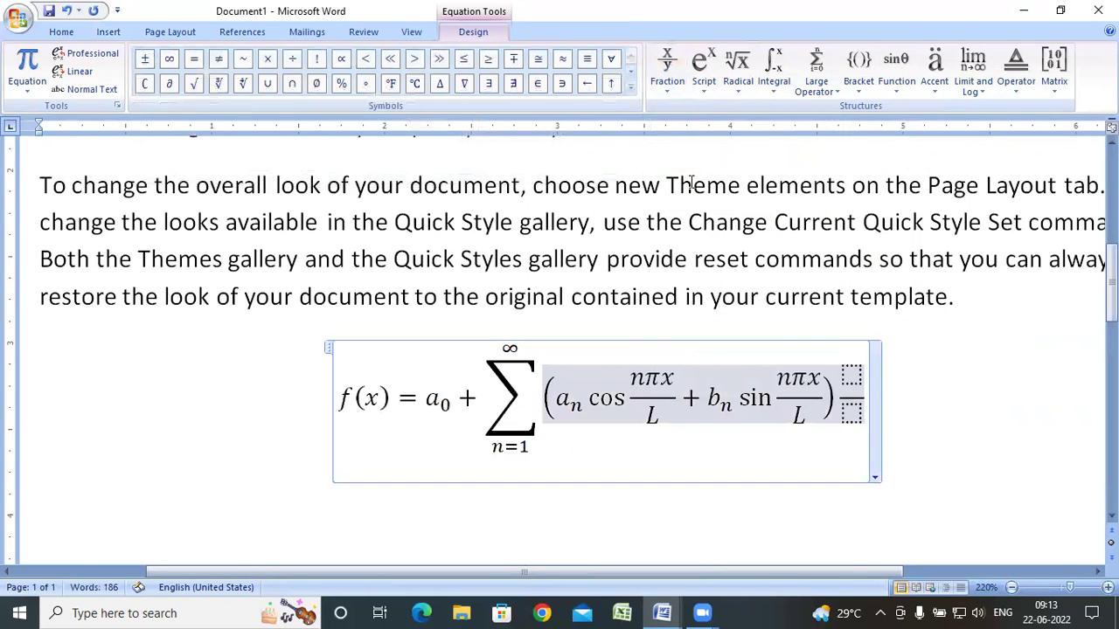
left_click(850, 375)
type("1")
left_click(852, 414)
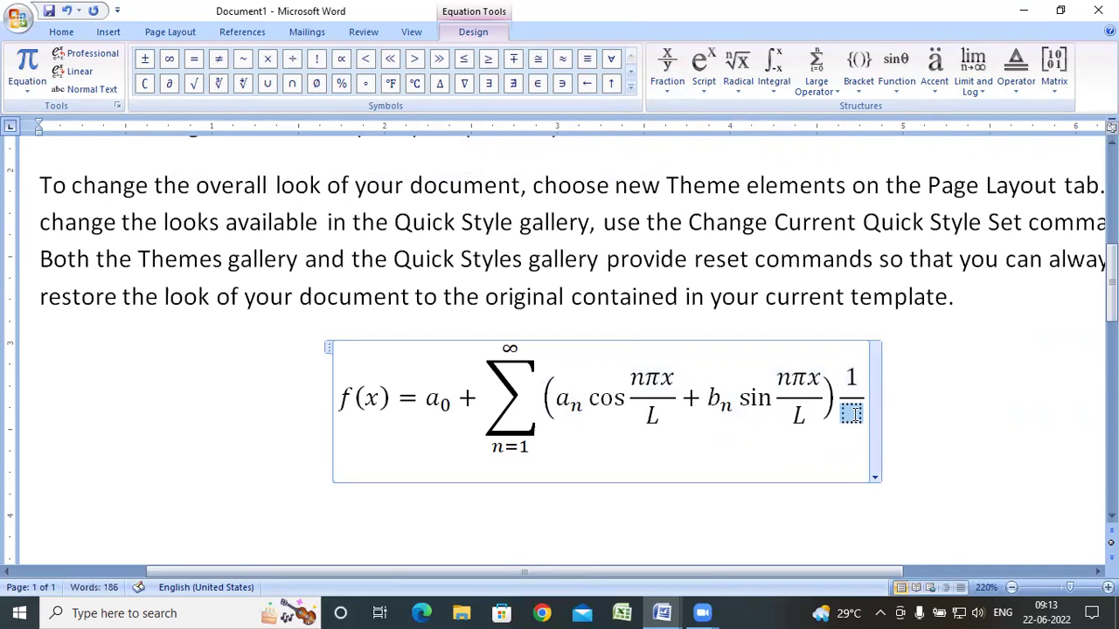
type("2")
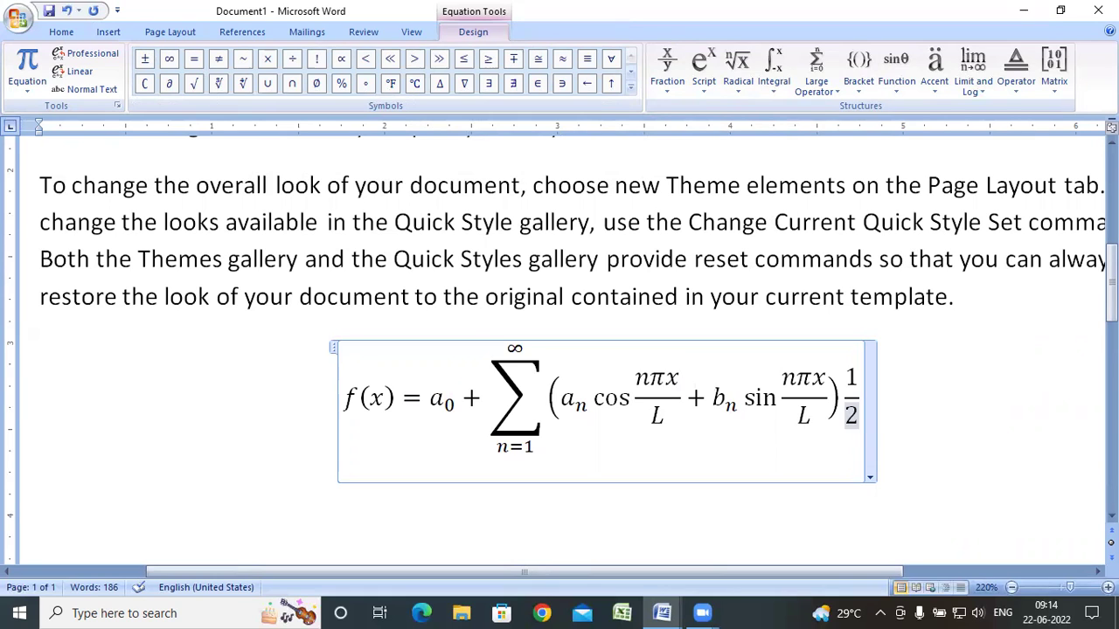
Step: Delete the bracketed cosine and sine terms and the leftover summation
double_click(837, 398)
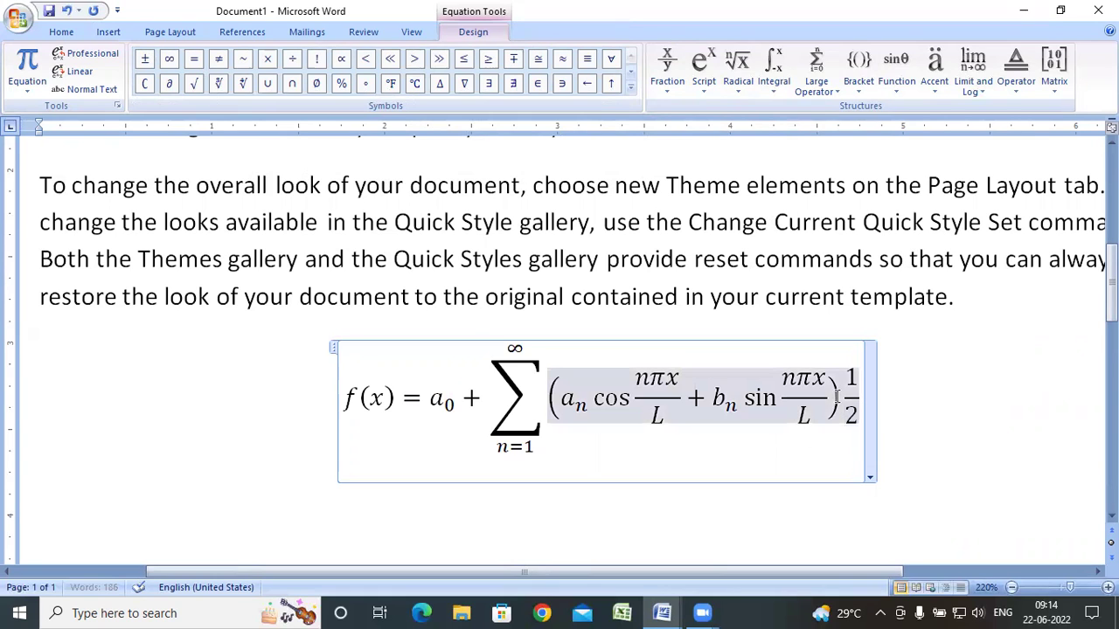
key("BackSpace")
key("BackSpace")
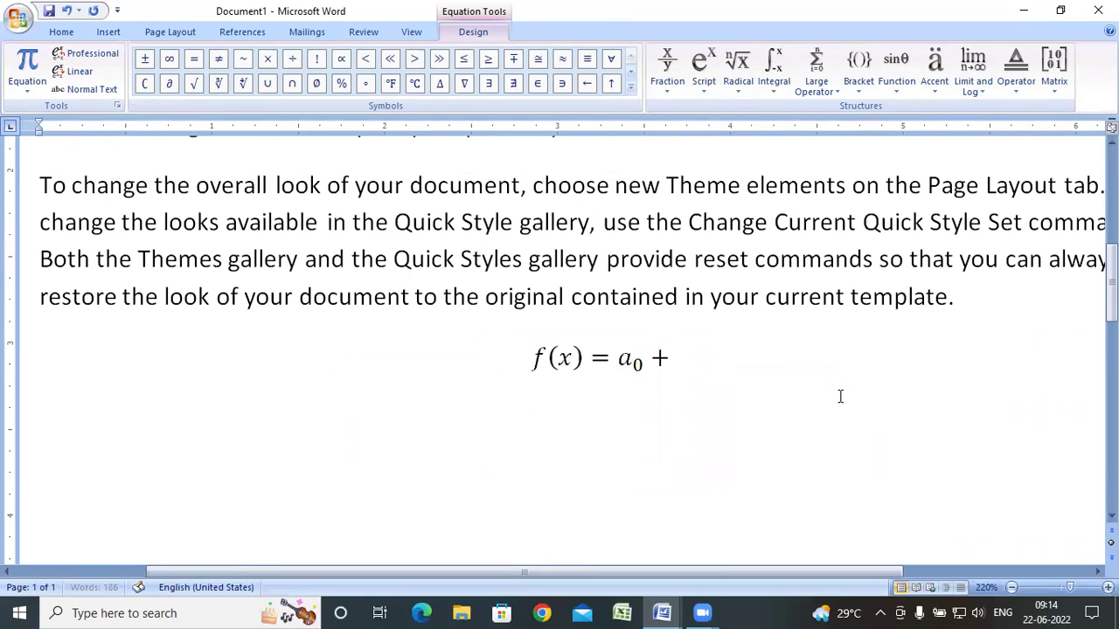
key("BackSpace")
key("BackSpace")
key("BackSpace")
key("BackSpace")
key("BackSpace")
key("BackSpace")
key("BackSpace")
key("BackSpace")
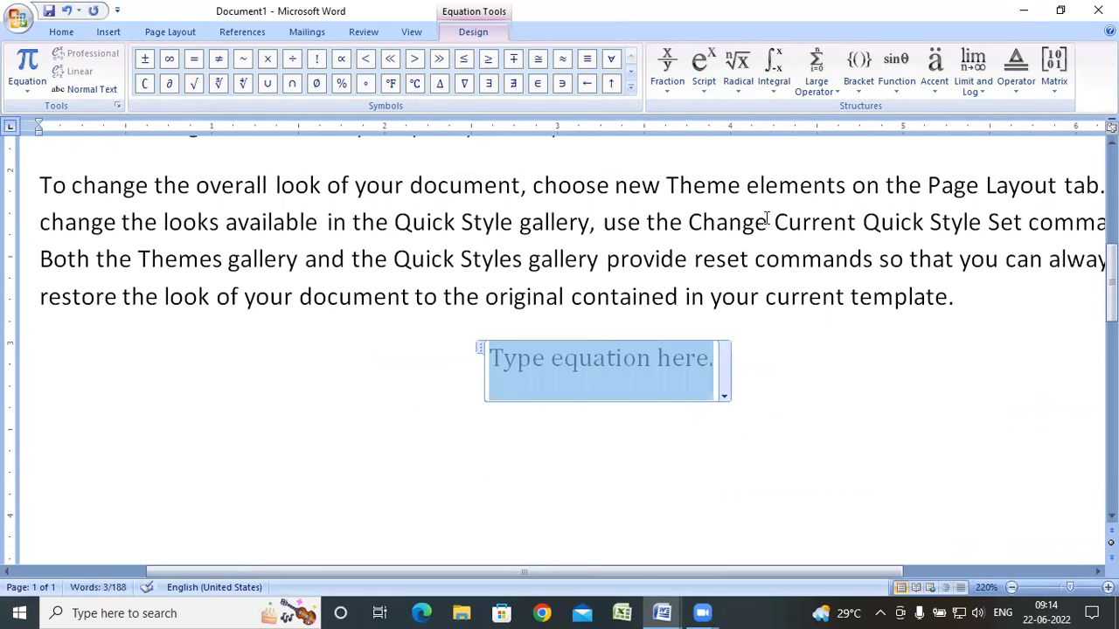
Step: Create a stacked fraction equation reading 3/5
left_click(669, 56)
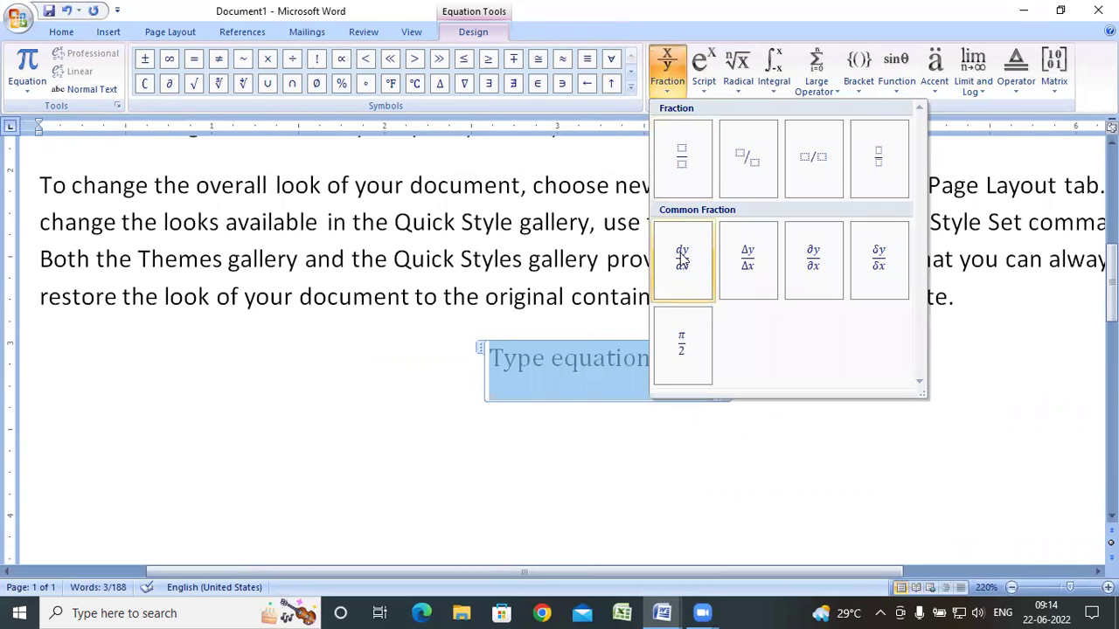
left_click(680, 170)
left_click(673, 179)
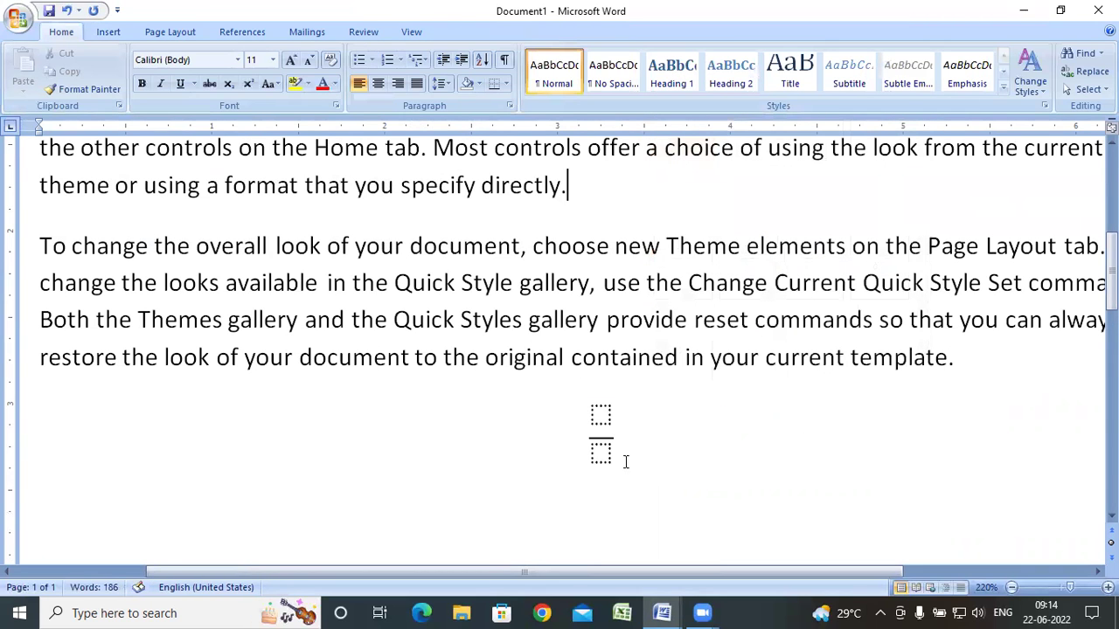
left_click(600, 420)
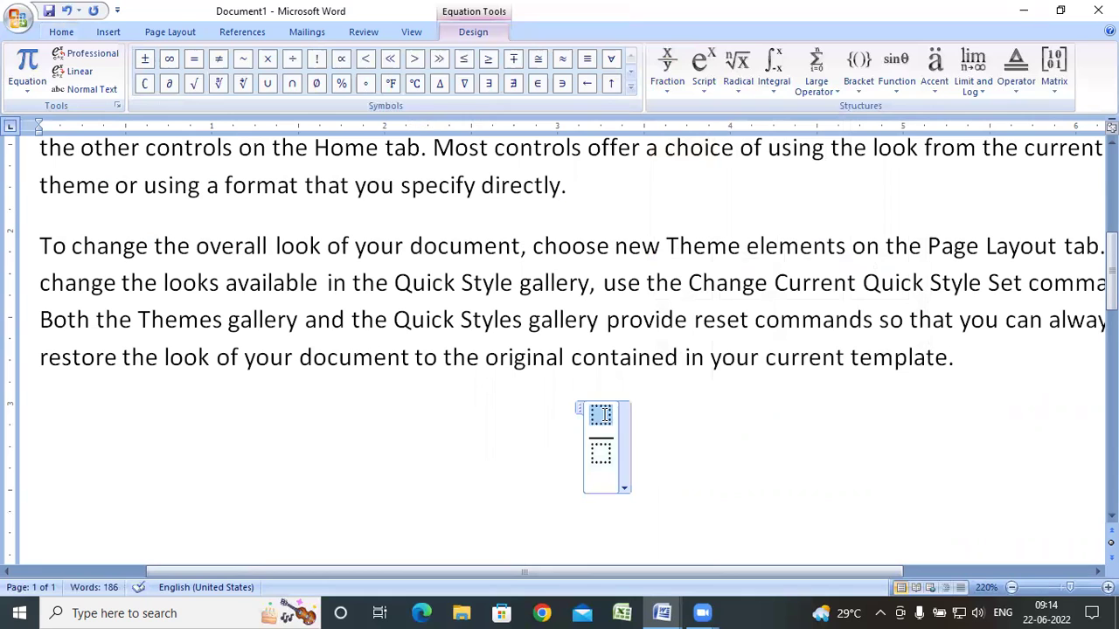
type("3")
key("Down")
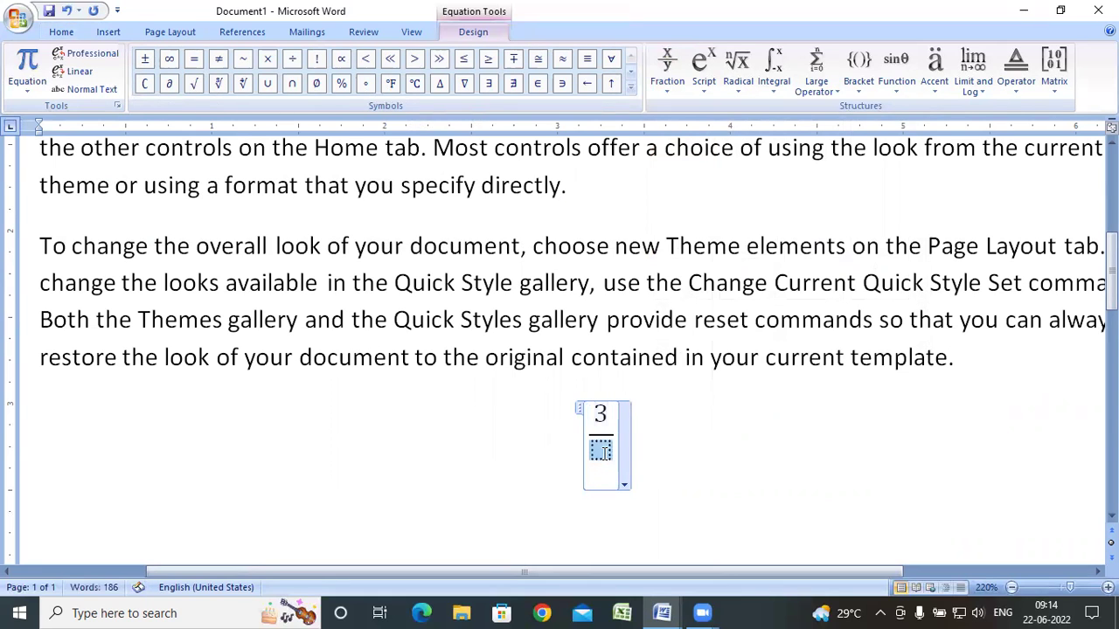
type("5")
left_click(720, 485)
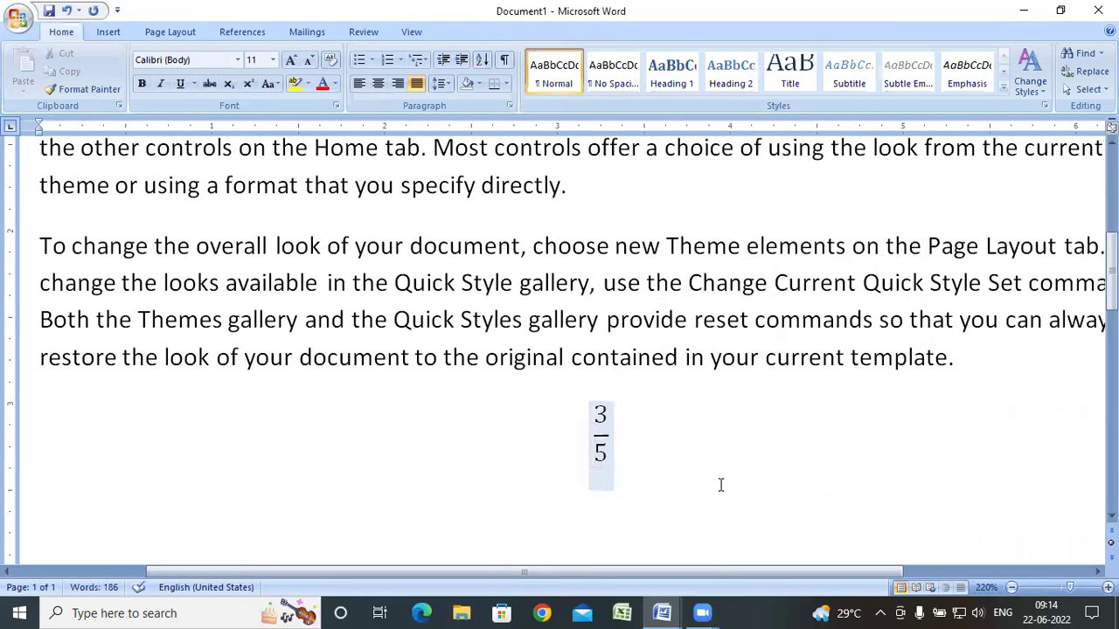
Step: Select the 3/5 fraction equation and delete it
left_click(601, 415)
left_click(586, 403)
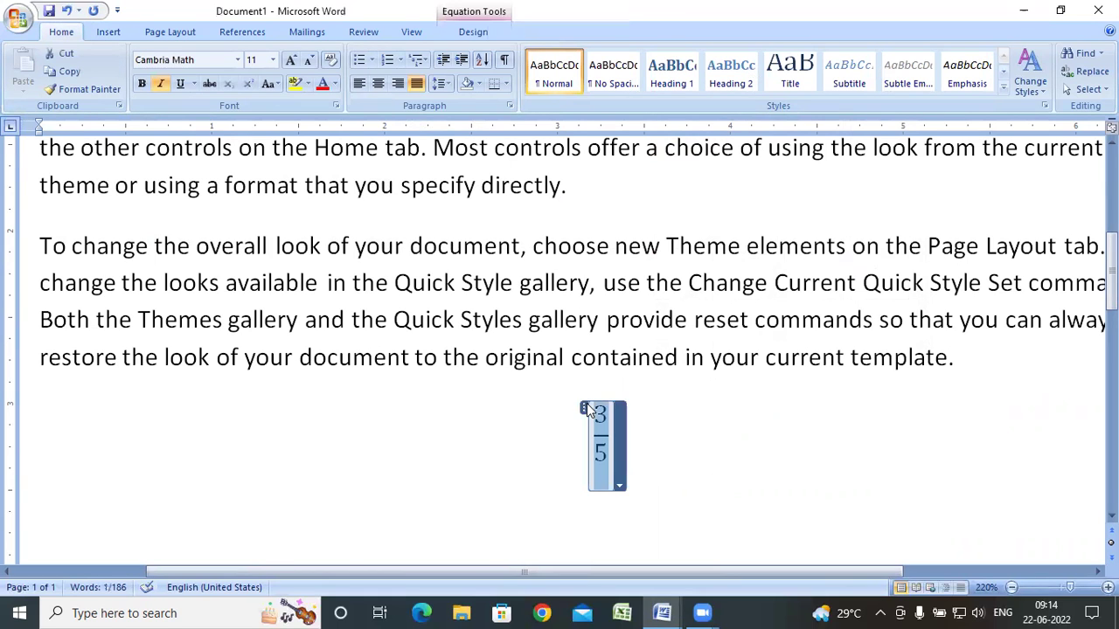
key("Delete")
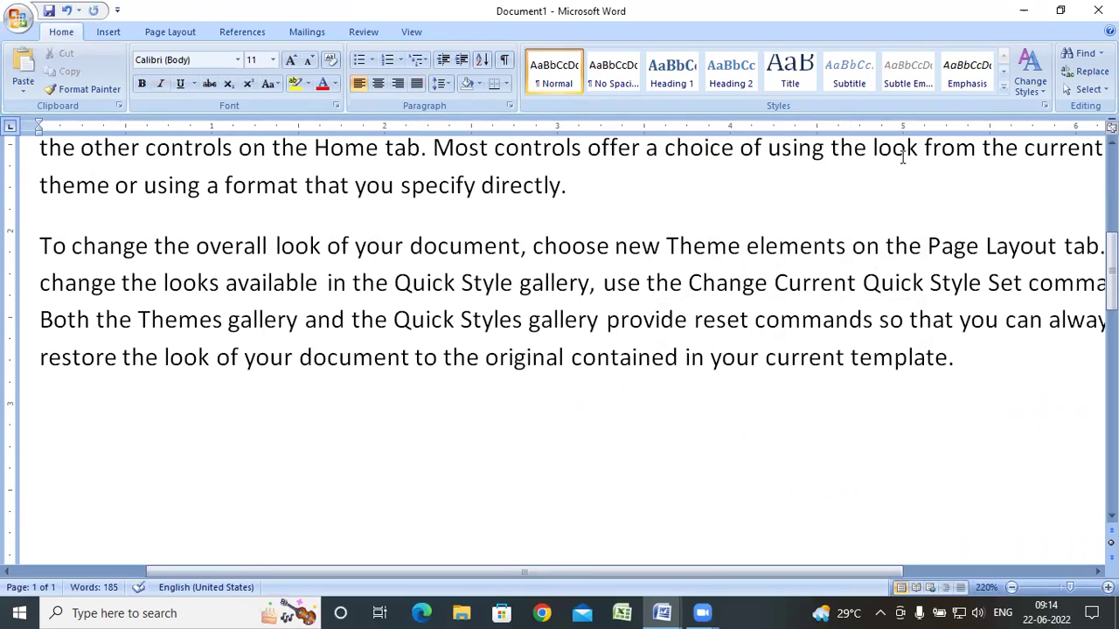
Step: Preview the built-in equations gallery on the Insert tab without inserting any equation
left_click(109, 31)
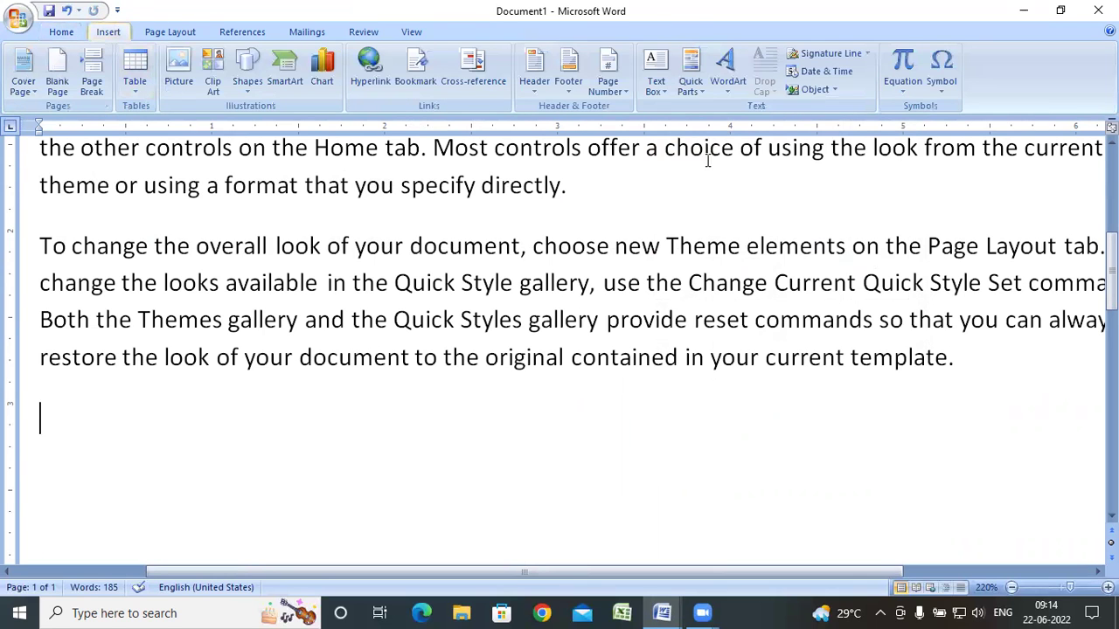
left_click(901, 94)
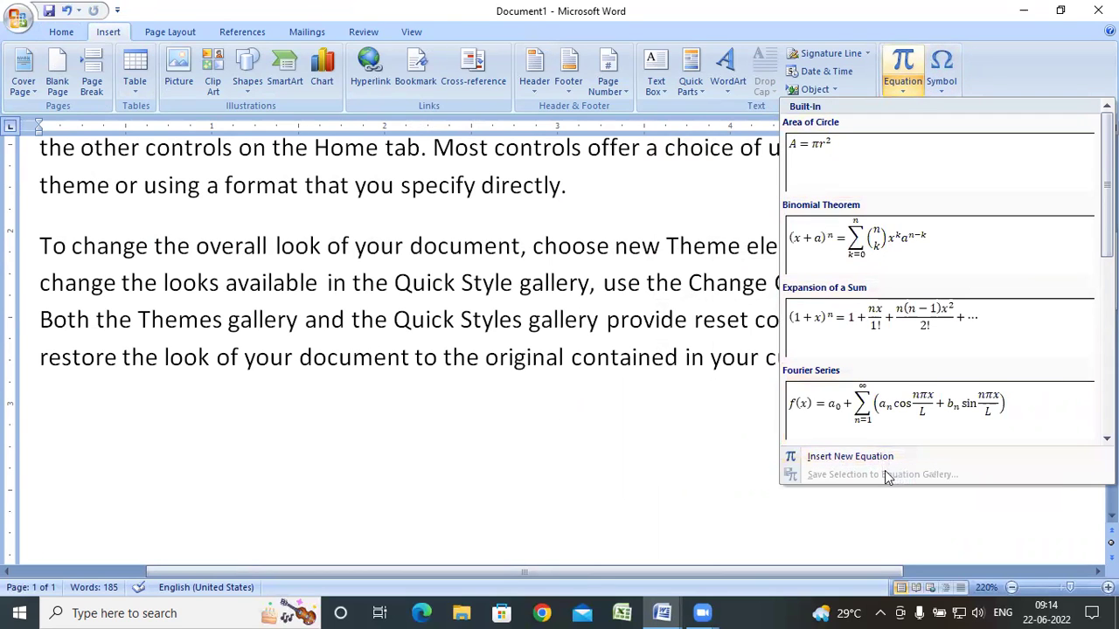
left_click(671, 448)
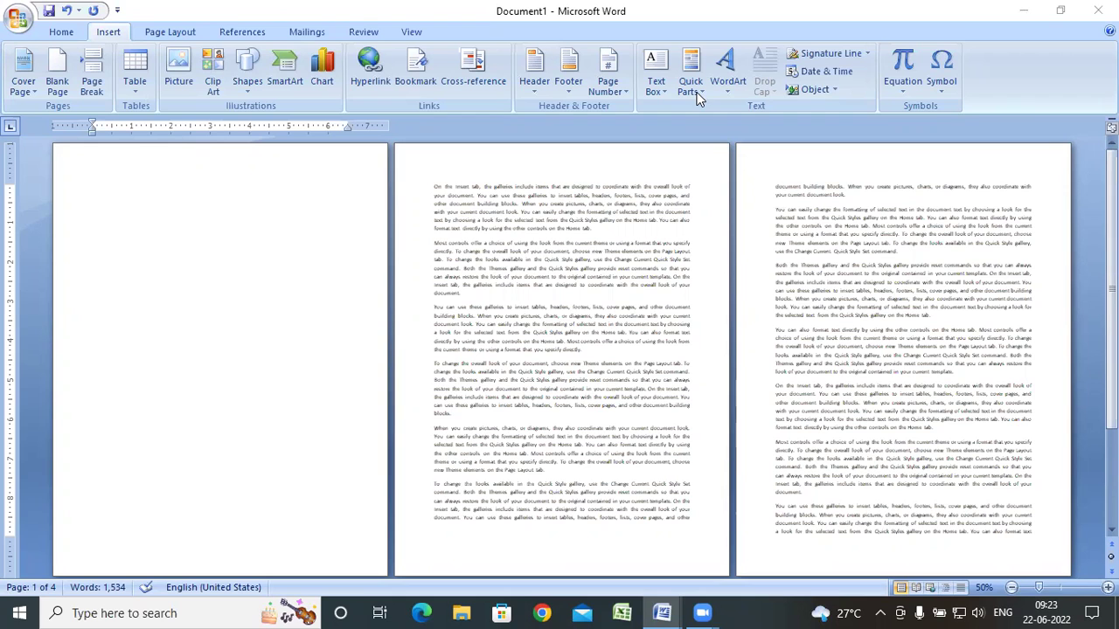
Step: Insert an Author document property field on the blank first page via Quick Parts
scroll(748, 292, "down", 2)
scroll(756, 306, "down", 1)
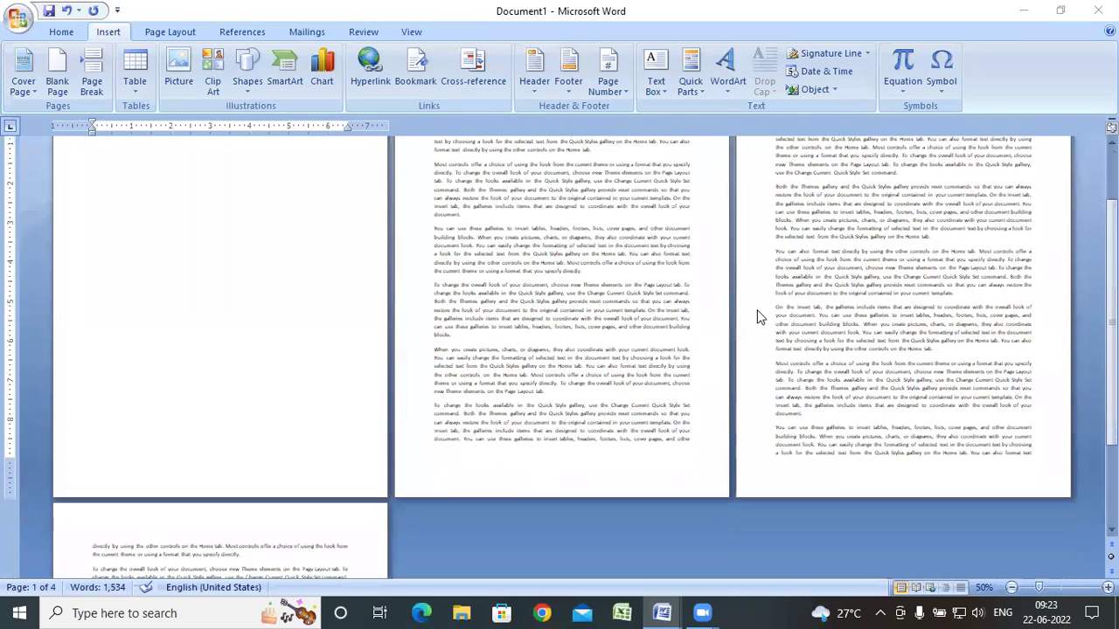
scroll(760, 315, "up", 3)
left_click(254, 250)
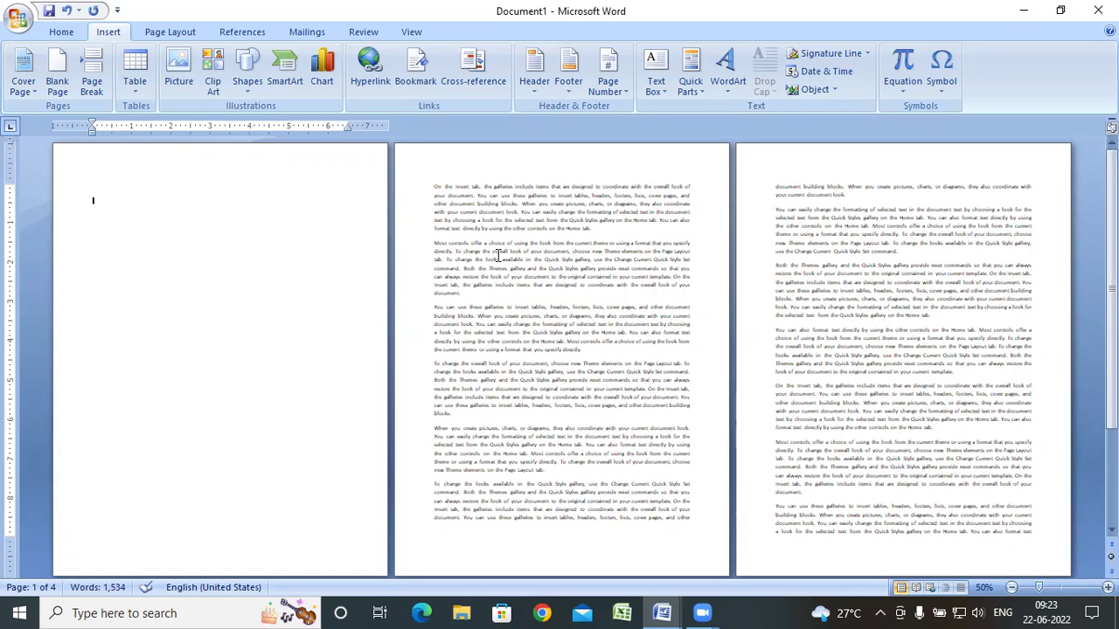
left_click(702, 92)
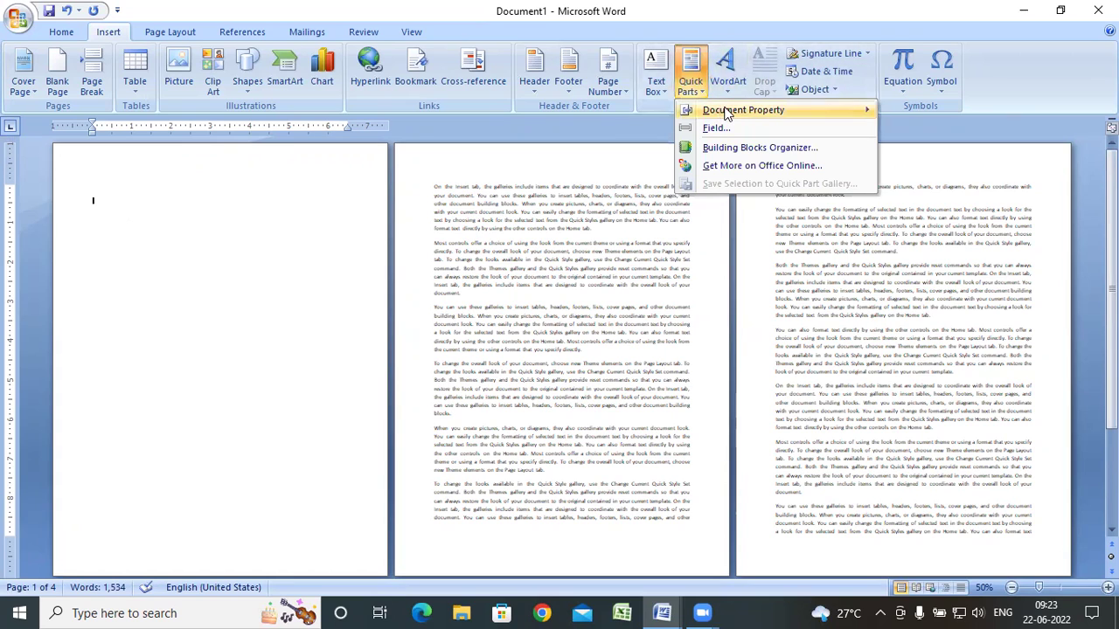
mouse_move(725, 114)
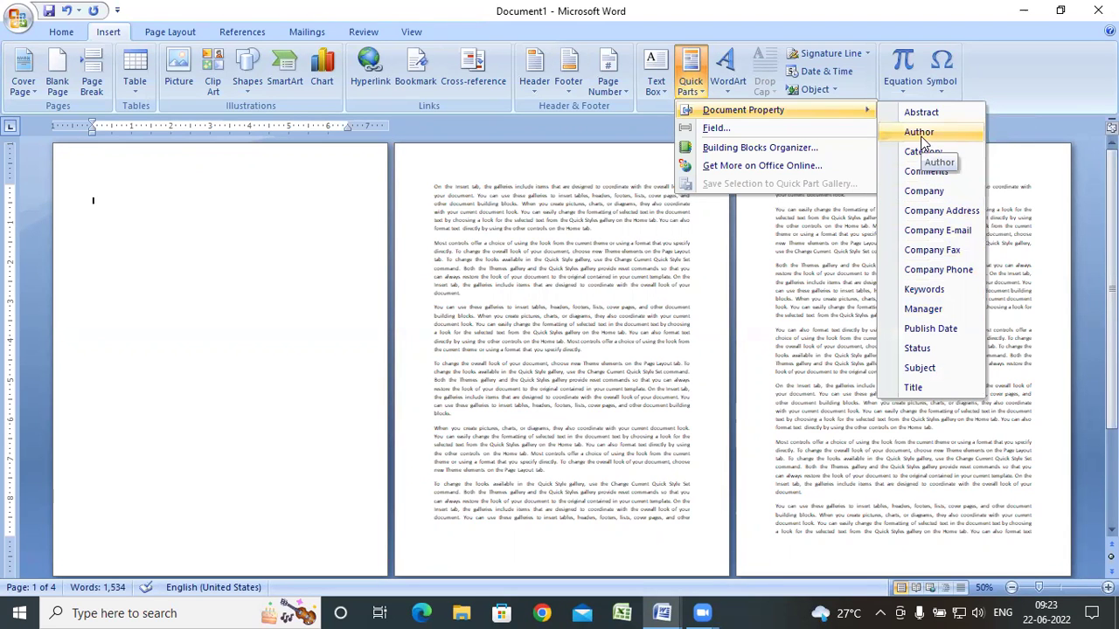
left_click(919, 132)
Step: Change the Author field's text to 'The Computer Academy'
scroll(256, 365, "up", 2)
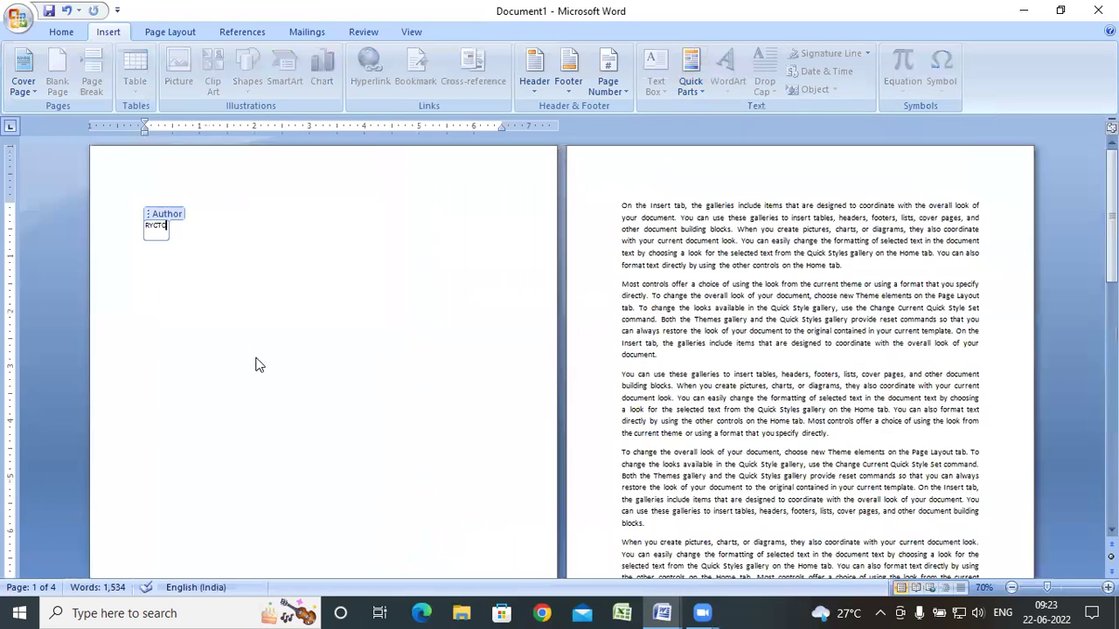
scroll(255, 366, "up", 4)
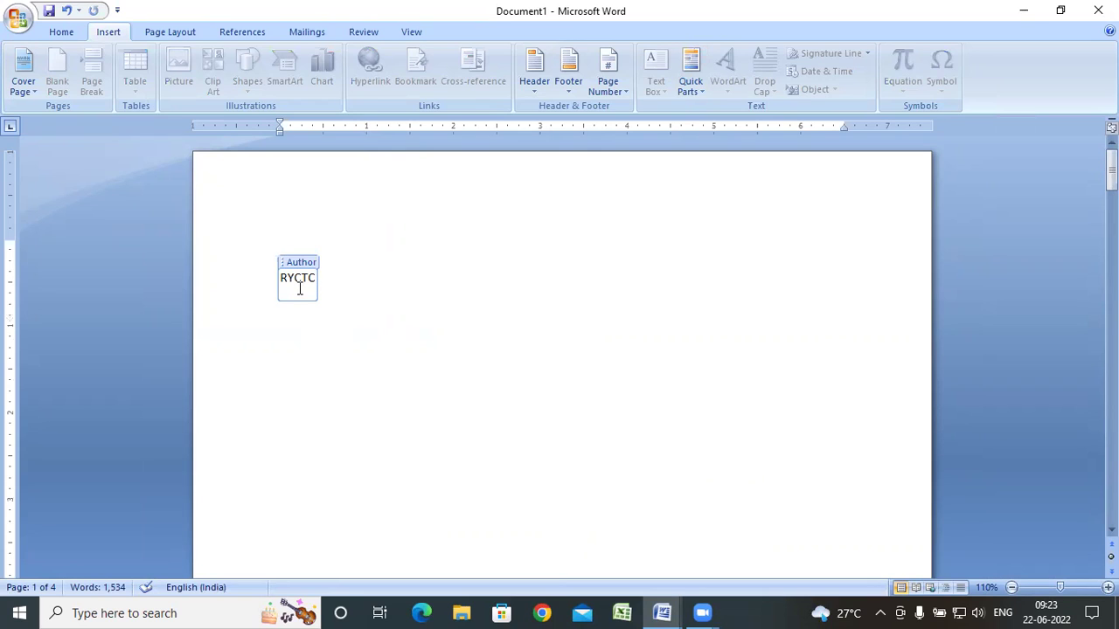
key("BackSpace")
key("BackSpace")
key("BackSpace")
key("BackSpace")
key("BackSpace")
key("BackSpace")
key("ctrl+z")
type("The Computer Academy")
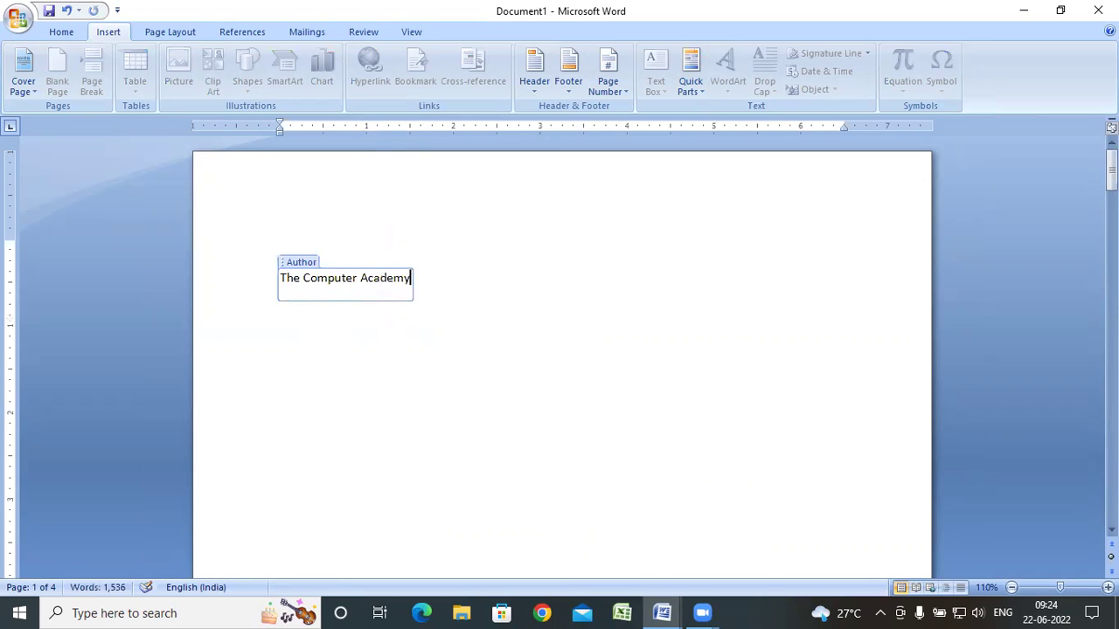
left_click(560, 305)
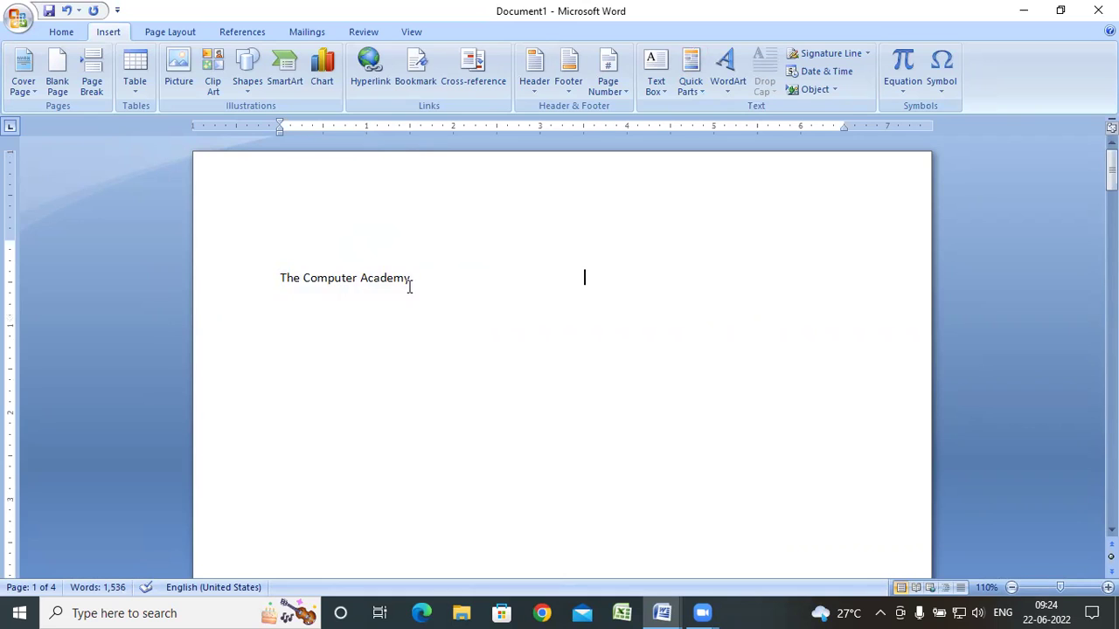
double_click(346, 278)
left_click(289, 262)
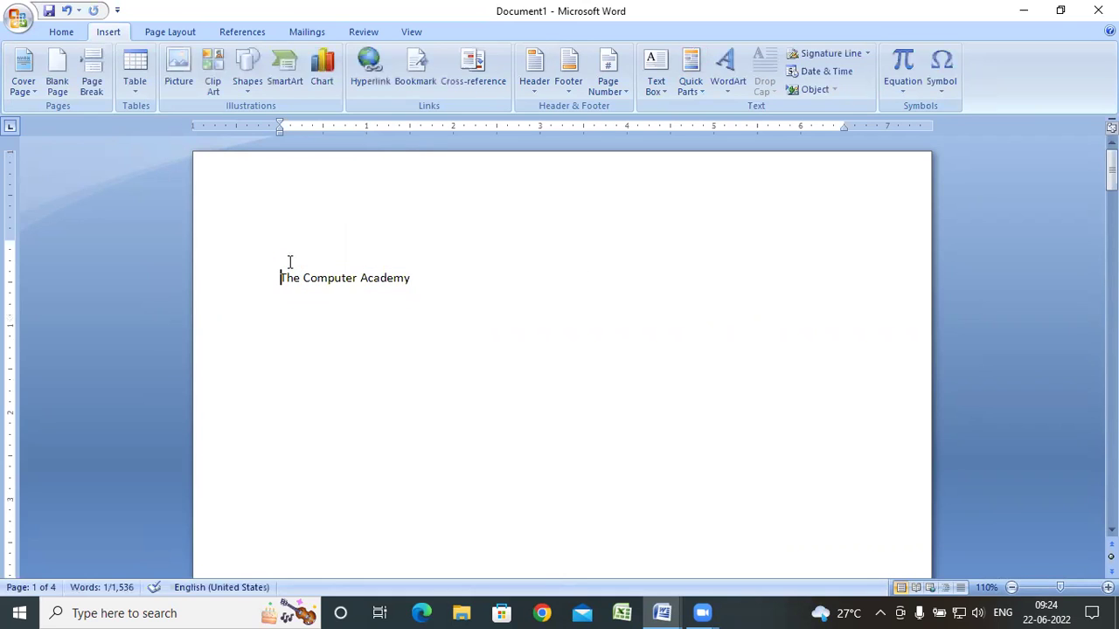
left_click(342, 278)
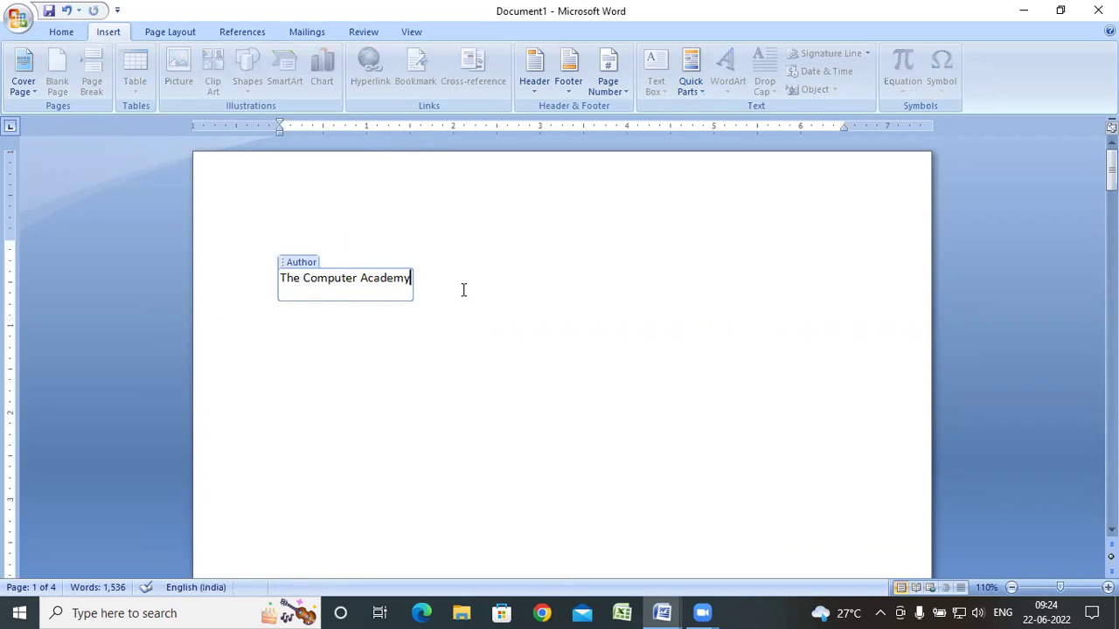
double_click(542, 289)
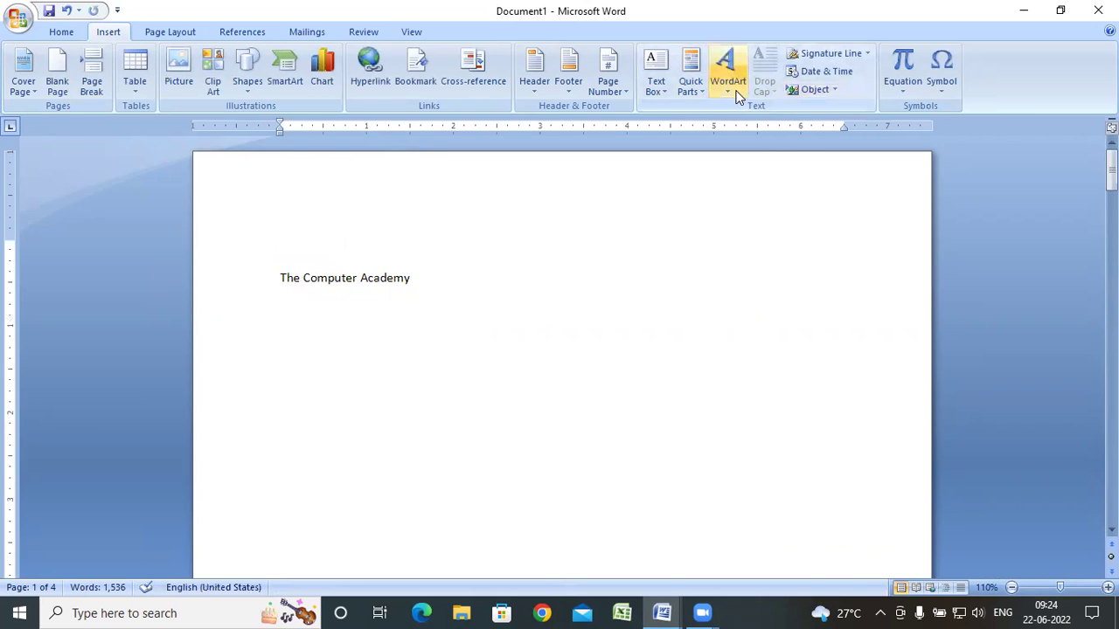
left_click(699, 92)
mouse_move(769, 117)
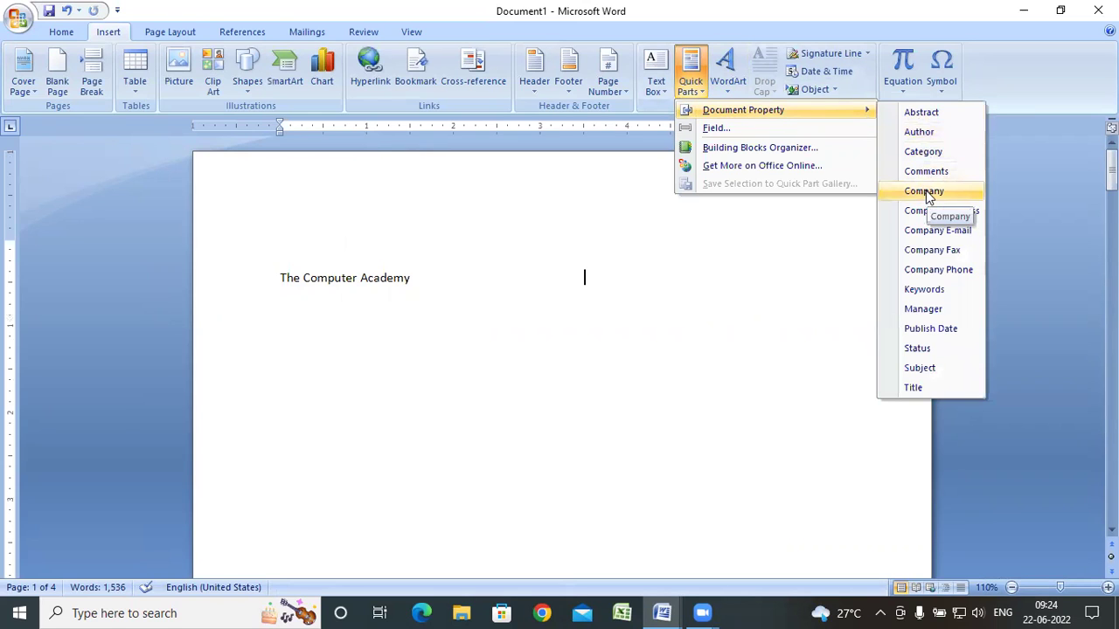
left_click(924, 154)
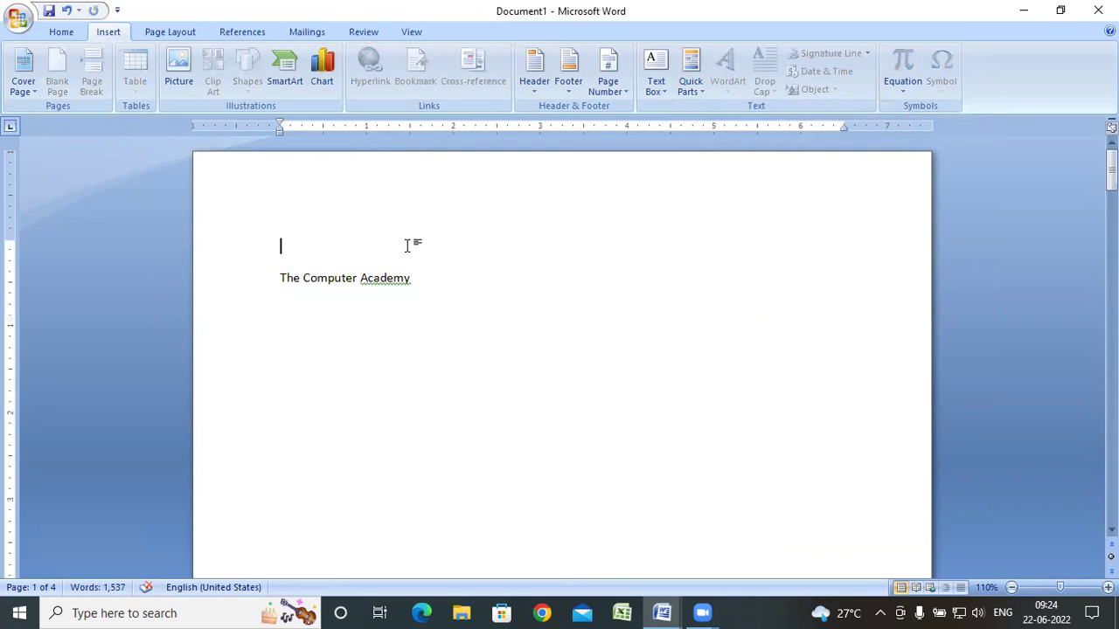
key("Return")
key("Return")
key("Return")
key("Return")
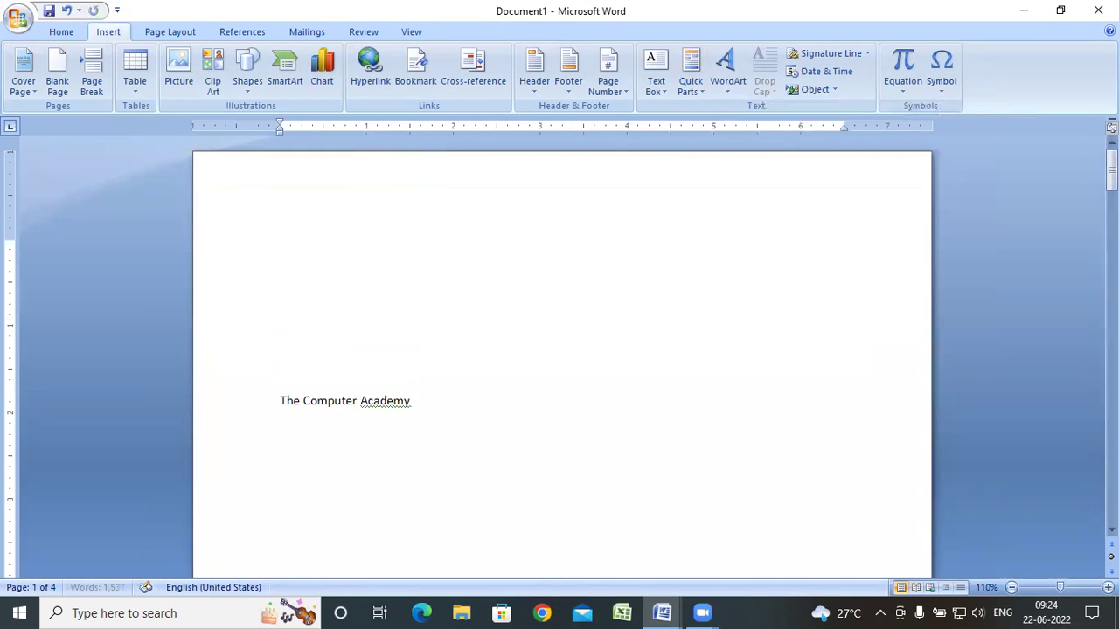
left_click(295, 304)
left_click(699, 87)
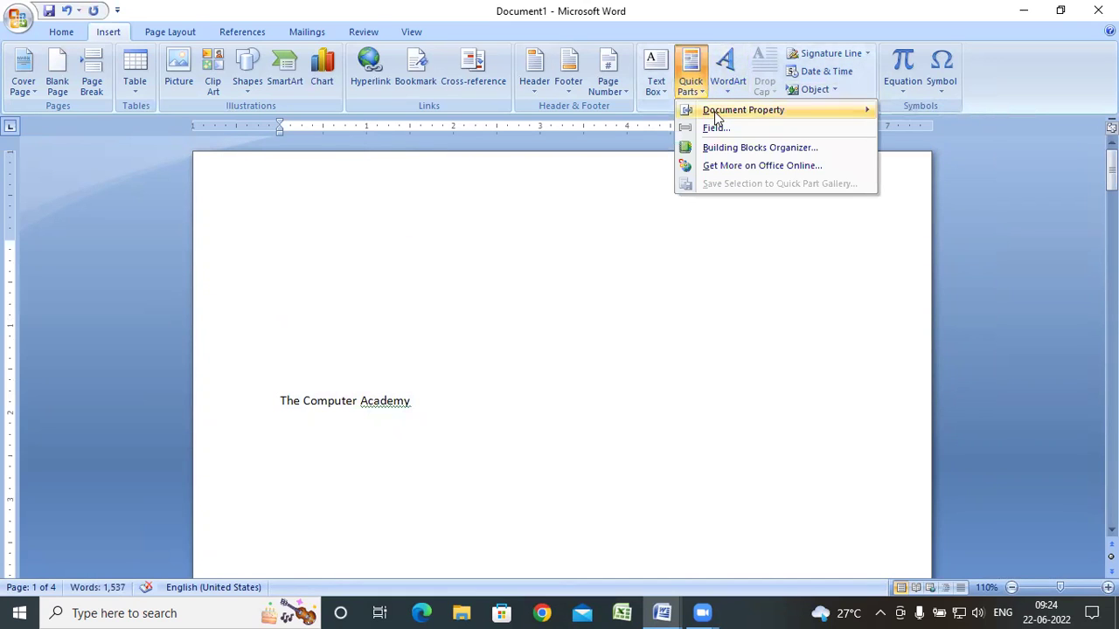
mouse_move(798, 110)
left_click(924, 149)
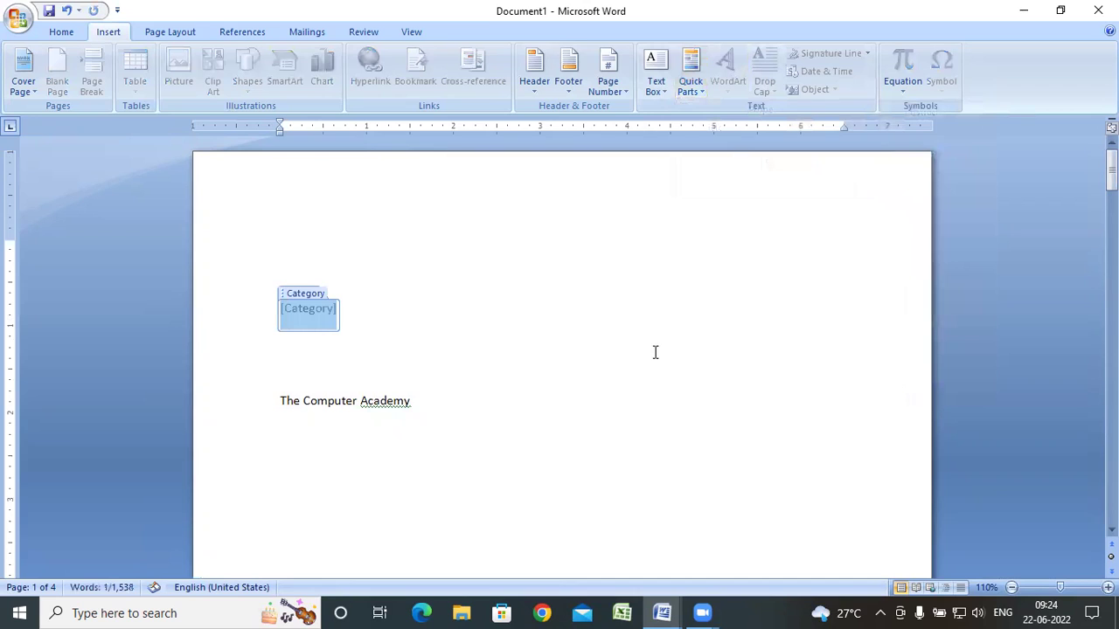
type("C")
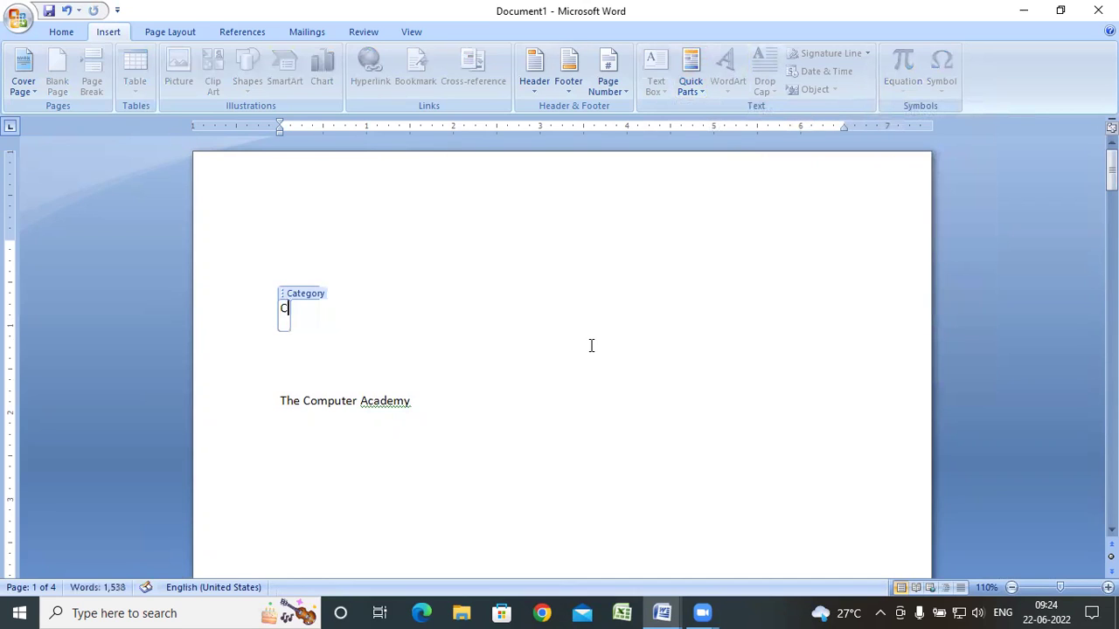
type("omputer Class")
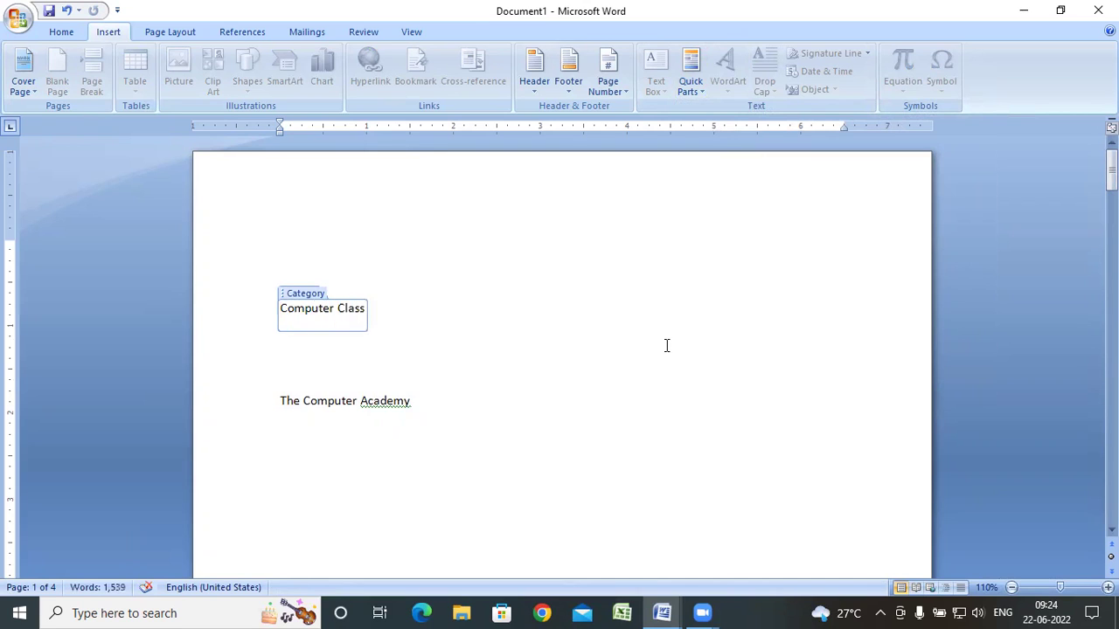
left_click(644, 356)
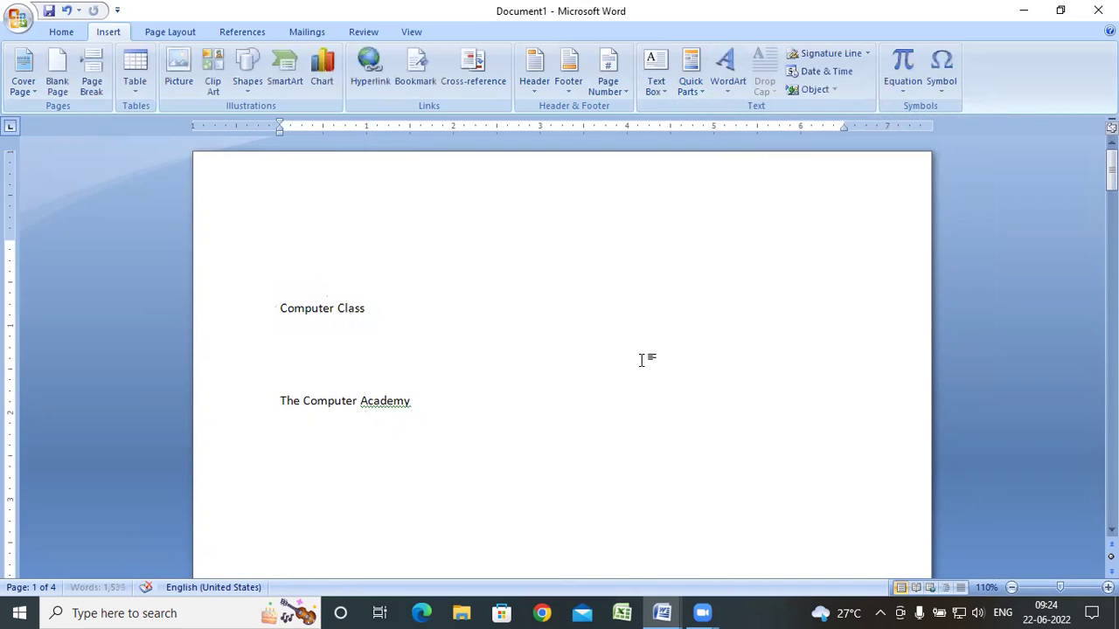
left_click(325, 311)
left_click(352, 404)
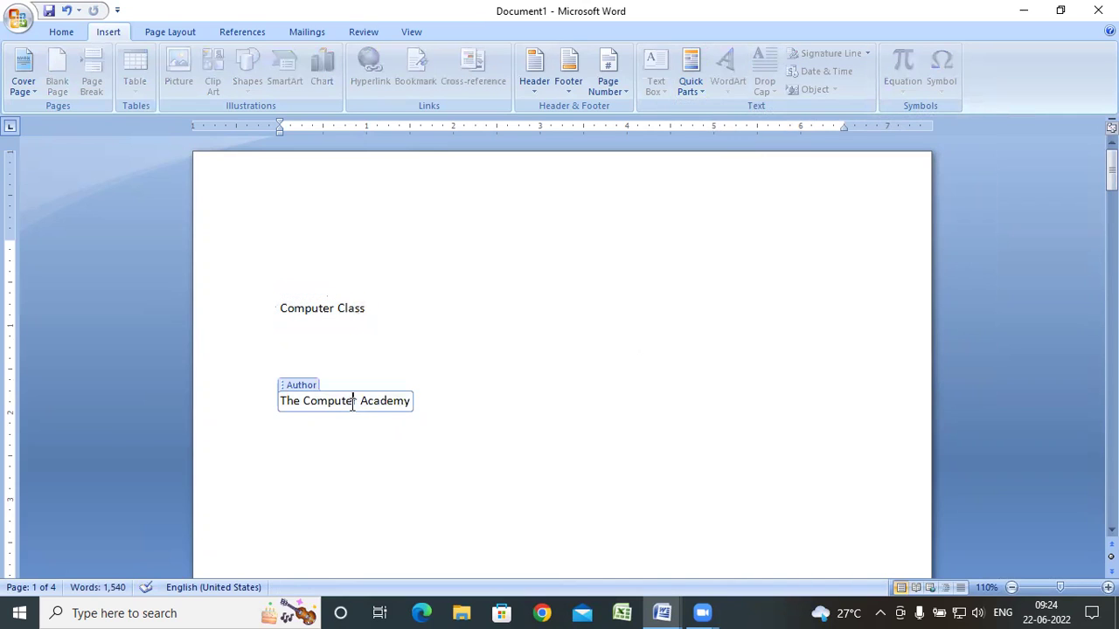
left_click(433, 312)
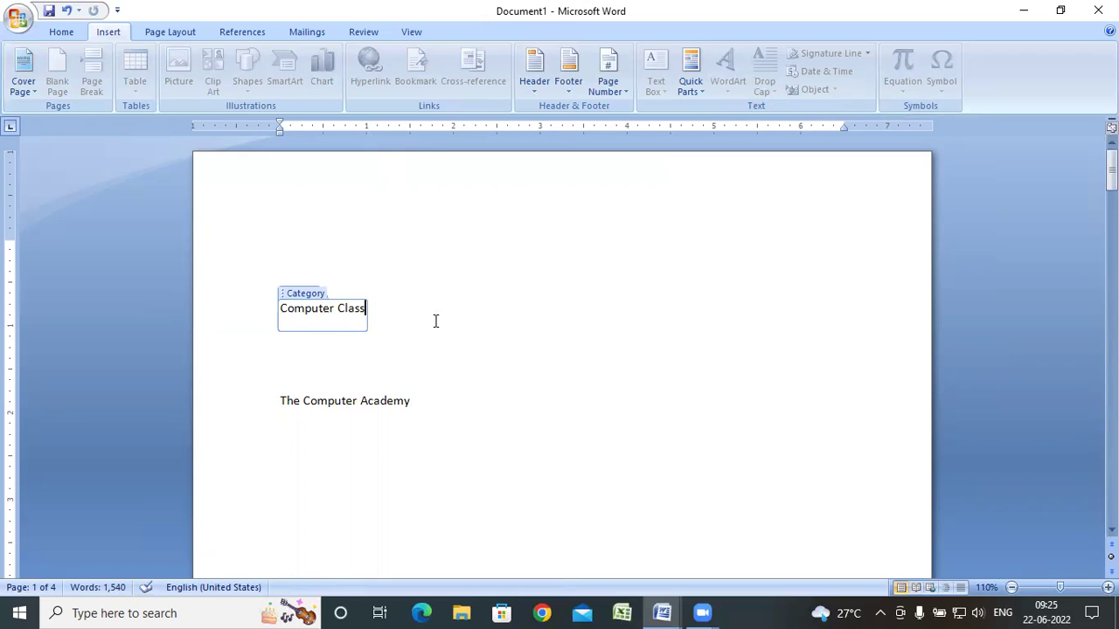
left_click(469, 393)
left_click(446, 328)
left_click(428, 343)
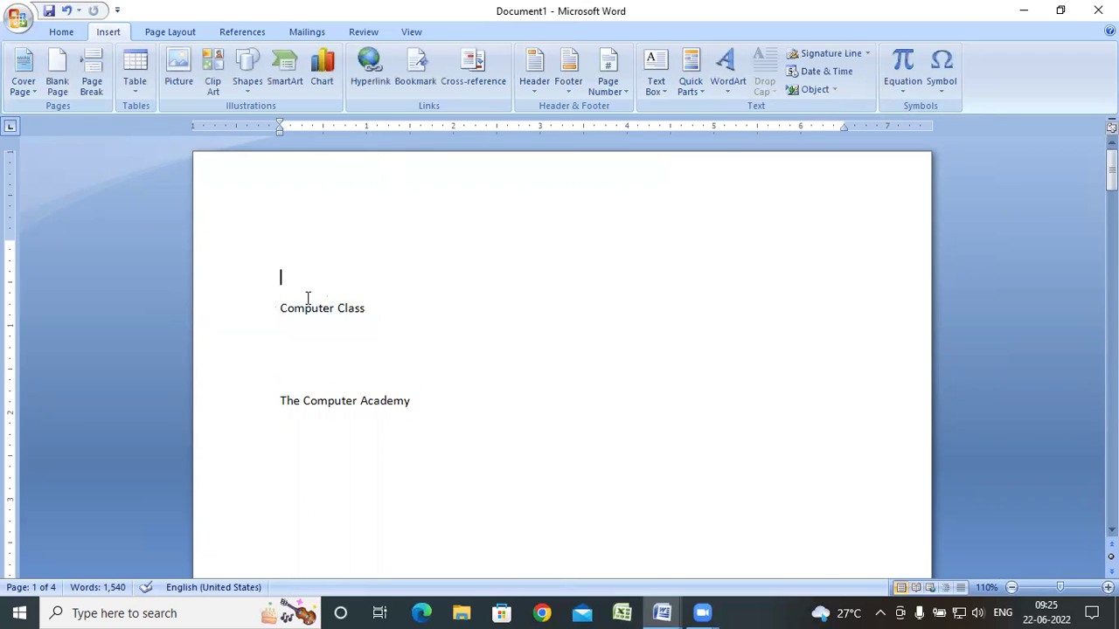
double_click(309, 304)
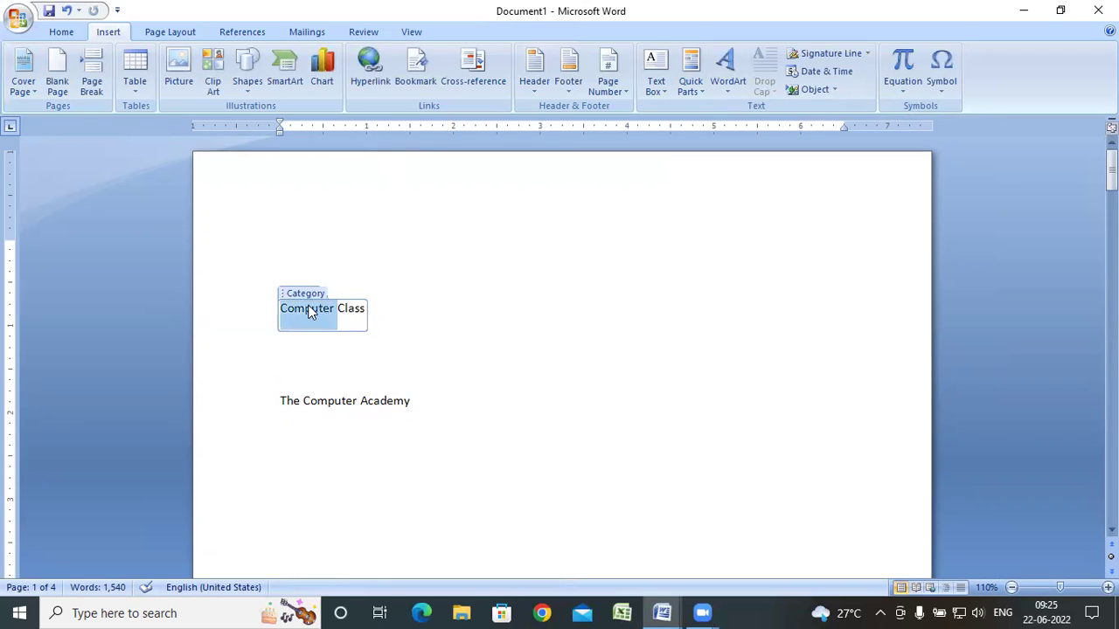
left_click(342, 357)
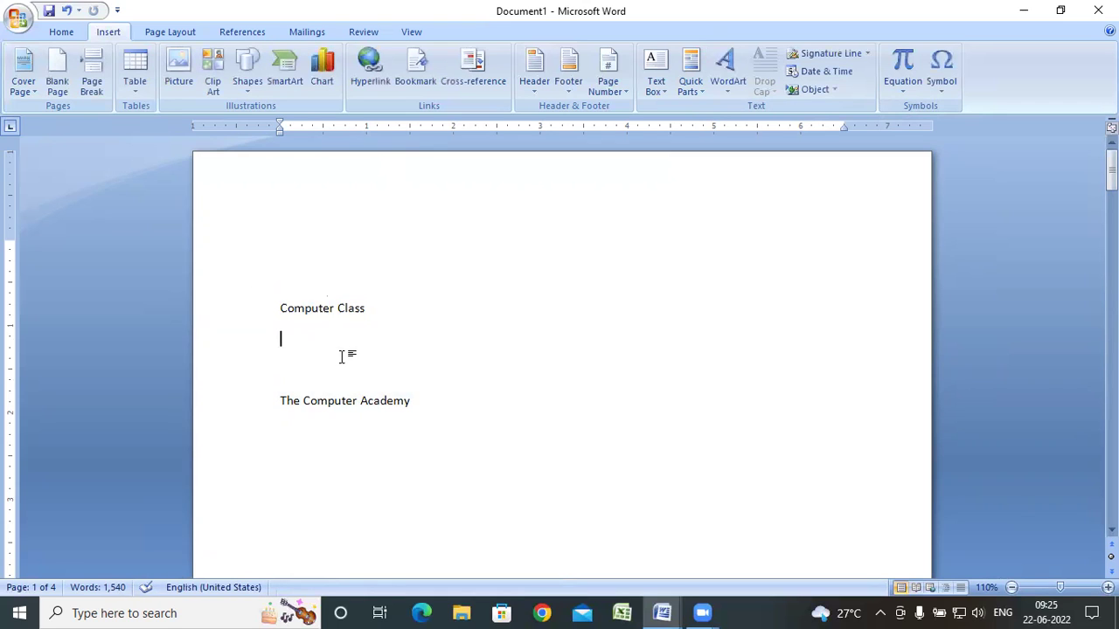
Step: Insert a Publish Date property field set to 22-06-2022 below Computer Class
left_click(700, 95)
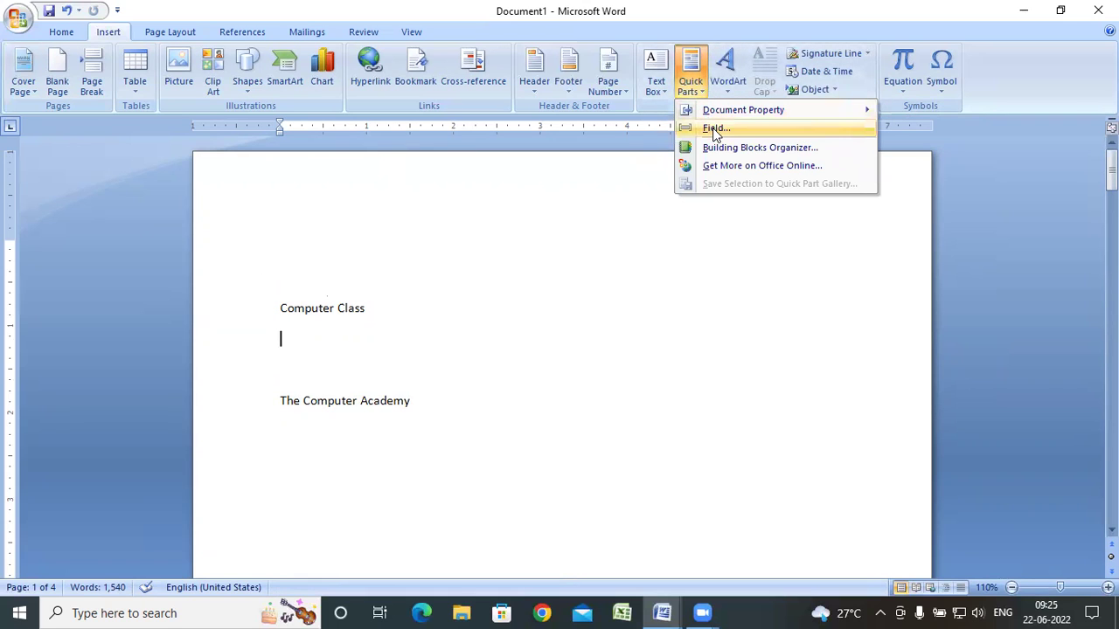
mouse_move(739, 110)
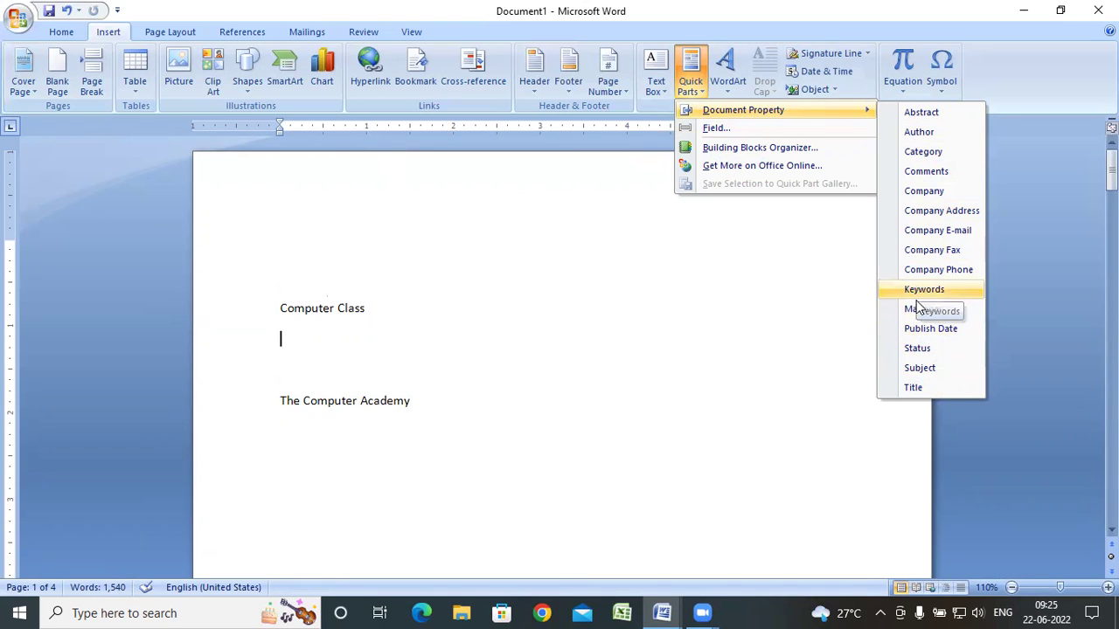
left_click(922, 329)
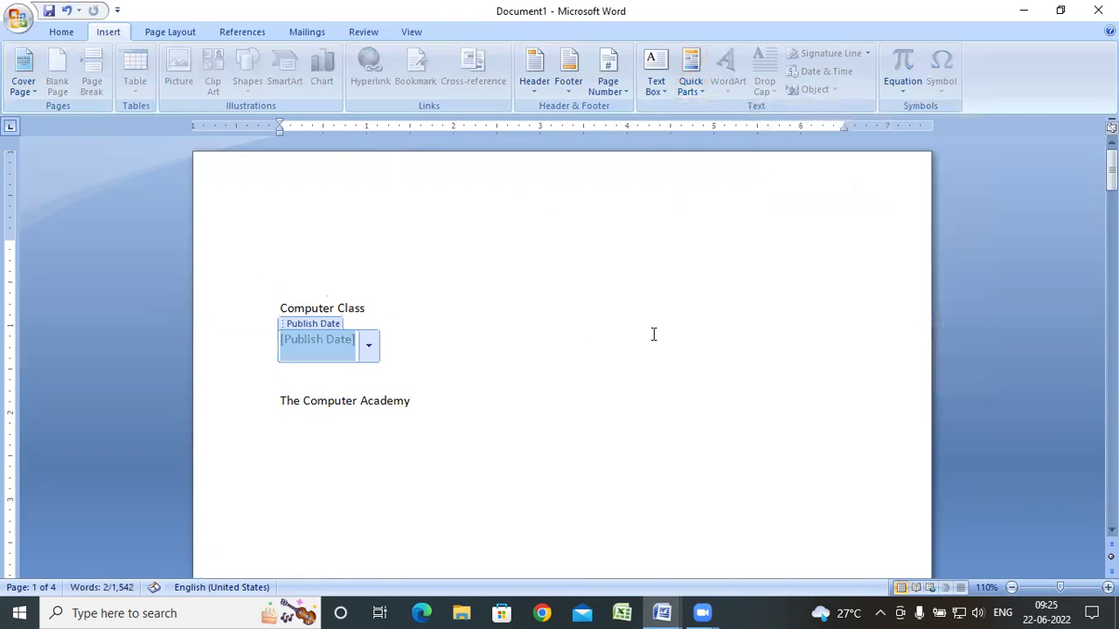
left_click(369, 346)
left_click(305, 440)
Step: Check the Computer Class and date entries, then select the entire document
left_click(492, 320)
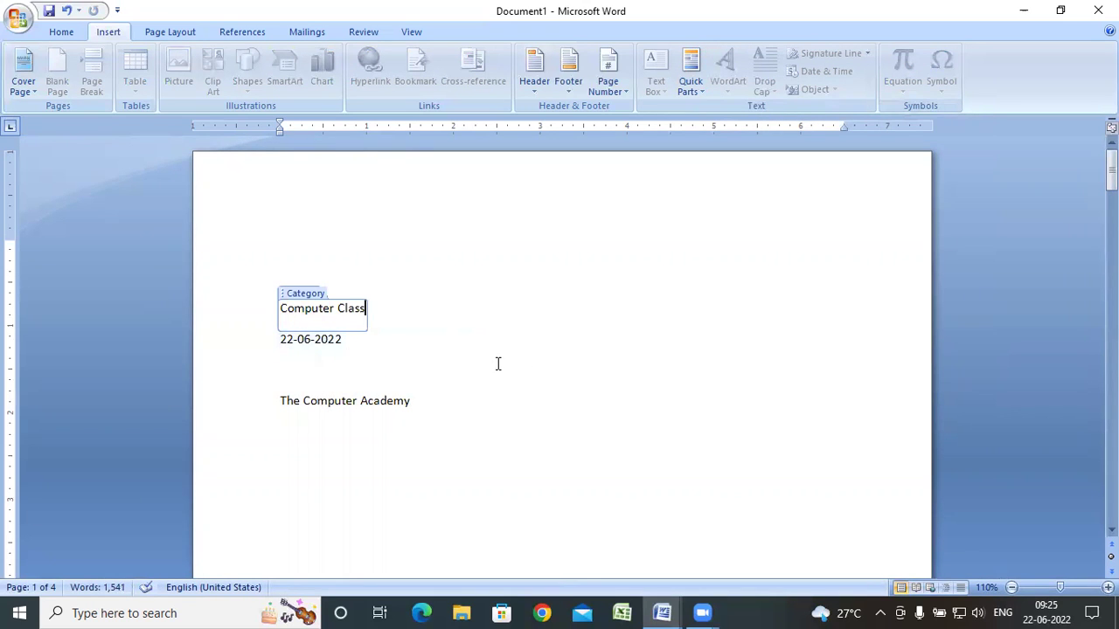
left_click(330, 342)
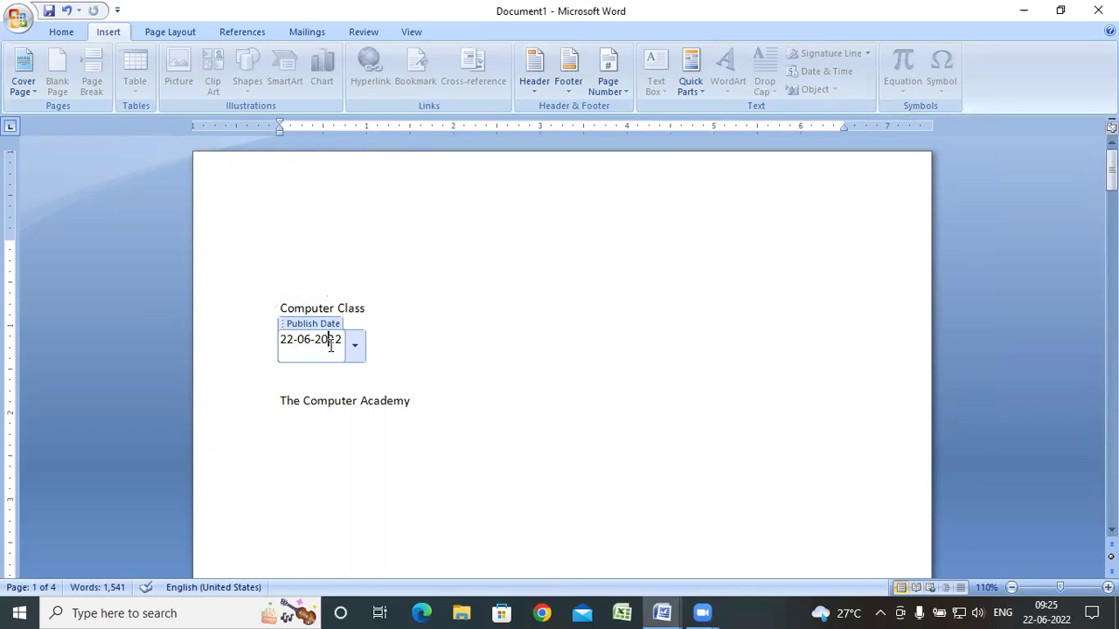
left_click(501, 326)
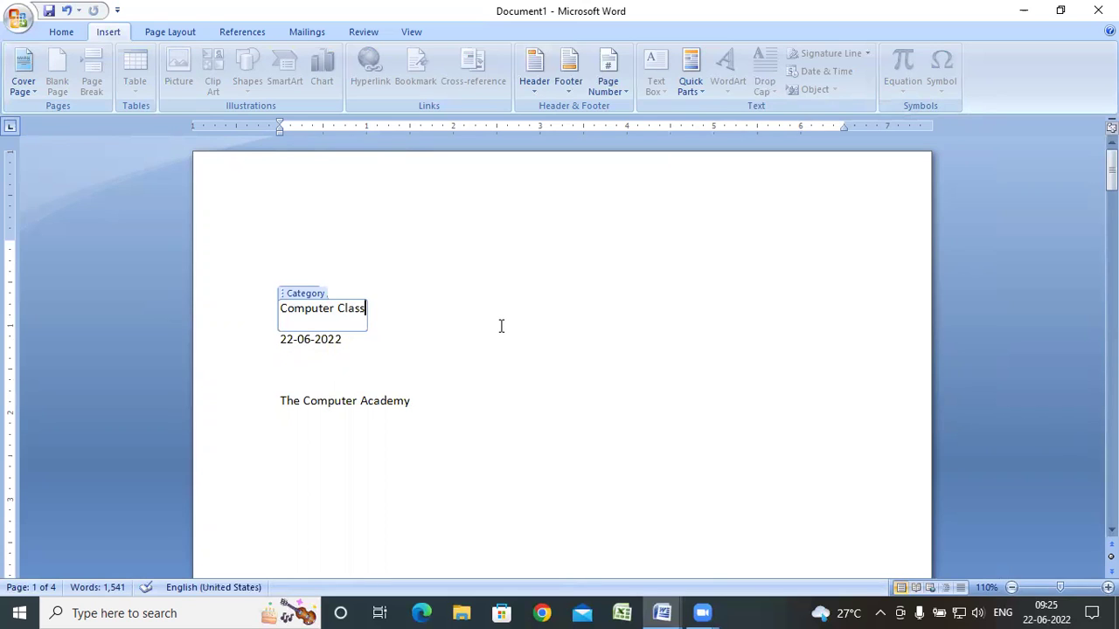
left_click(405, 358)
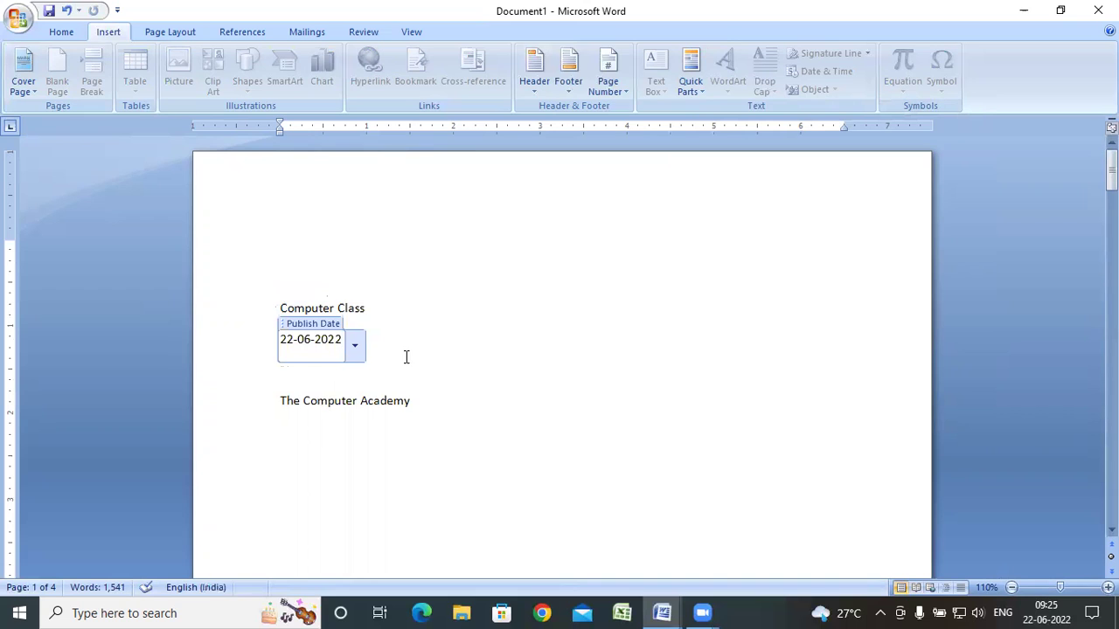
key("ctrl+a")
Step: Delete all document content, then browse the Ask, AutoNum and AutoNumLgl fields in the Field dialog
key("Delete")
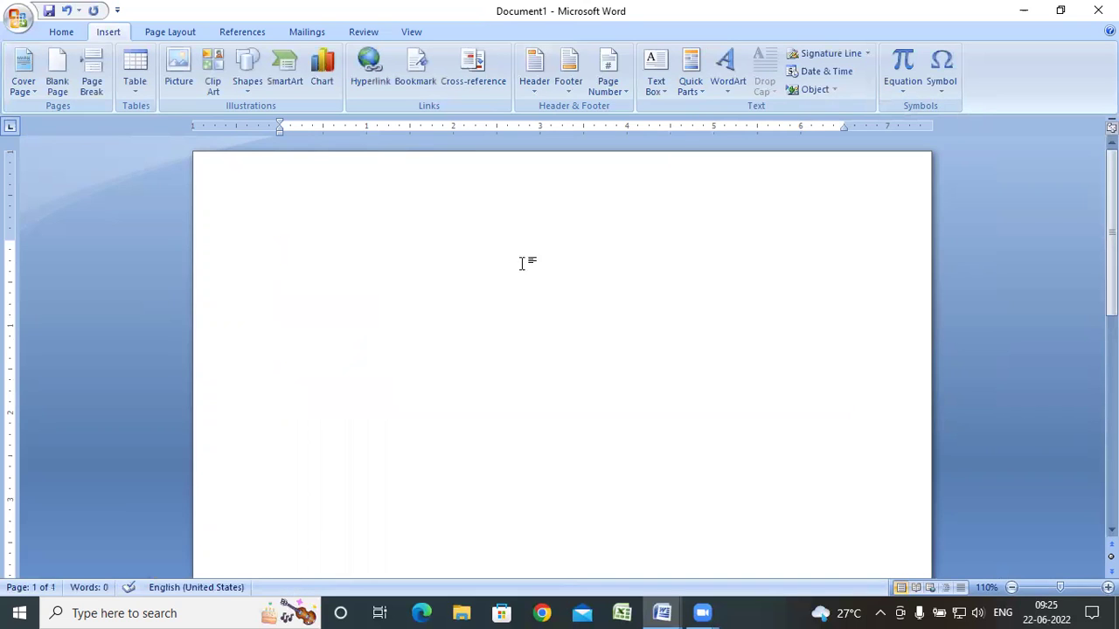
left_click(701, 93)
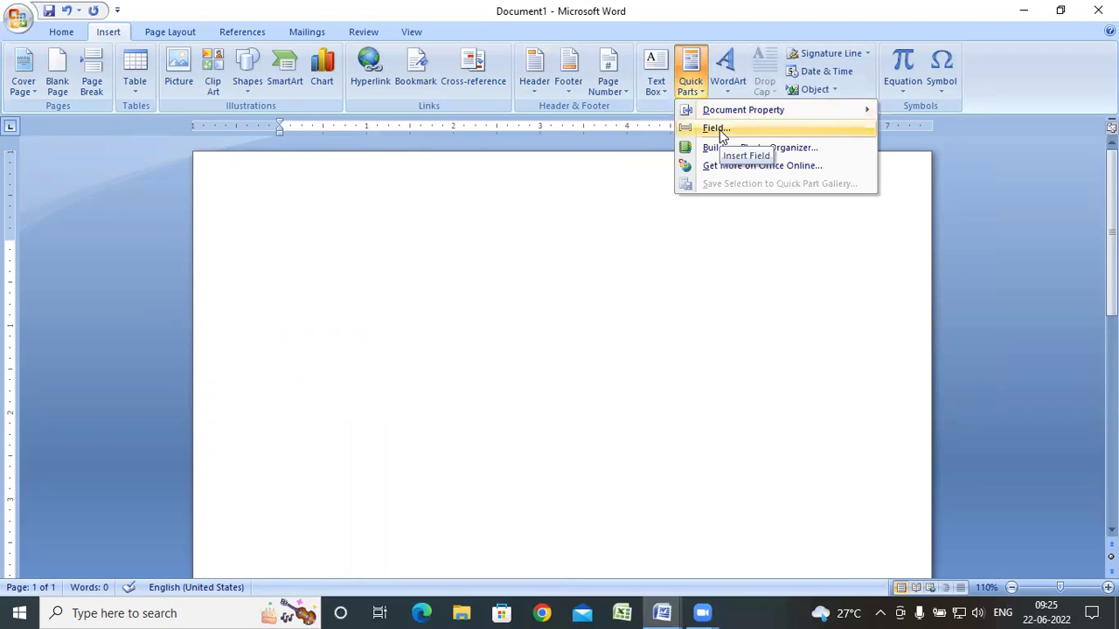
left_click(719, 128)
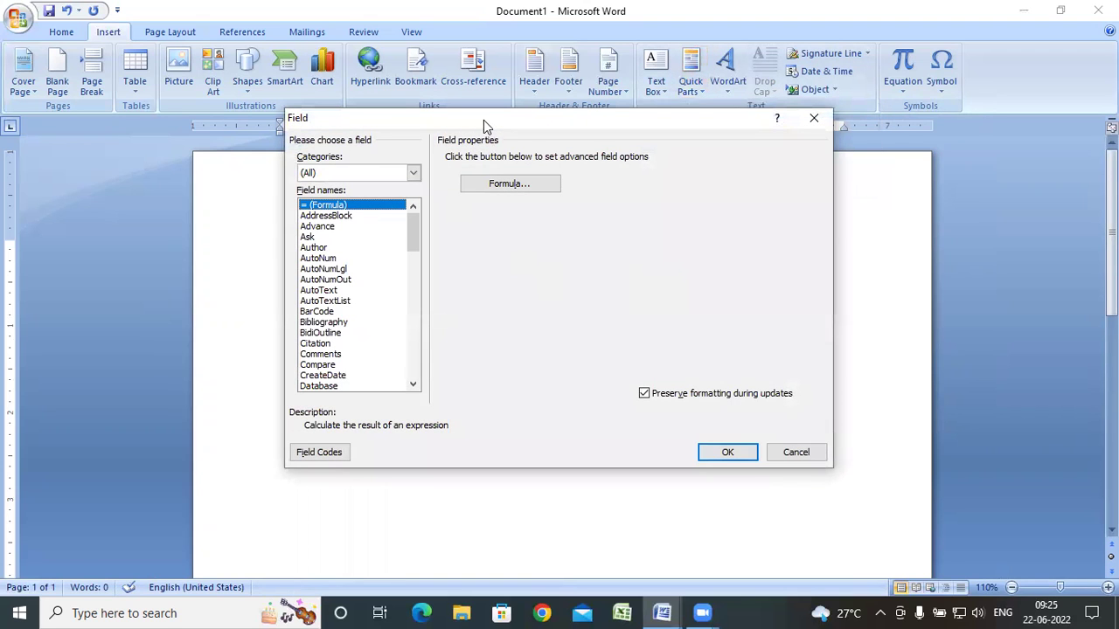
left_click_drag(484, 120, 622, 125)
left_click(446, 243)
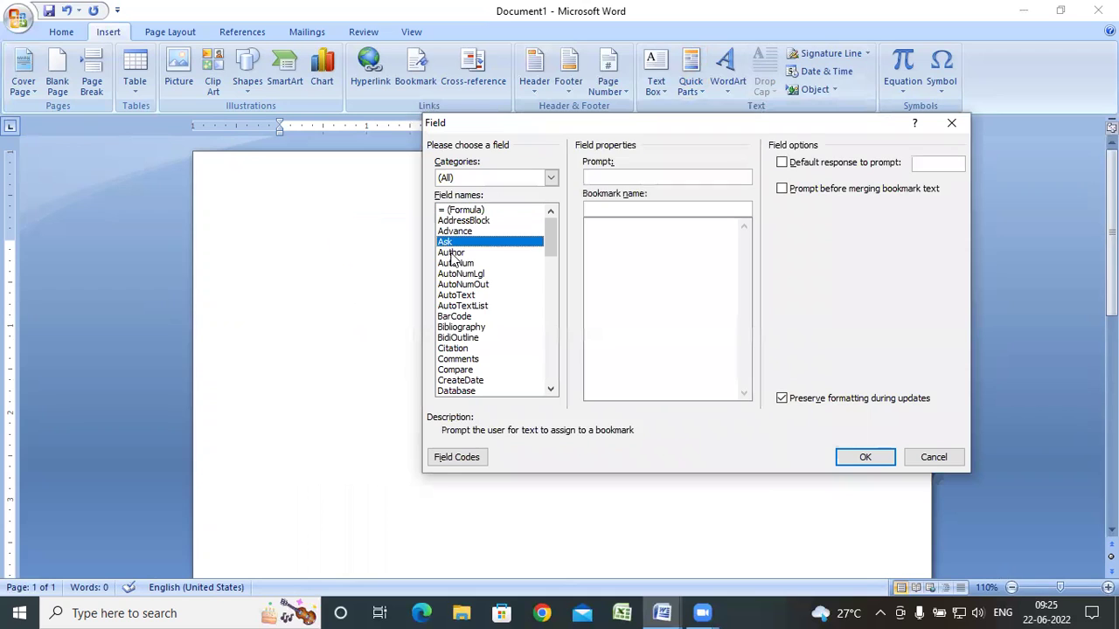
left_click(456, 264)
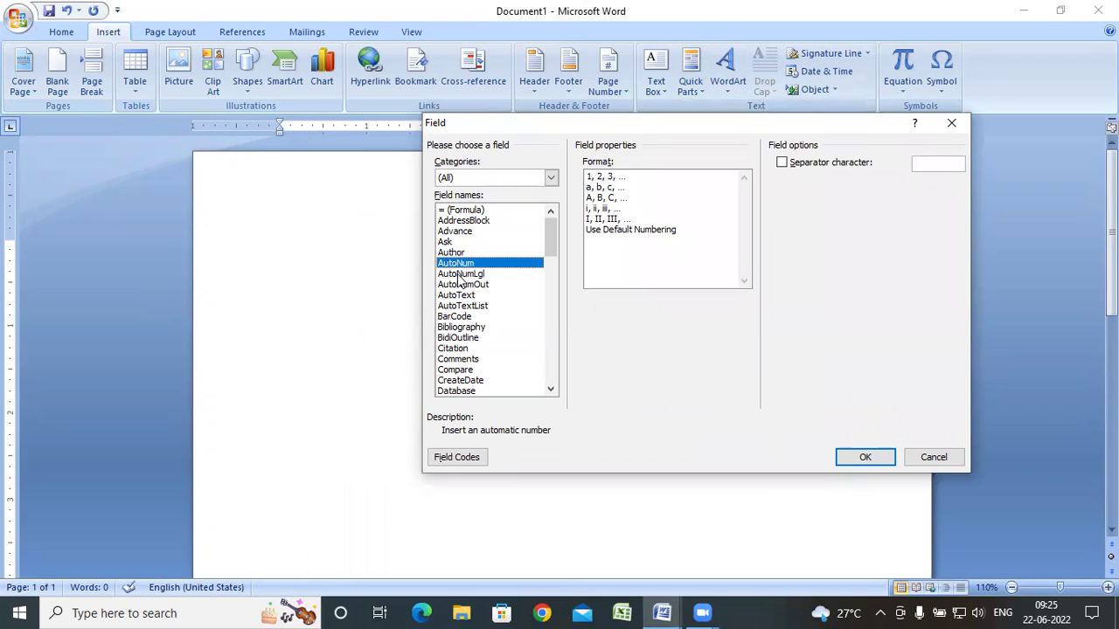
left_click(458, 274)
double_click(462, 305)
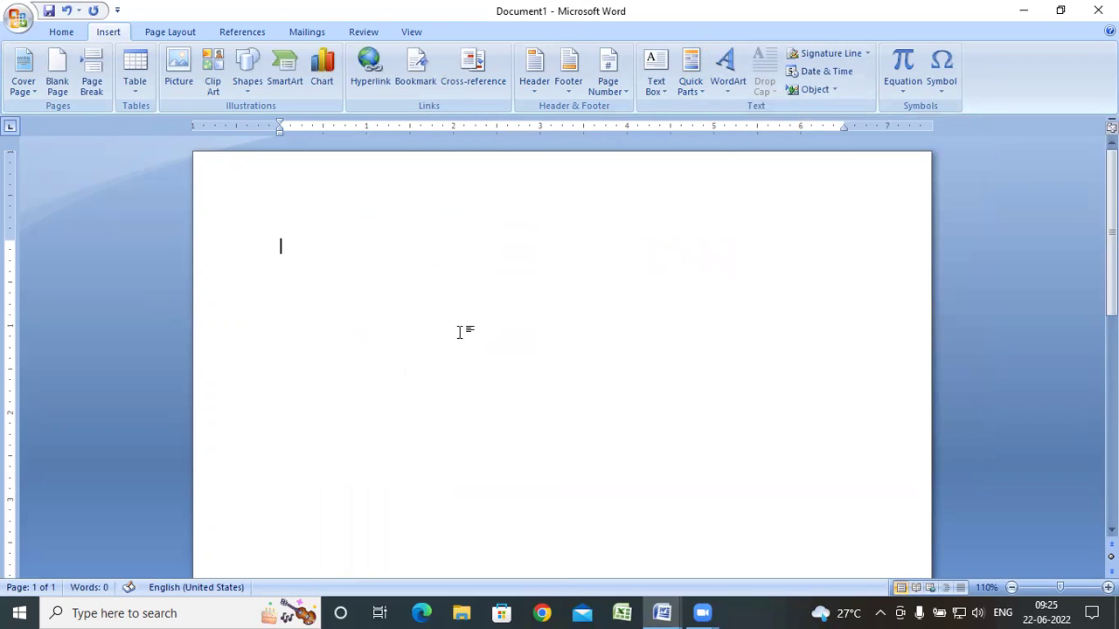
Step: Open and dismiss the Quick Parts list twice without inserting anything
left_click(704, 94)
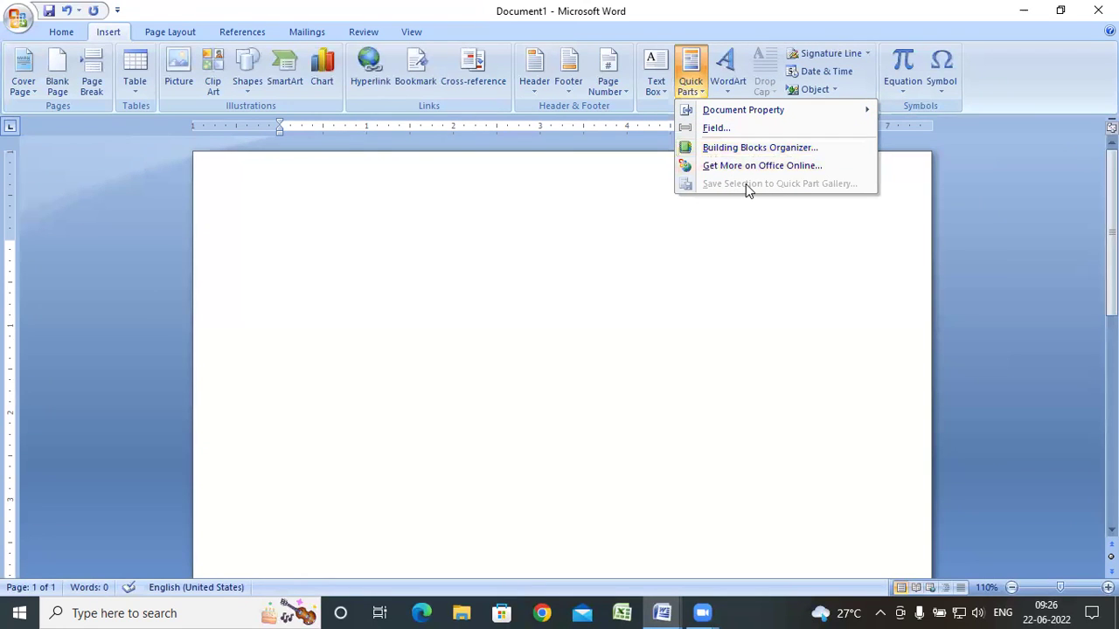
left_click(551, 259)
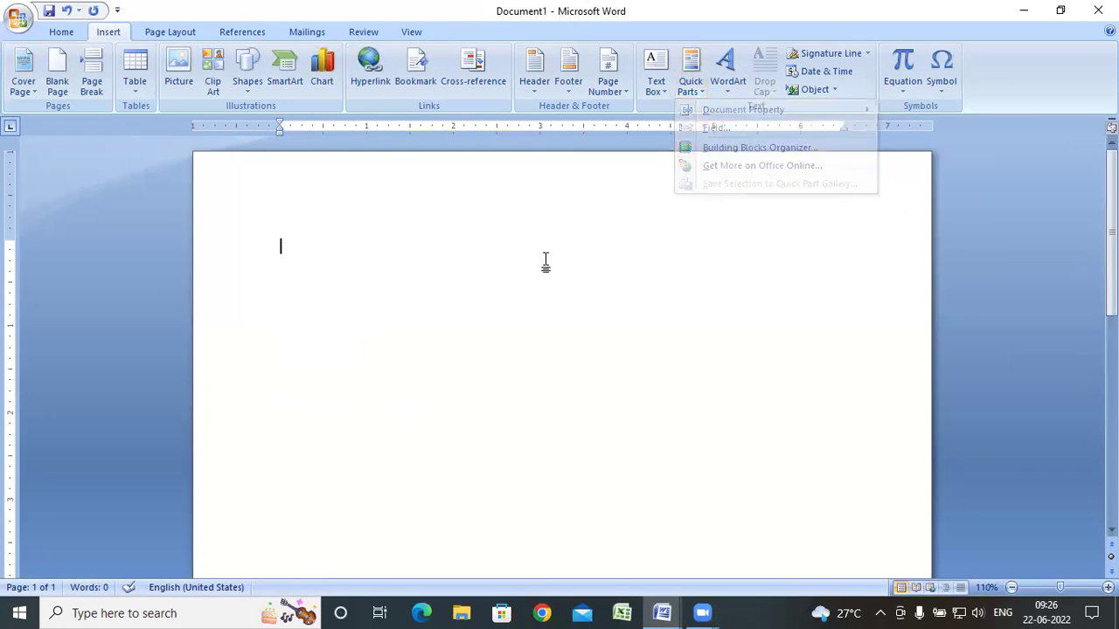
left_click(699, 97)
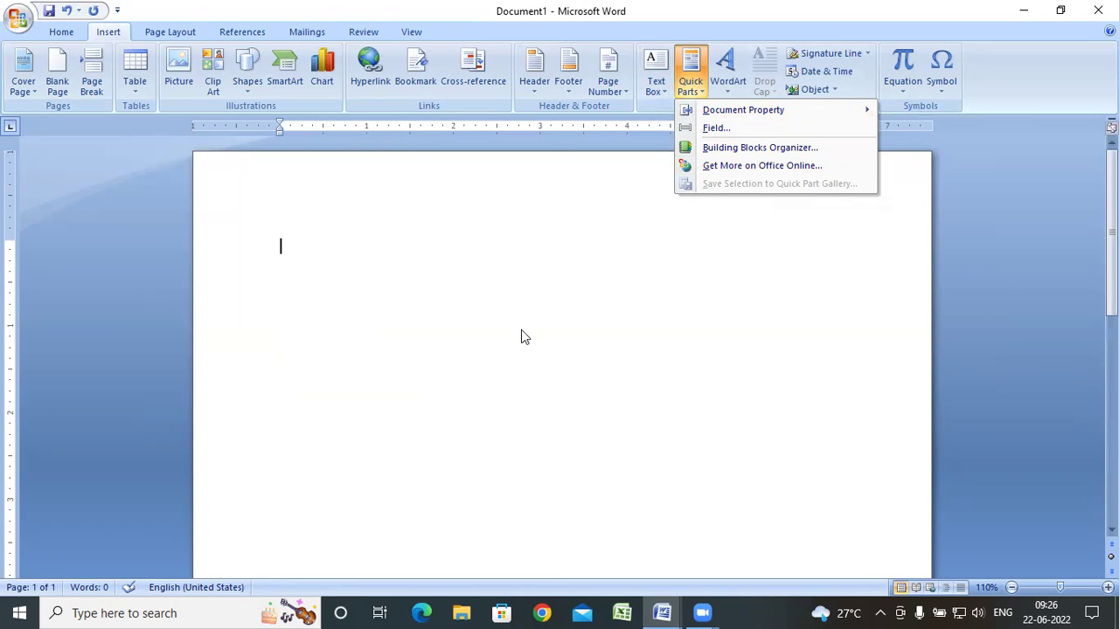
left_click(447, 280)
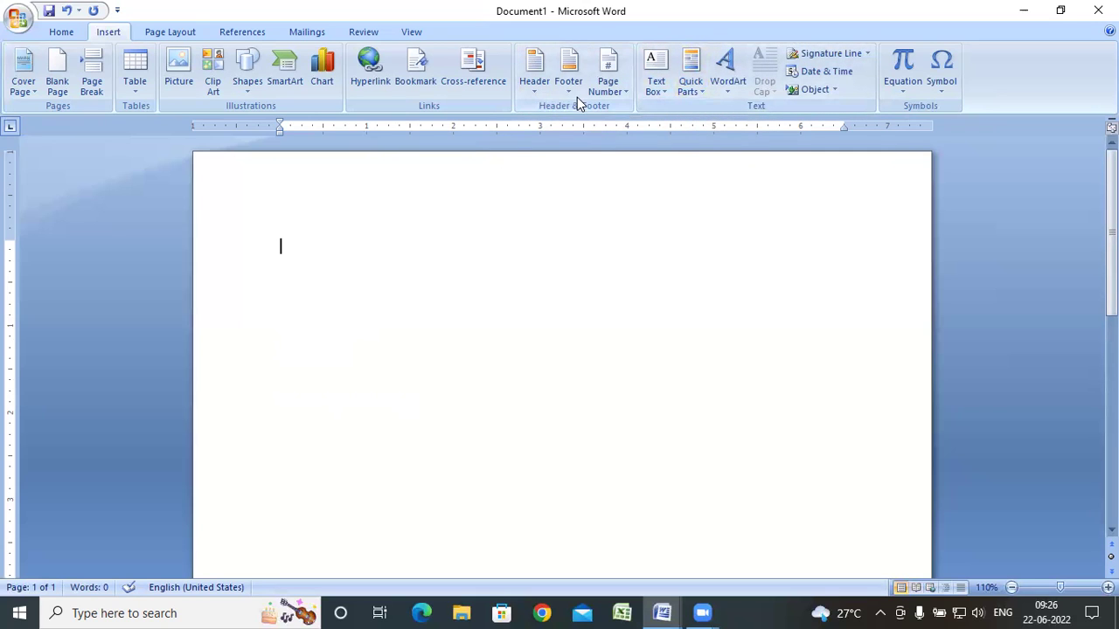
Step: Type 'Rajarampur Youth Computer Training Centre' in the header, centred, enlarged with Ctrl+] and bold
left_click(532, 91)
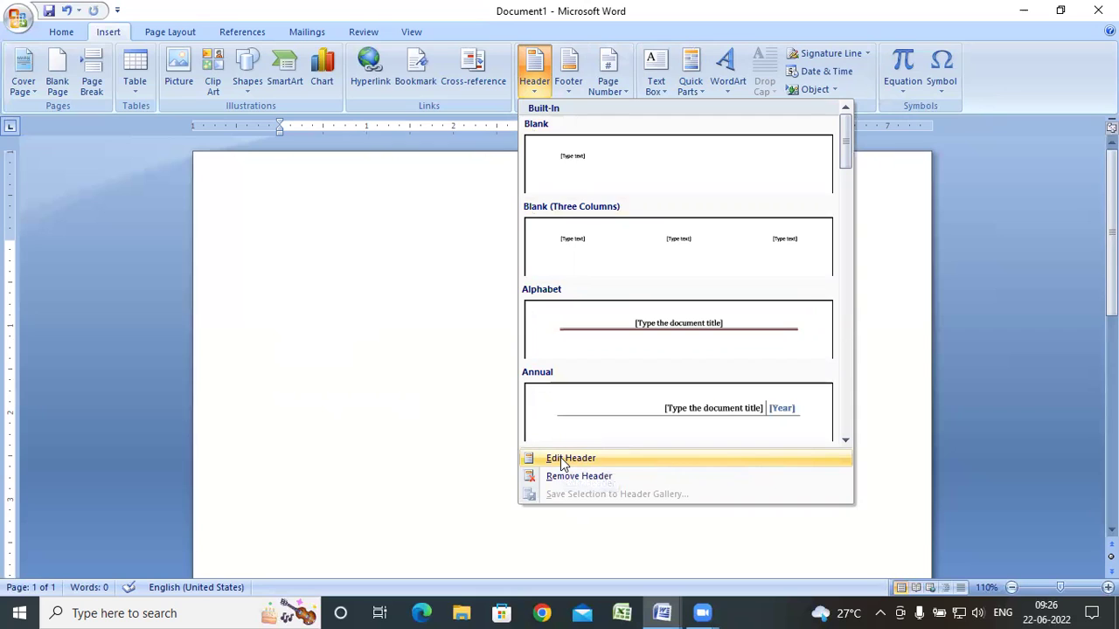
left_click(562, 461)
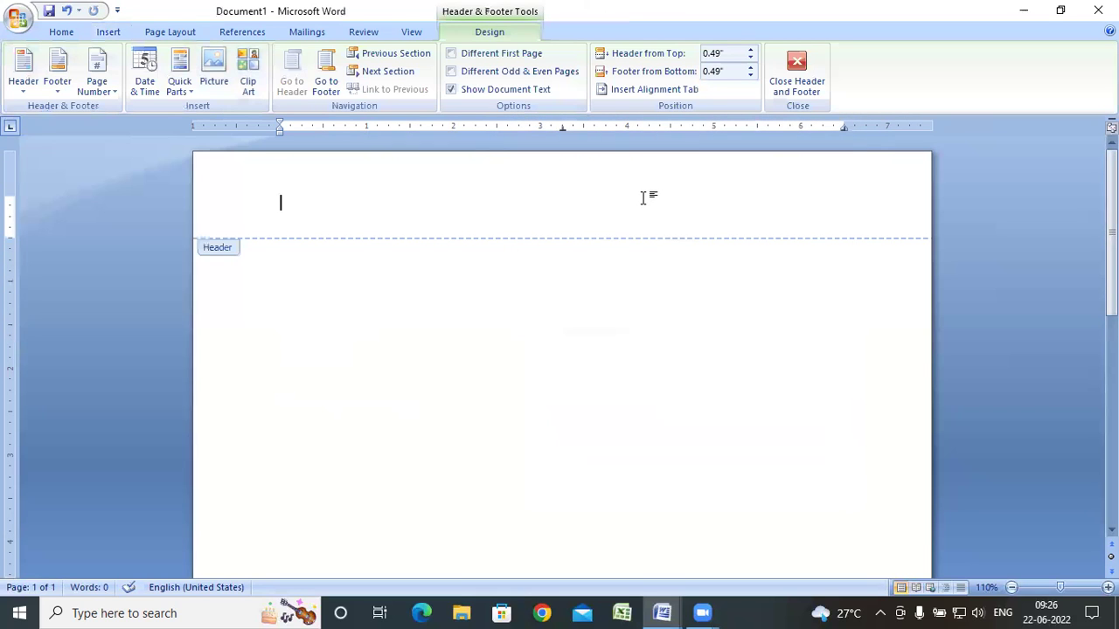
type("Ra")
type("jaramp")
type(" Computer Training Centre")
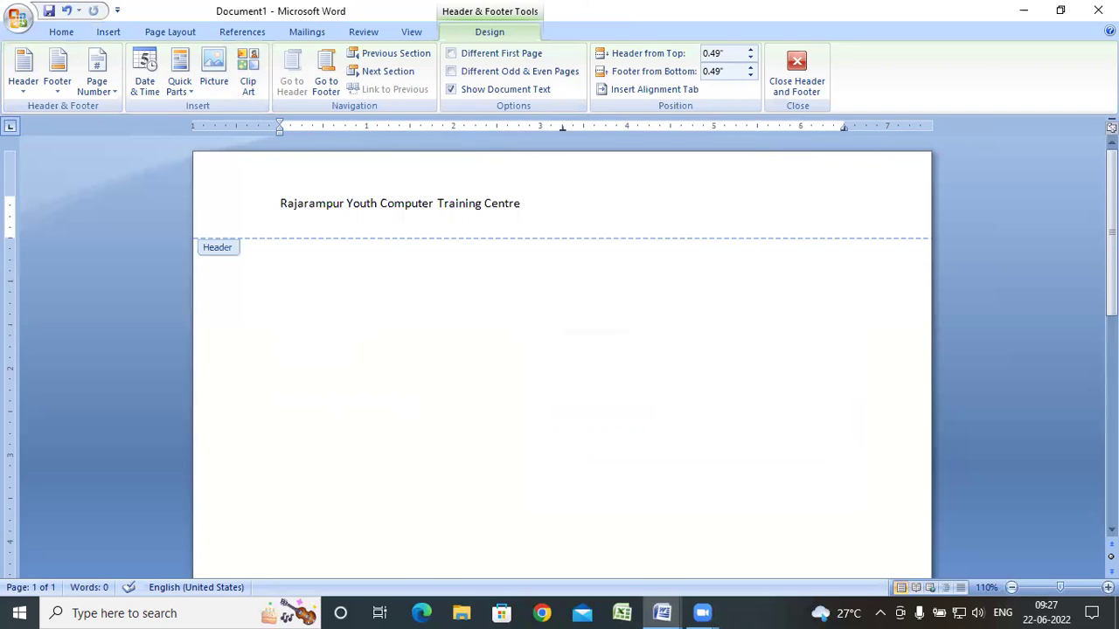
key("ctrl+e")
triple_click(644, 201)
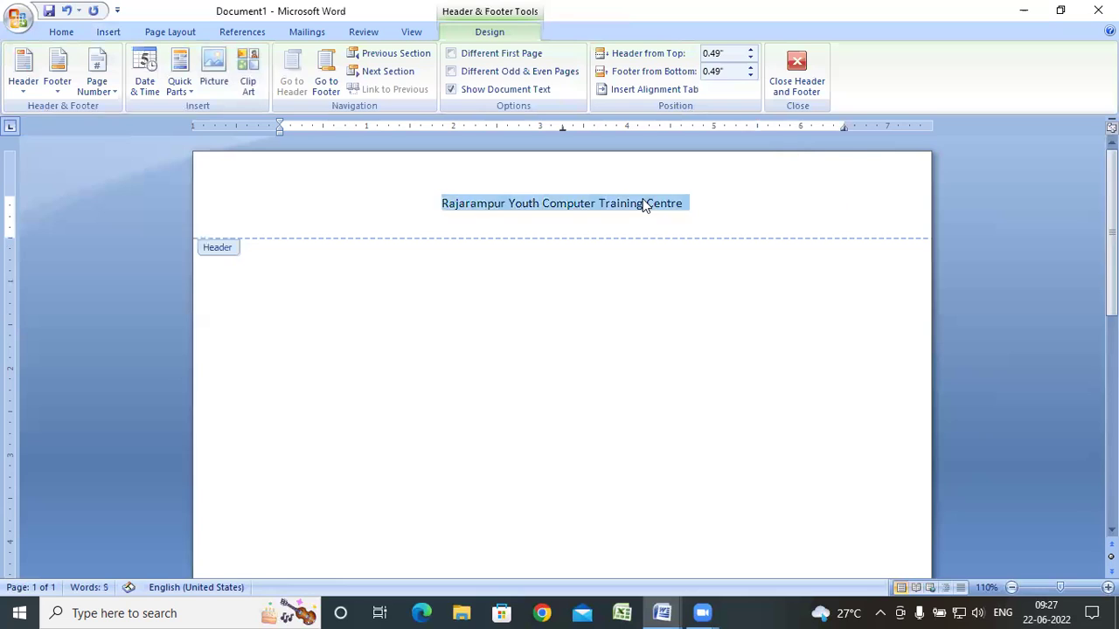
key("ctrl+bracketright")
key("ctrl+bracketright")
key("ctrl+bracketright")
key("ctrl+bracketright")
key("ctrl+bracketright")
key("ctrl+bracketright")
key("ctrl+bracketright")
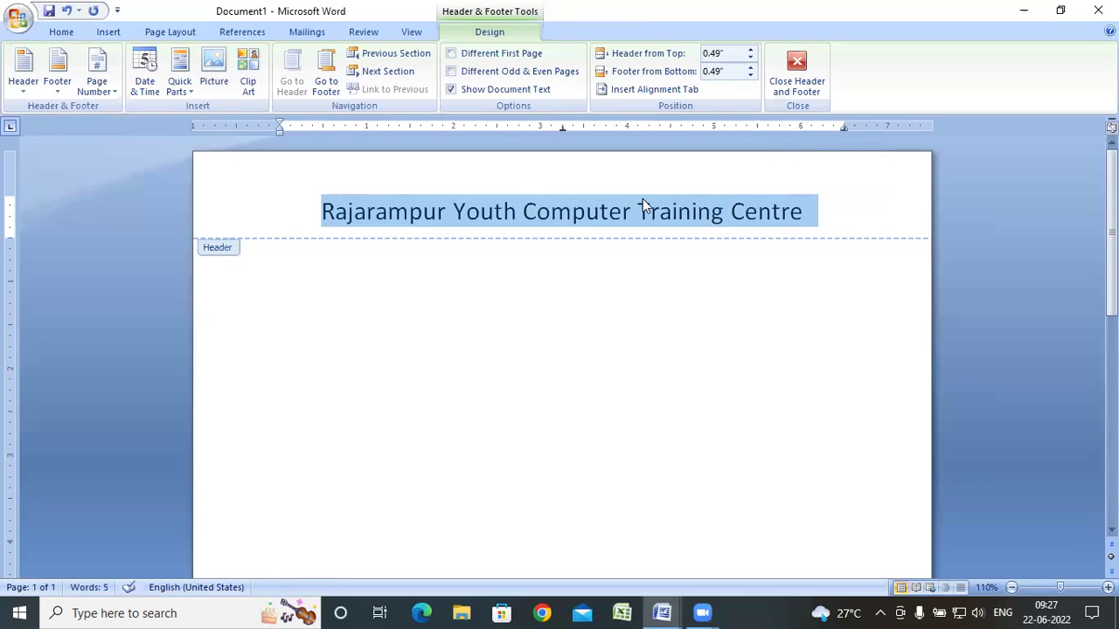
key("ctrl+b")
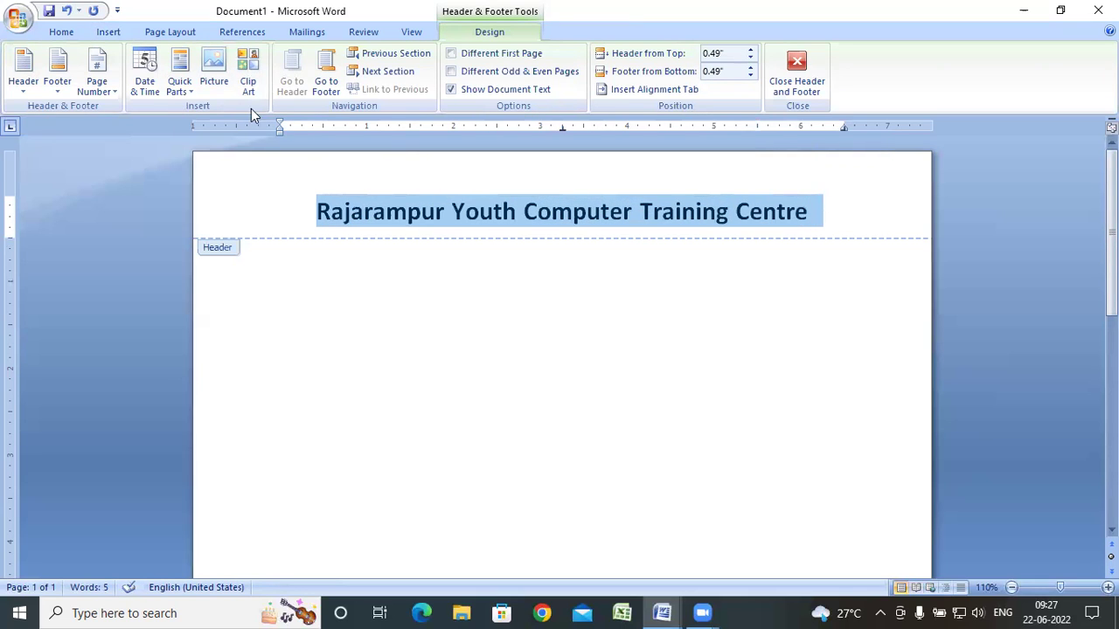
left_click(846, 219)
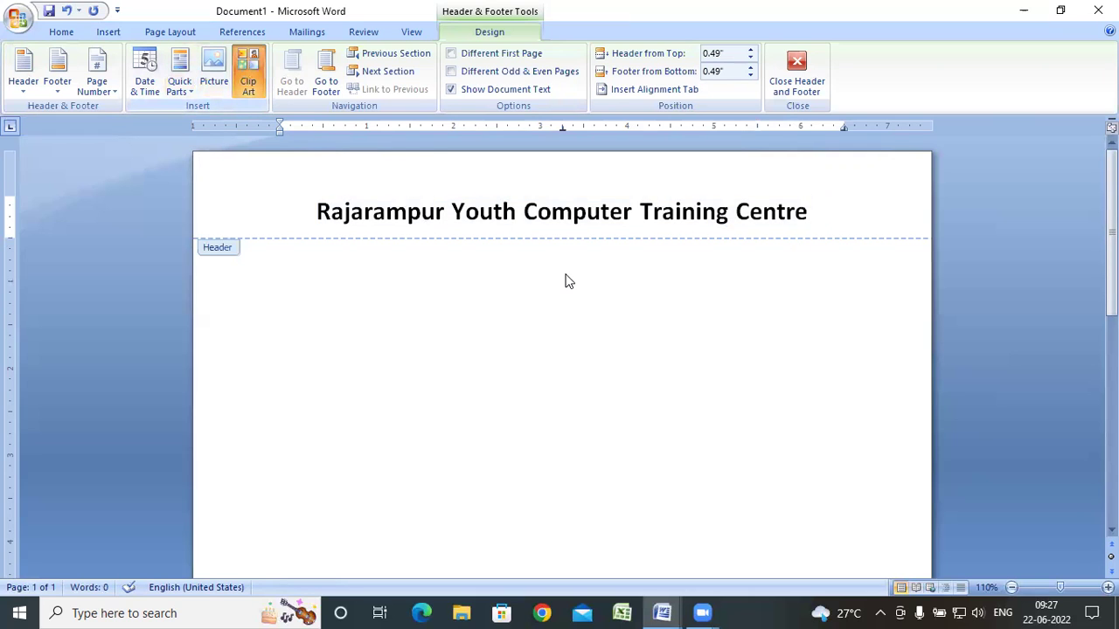
Step: Insert computer-user clip art into the header, set In Front of Text wrapping, and shrink it
left_click(242, 73)
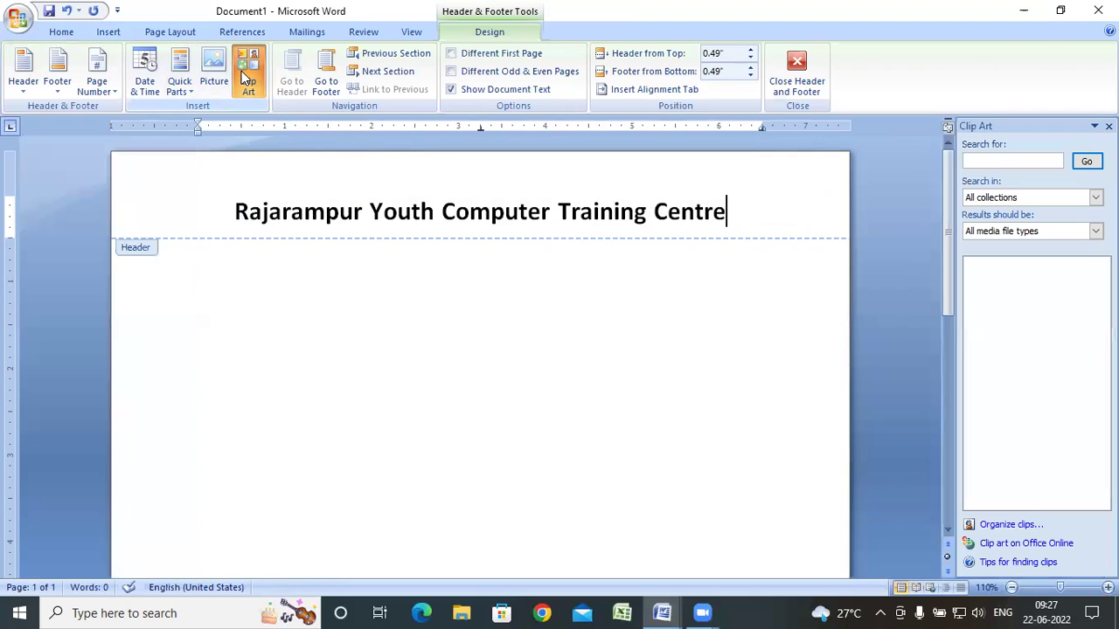
left_click(1087, 163)
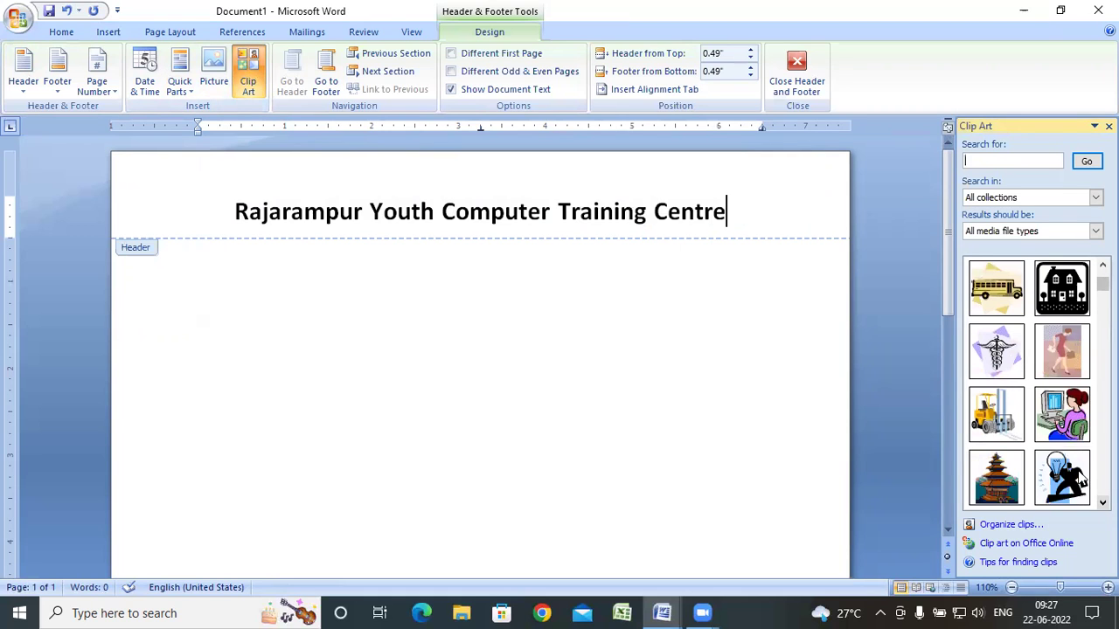
left_click(1062, 415)
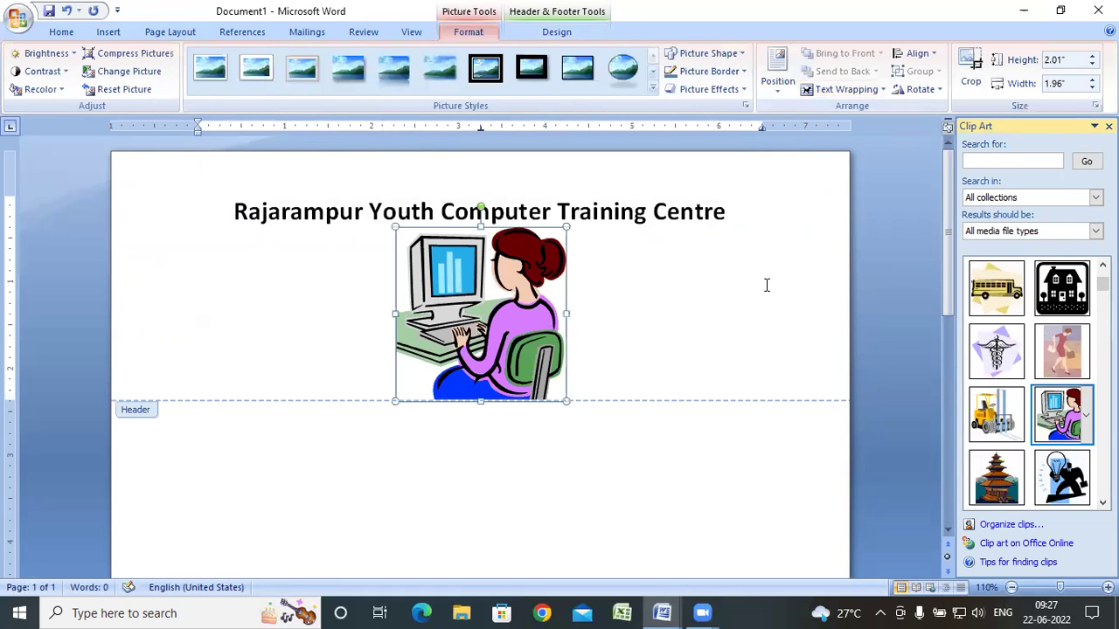
left_click(822, 91)
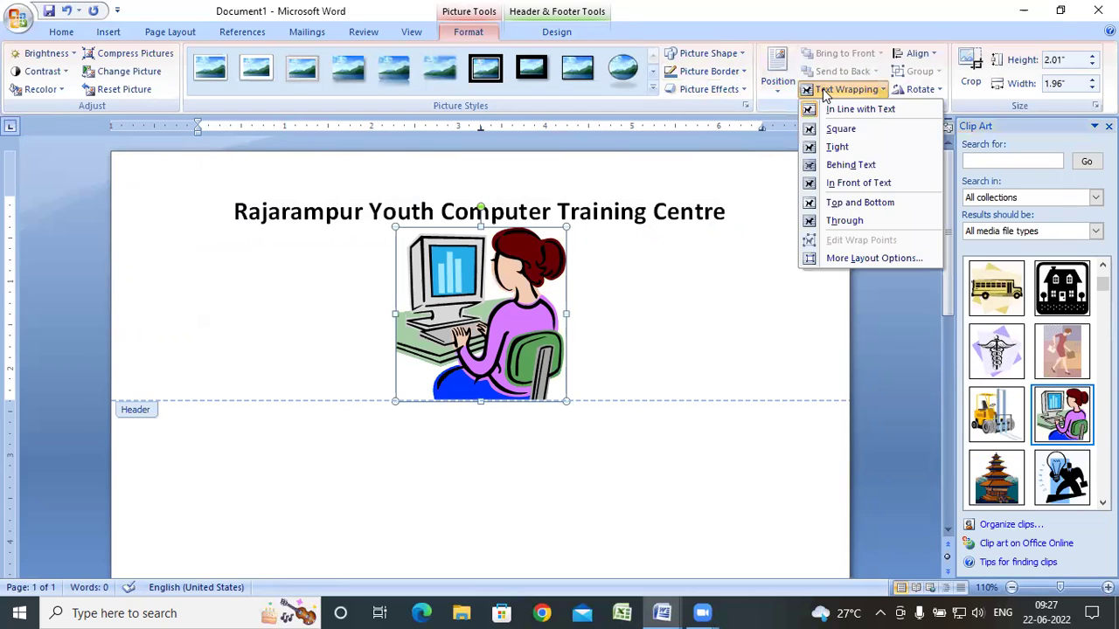
left_click(855, 183)
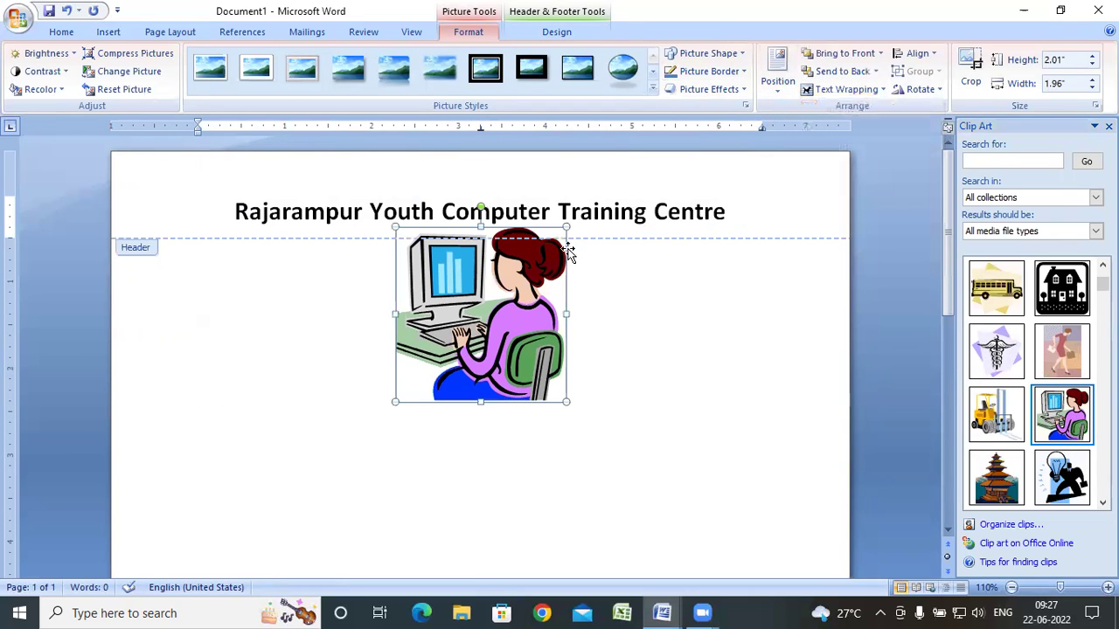
mouse_move(539, 342)
left_mouse_down()
mouse_move(461, 270)
mouse_move(450, 281)
mouse_move(753, 206)
mouse_move(297, 226)
mouse_move(218, 206)
left_mouse_up()
left_click(194, 190)
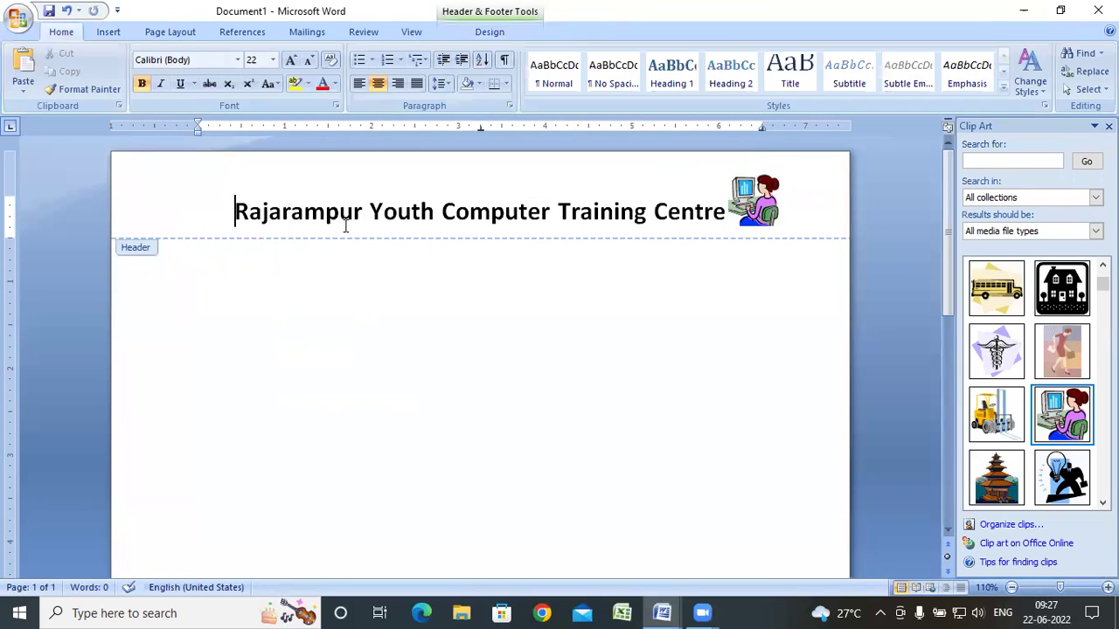
Step: Copy the clip art to the title's left end and flip that copy horizontally
left_click_drag(752, 201, 199, 199)
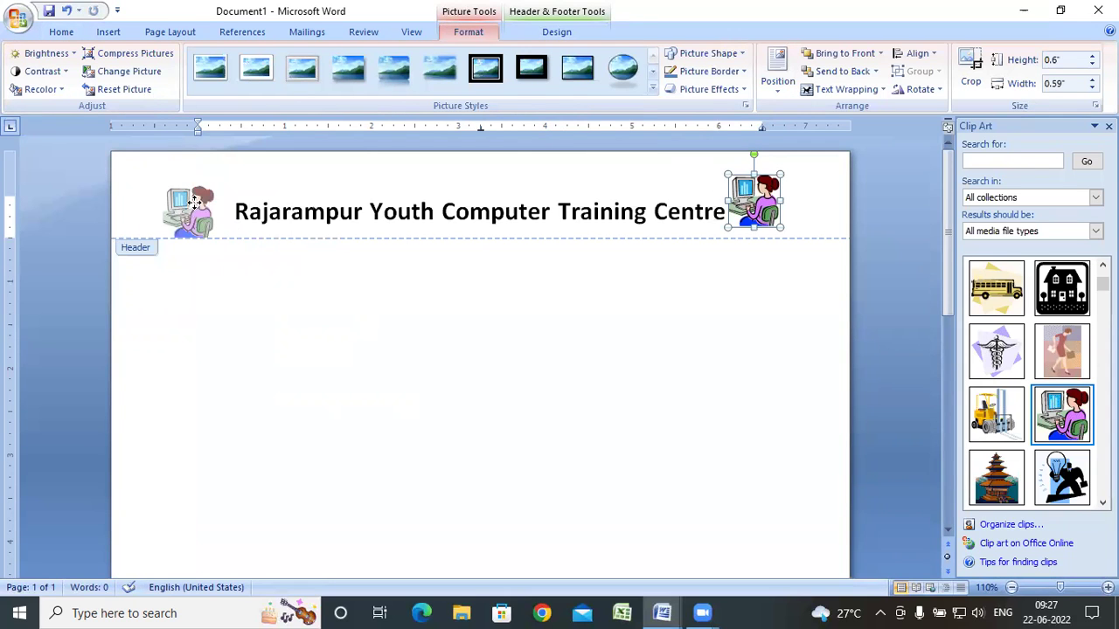
left_click(920, 90)
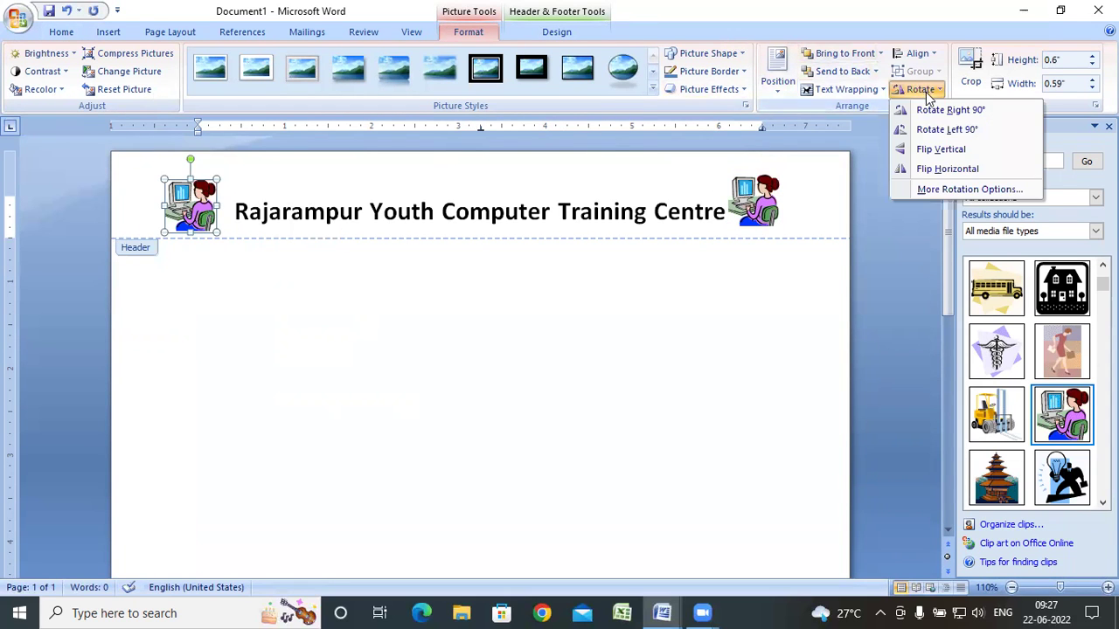
left_click(945, 169)
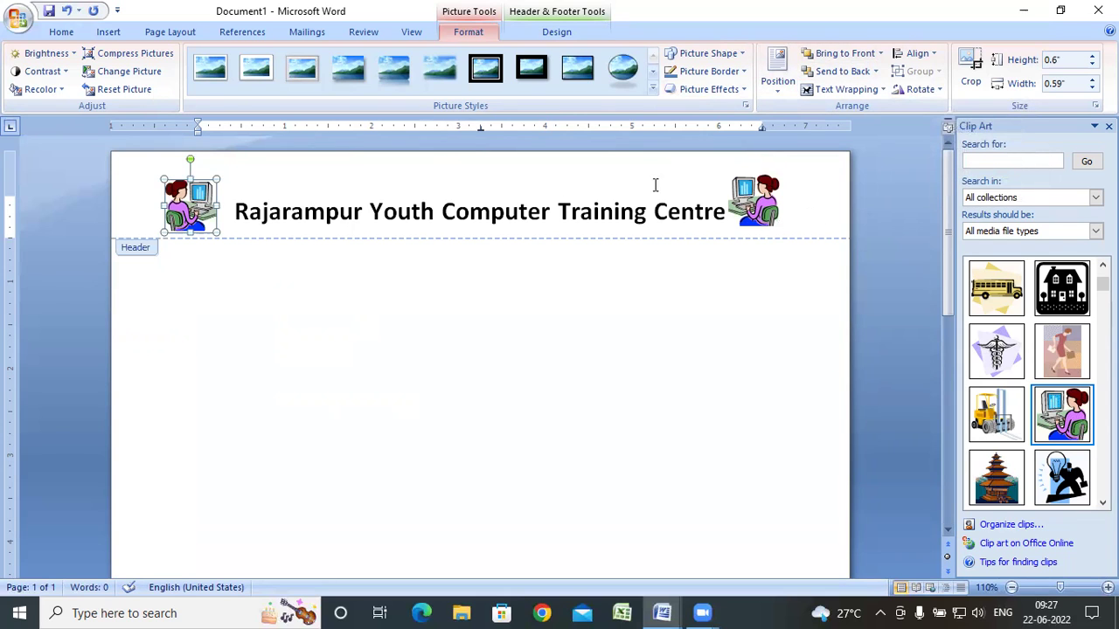
left_click(108, 32)
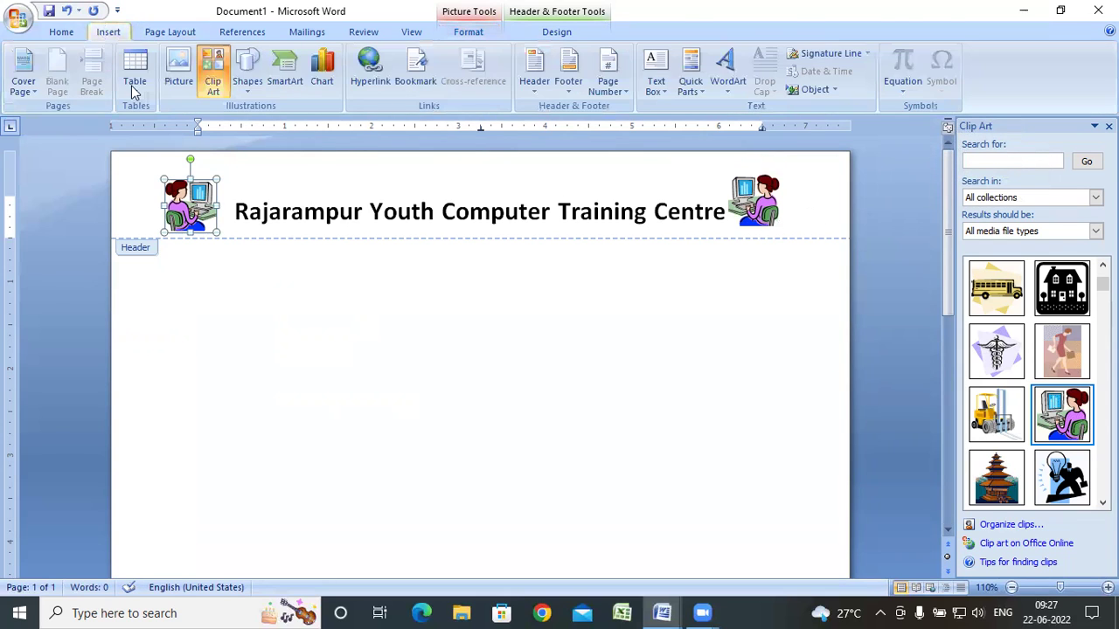
Step: Draw a straight line across the header beneath the title
left_click(247, 88)
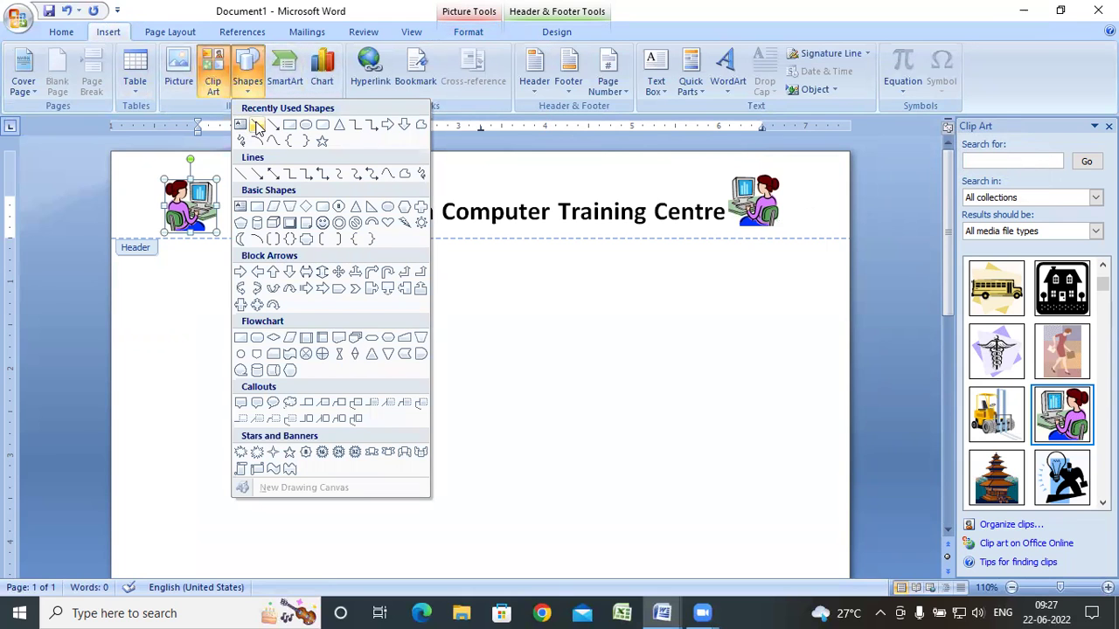
left_click(257, 126)
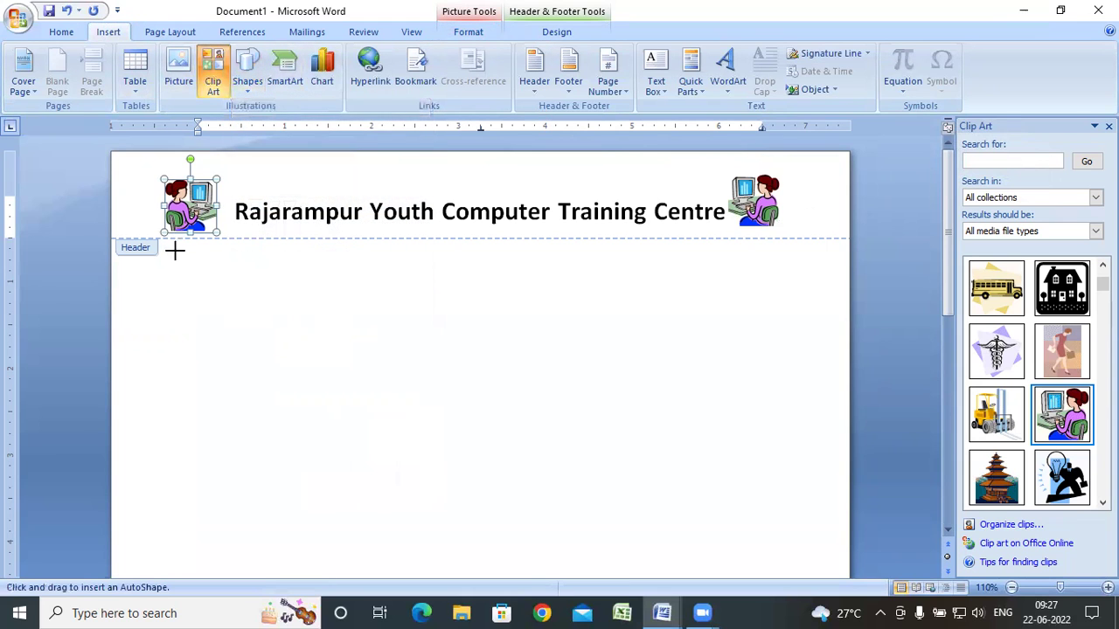
left_click(246, 94)
left_click(322, 127)
left_click_drag(137, 232, 837, 234)
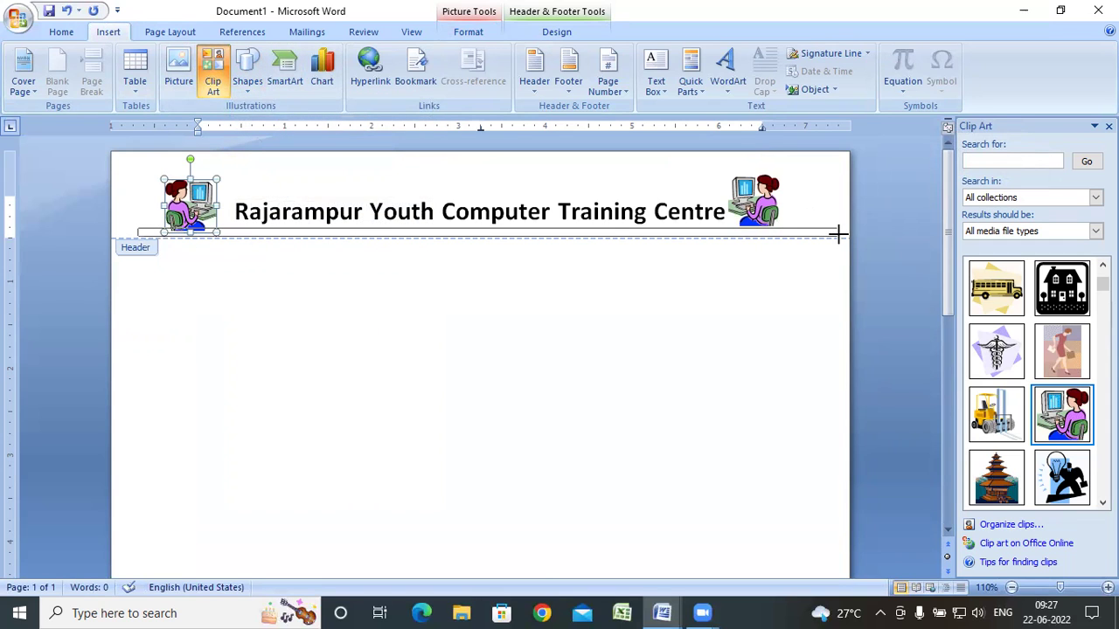
Step: Give the line a blue gradient shape style and extend the header area below it
left_click(483, 98)
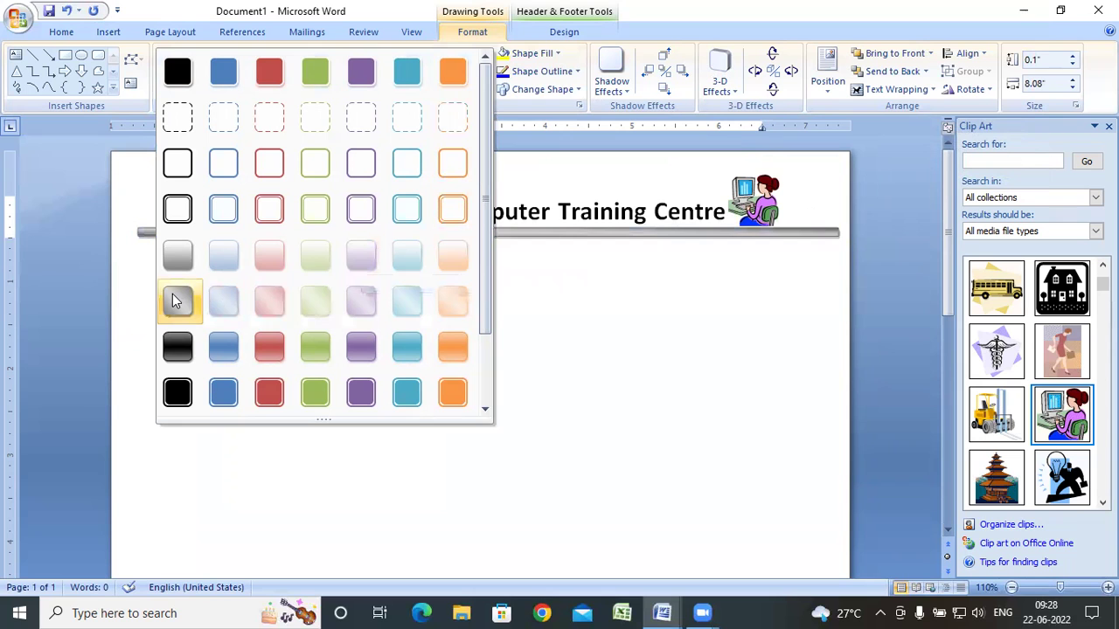
left_click(225, 347)
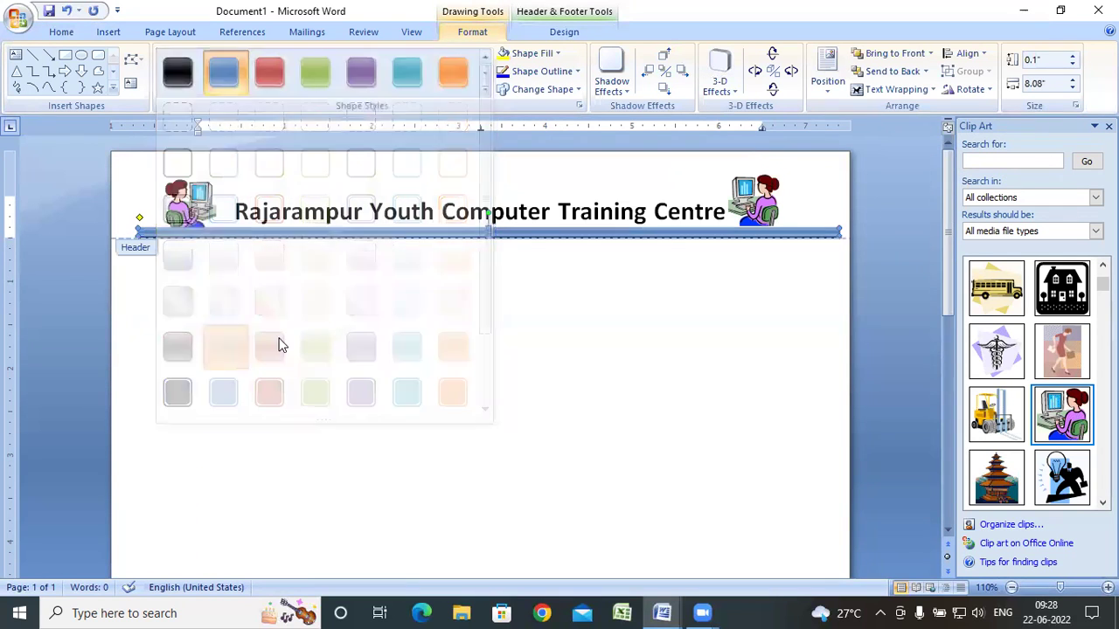
left_click(810, 210)
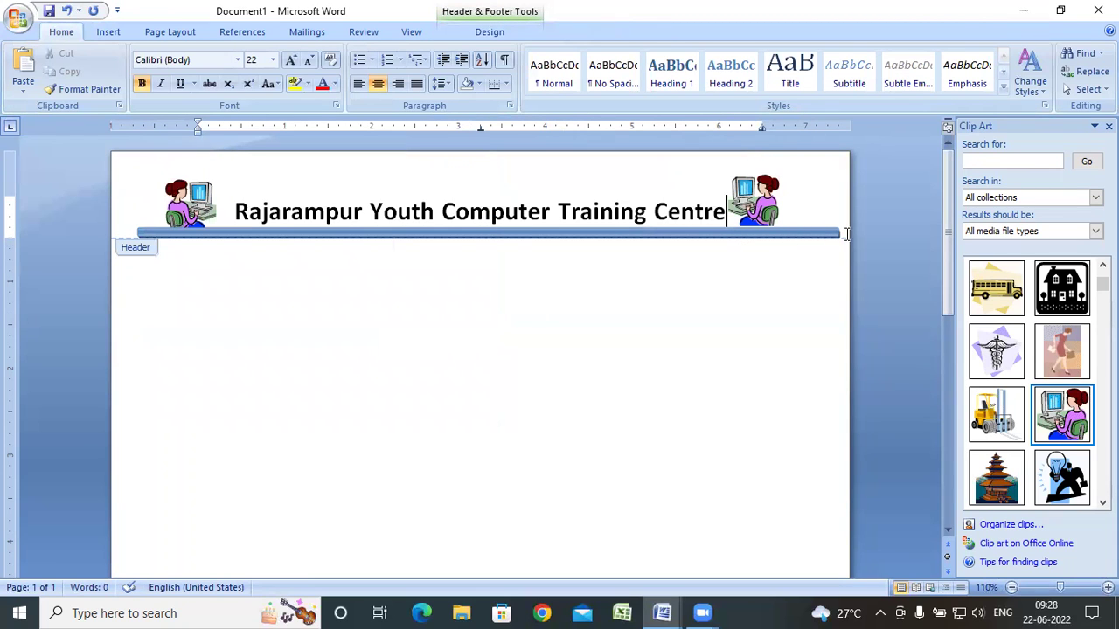
left_click_drag(8, 237, 9, 250)
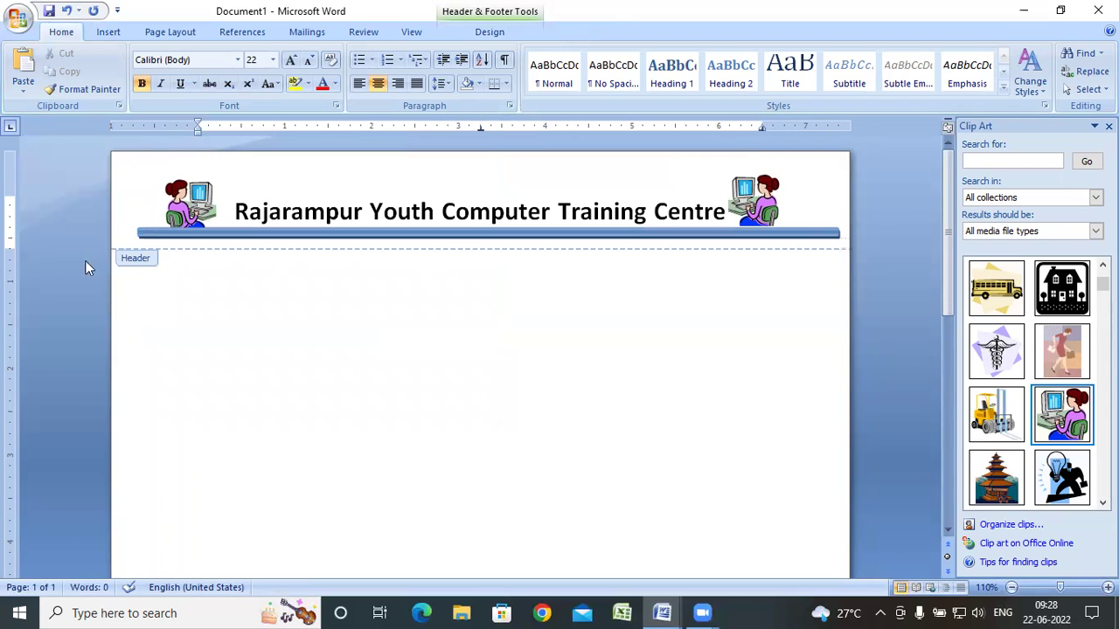
Step: Select the header title and turn on the Shadow effect in the Font dialog
left_click(245, 235)
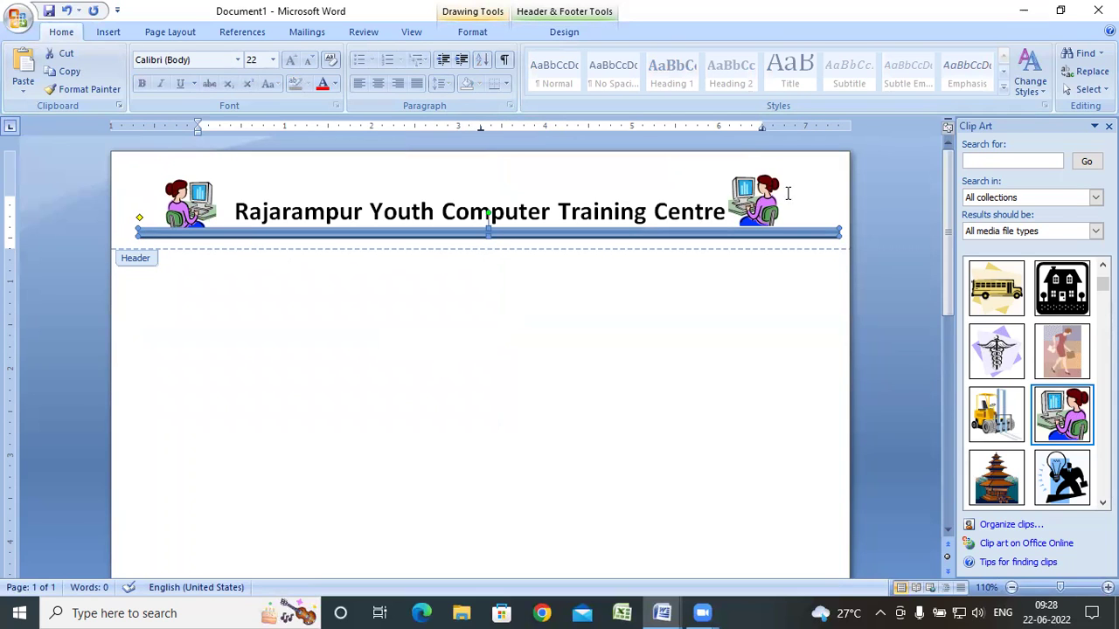
left_click_drag(731, 210, 231, 203)
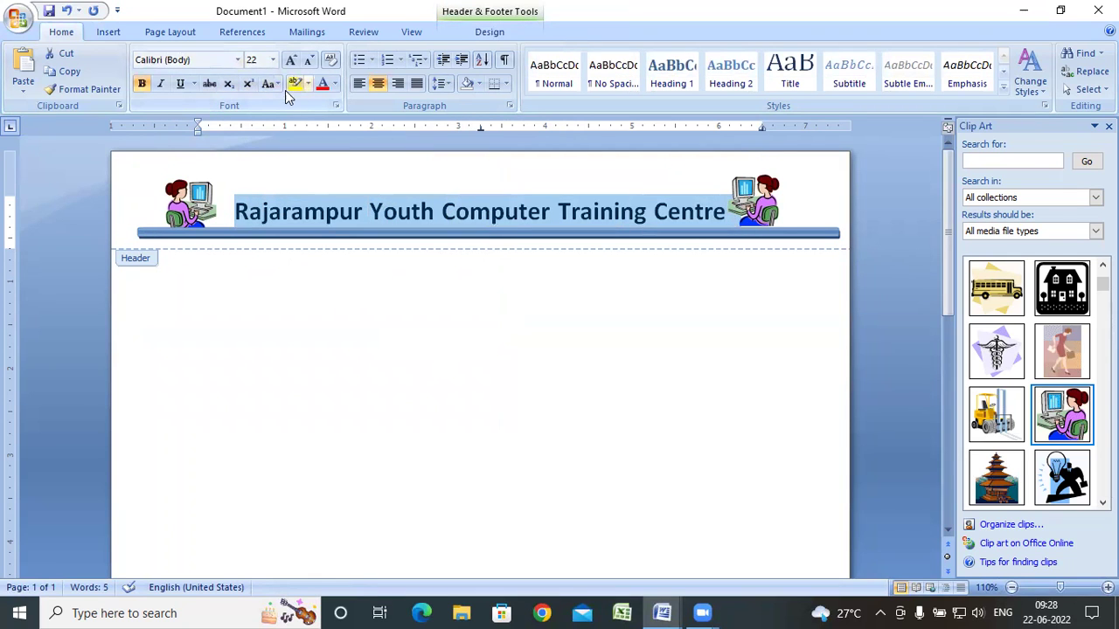
left_click(335, 107)
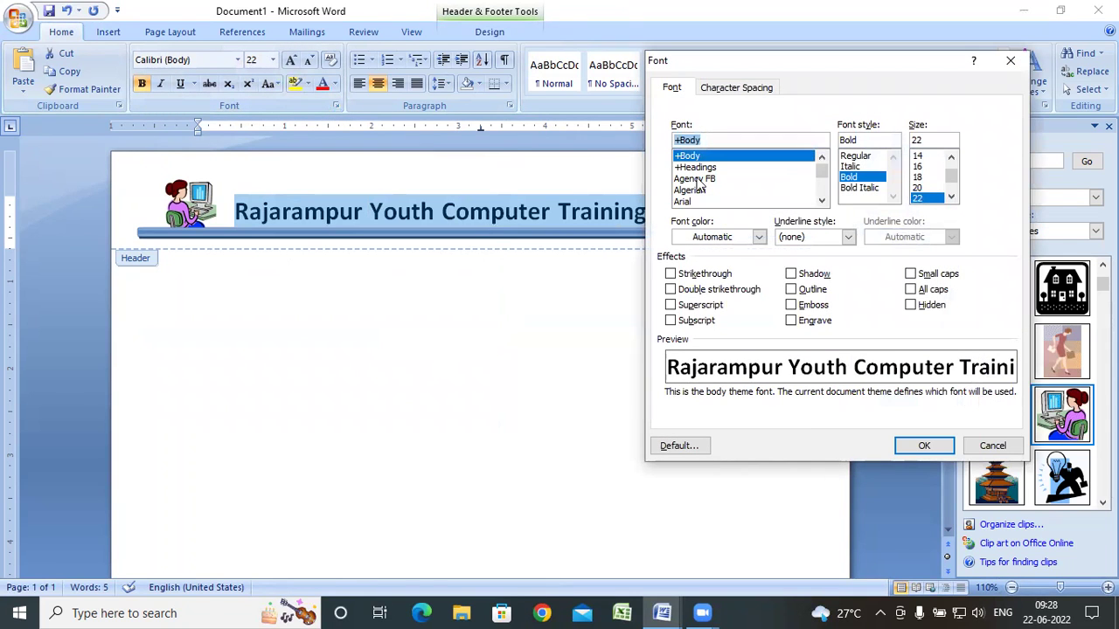
left_click(791, 275)
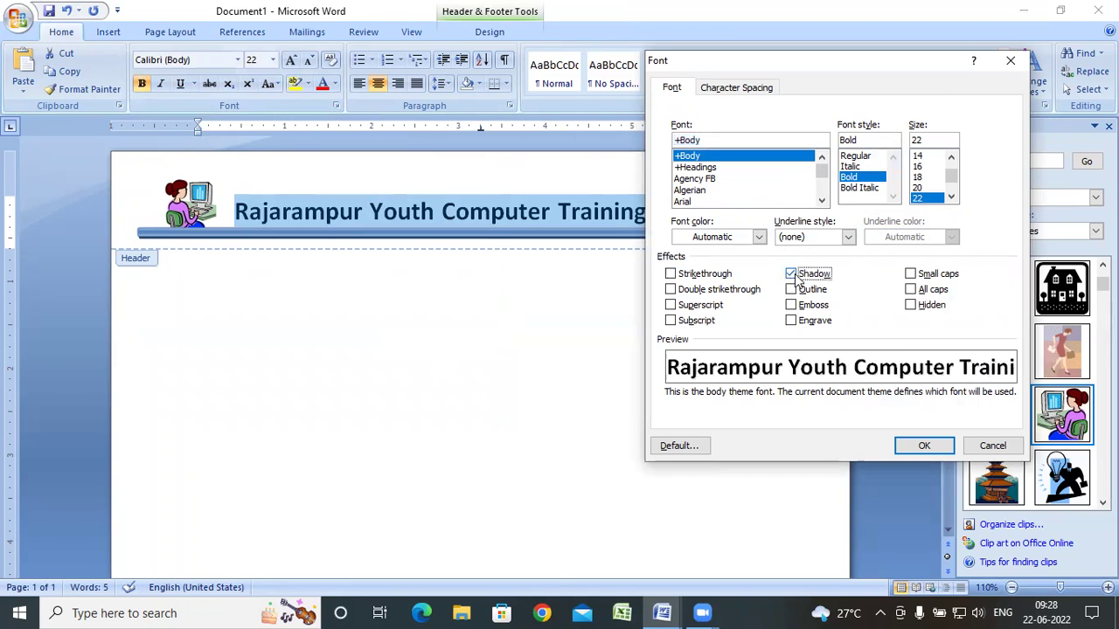
left_click(924, 446)
left_click(522, 220)
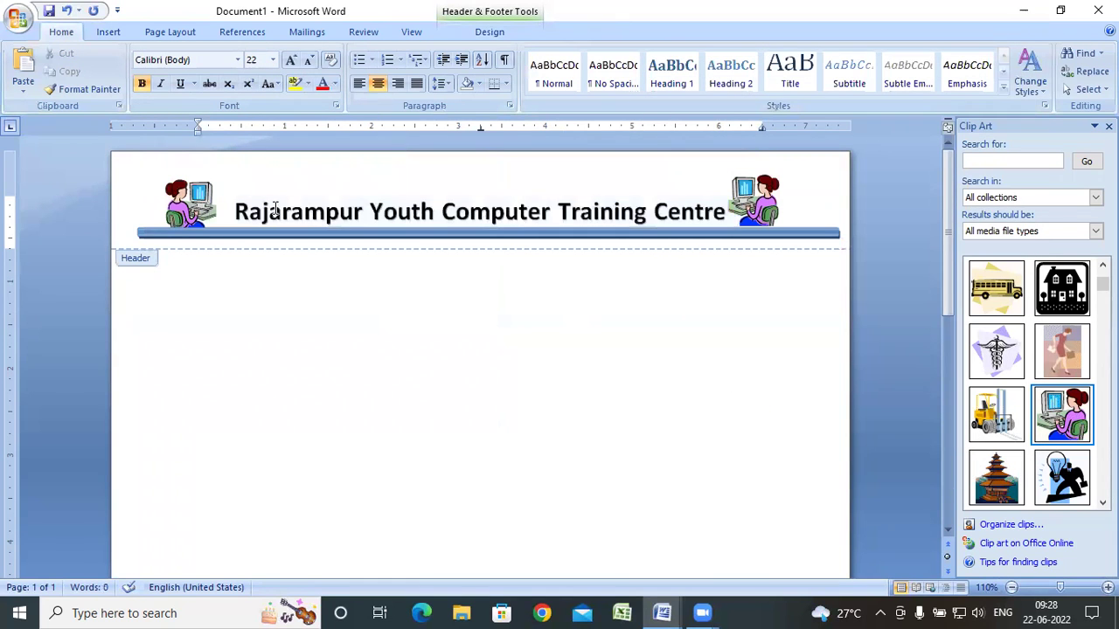
Step: Inspect the finished decorated header, then close Header and Footer editing
scroll(549, 268, "up", 4, "ctrl")
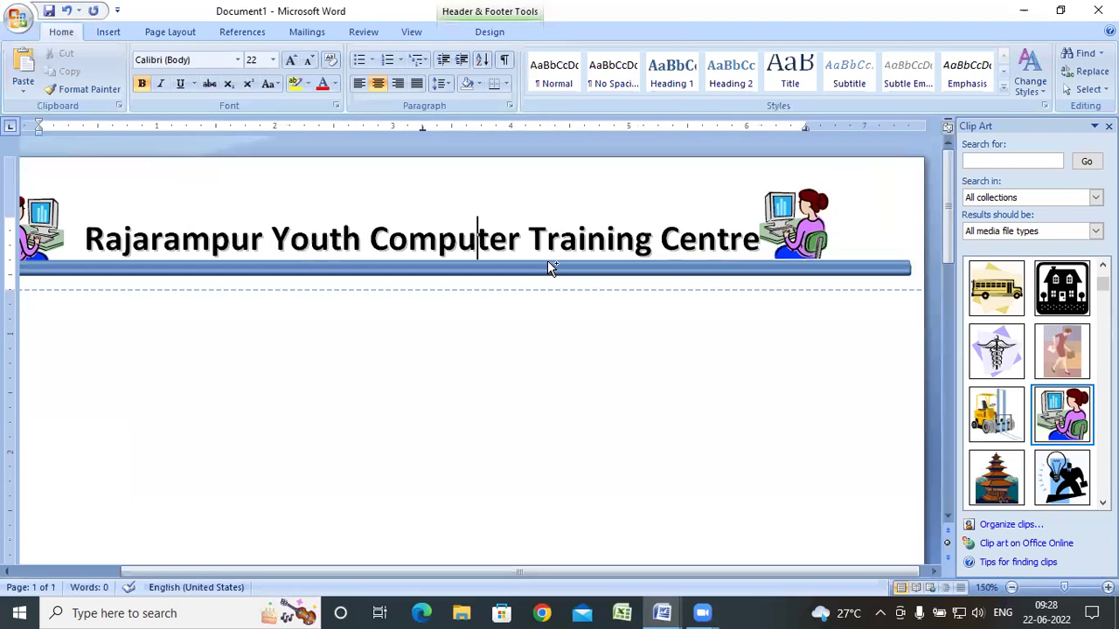
scroll(549, 268, "up", 4, "ctrl")
scroll(548, 265, "up", 1, "ctrl")
scroll(549, 263, "up", 2, "ctrl")
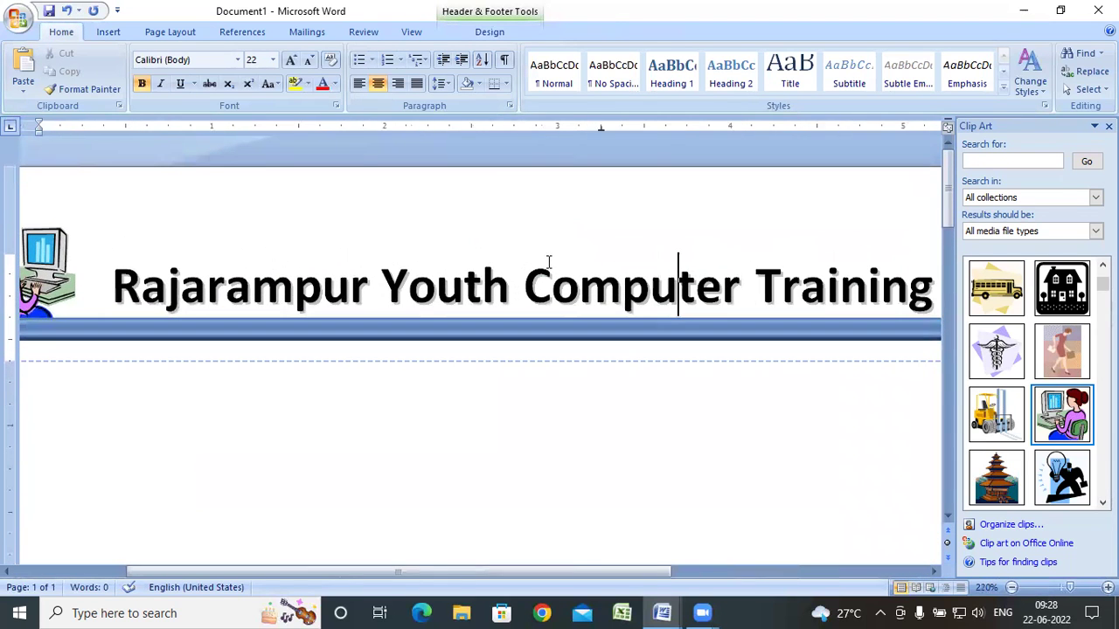
scroll(549, 262, "up", 1, "ctrl")
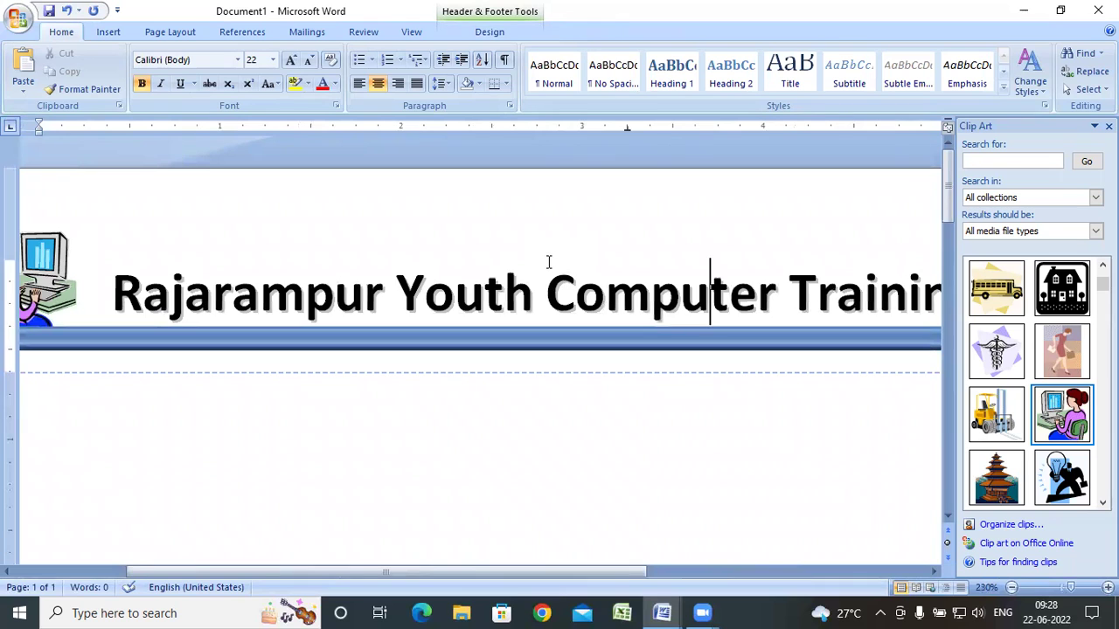
scroll(547, 262, "down", 2, "ctrl")
scroll(545, 263, "down", 2, "ctrl")
scroll(543, 264, "down", 1, "ctrl")
scroll(544, 265, "down", 1, "ctrl")
scroll(544, 266, "down", 4, "ctrl")
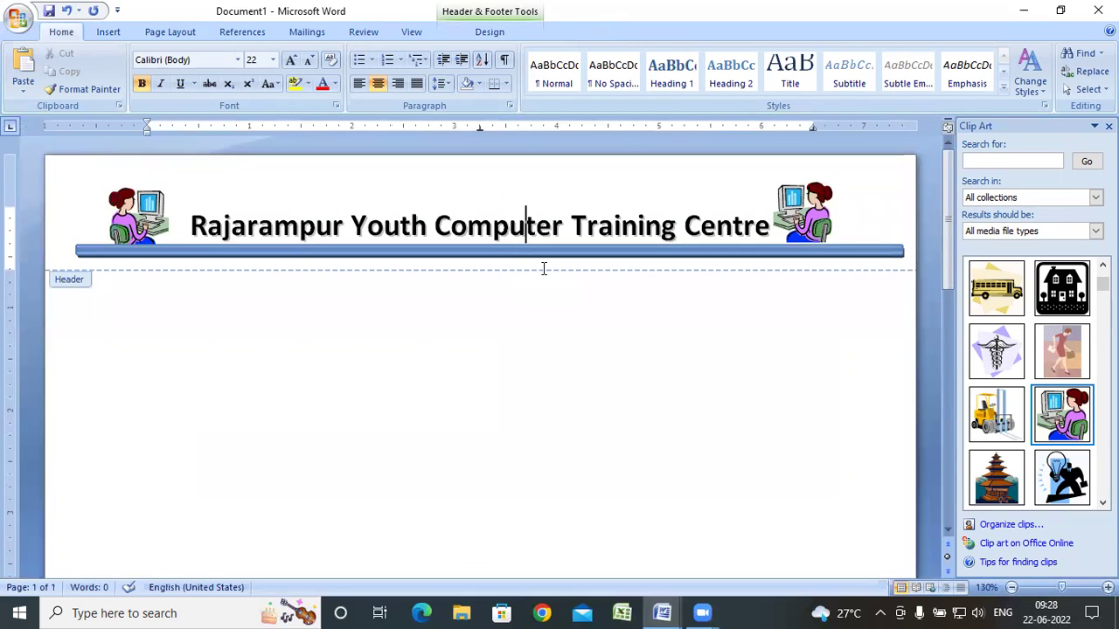
left_click(550, 229)
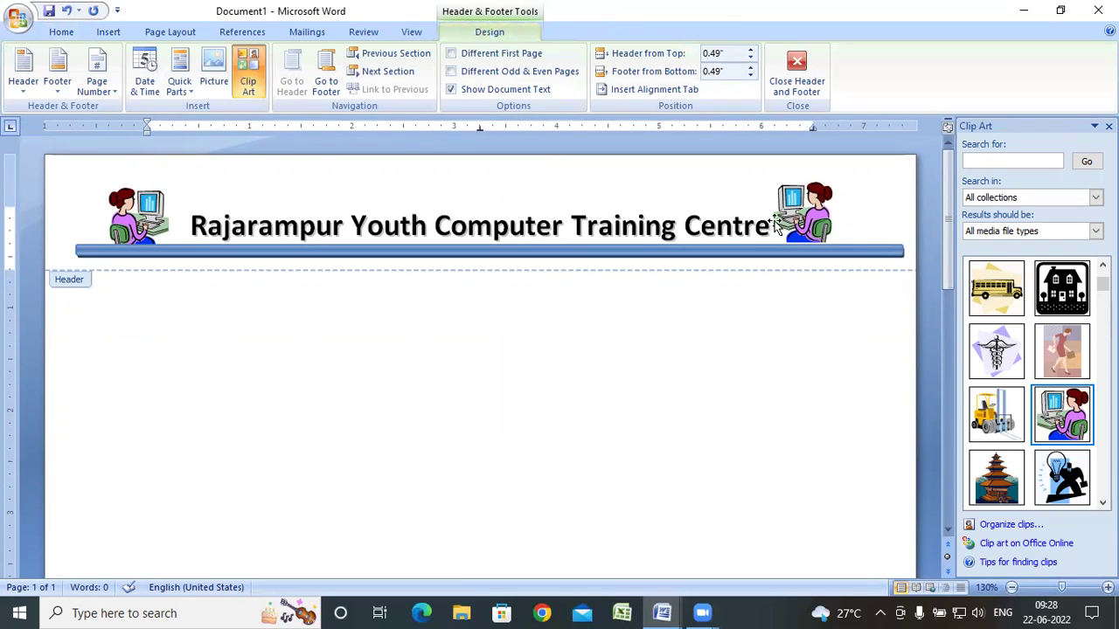
left_click(797, 85)
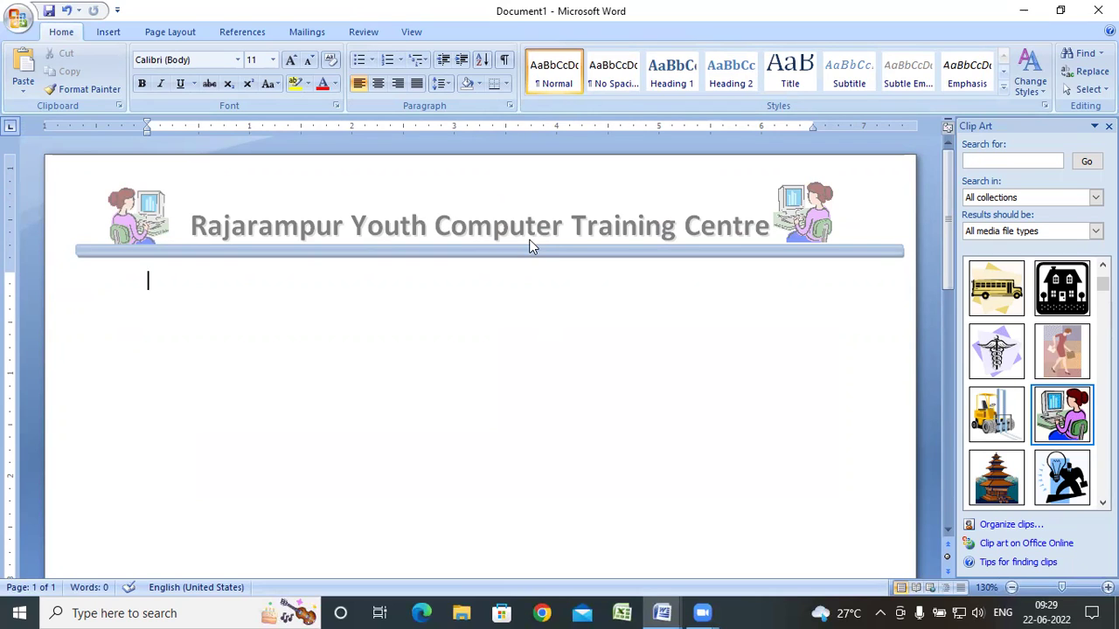
Step: Reopen the header for editing from the Insert tab's Header menu
left_click(107, 32)
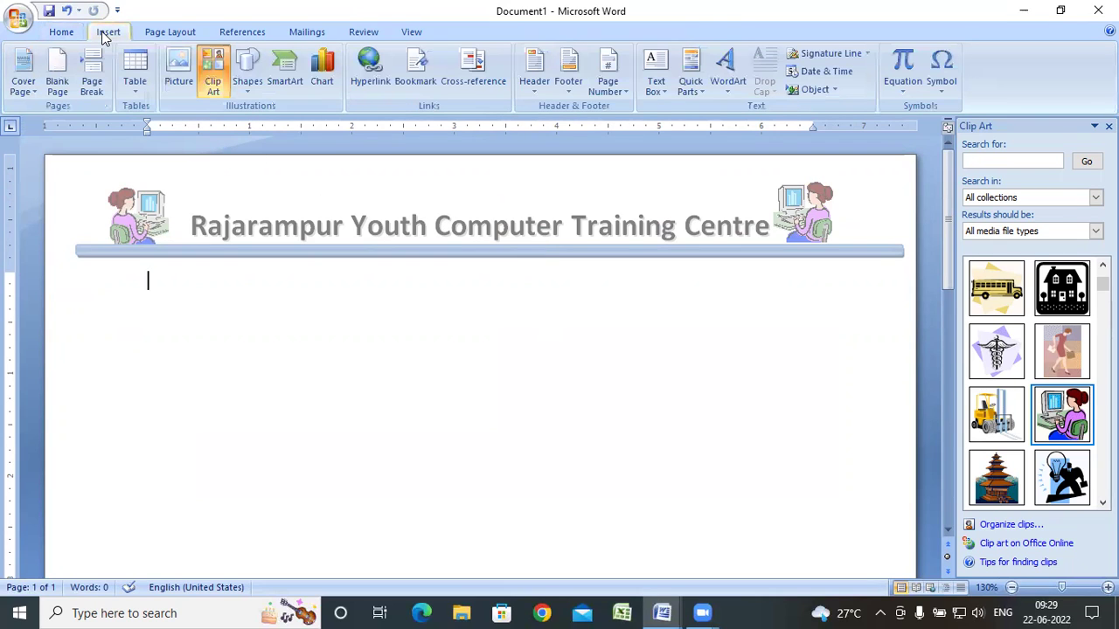
left_click(533, 81)
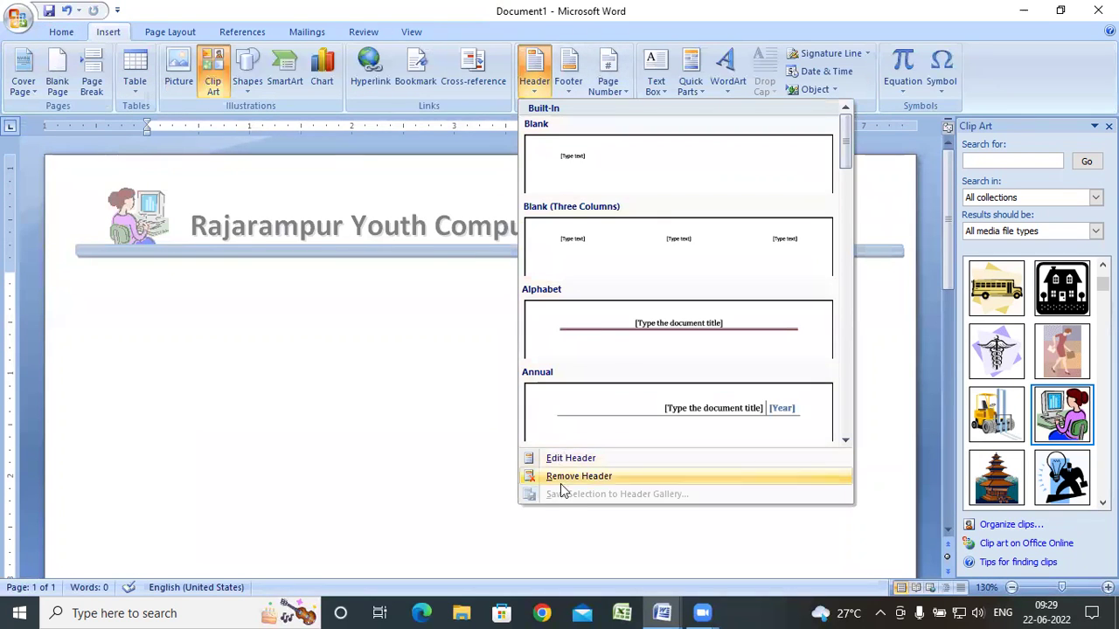
left_click(299, 173)
double_click(324, 218)
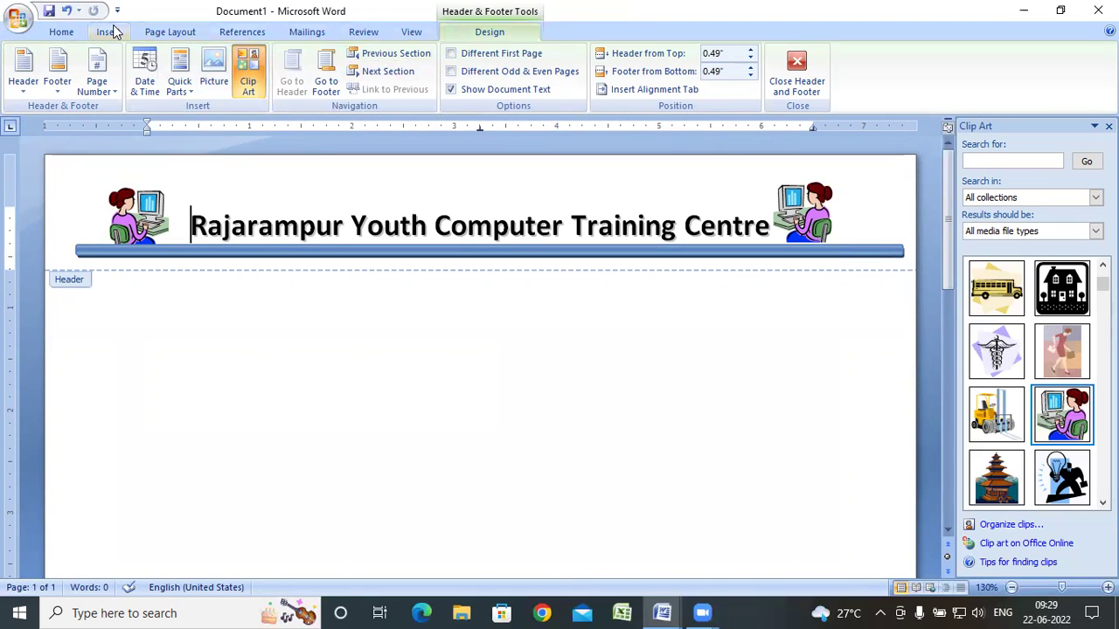
Step: Select the entire Rajarampur Youth Computer Training Centre line and open the Header gallery
left_click(29, 96)
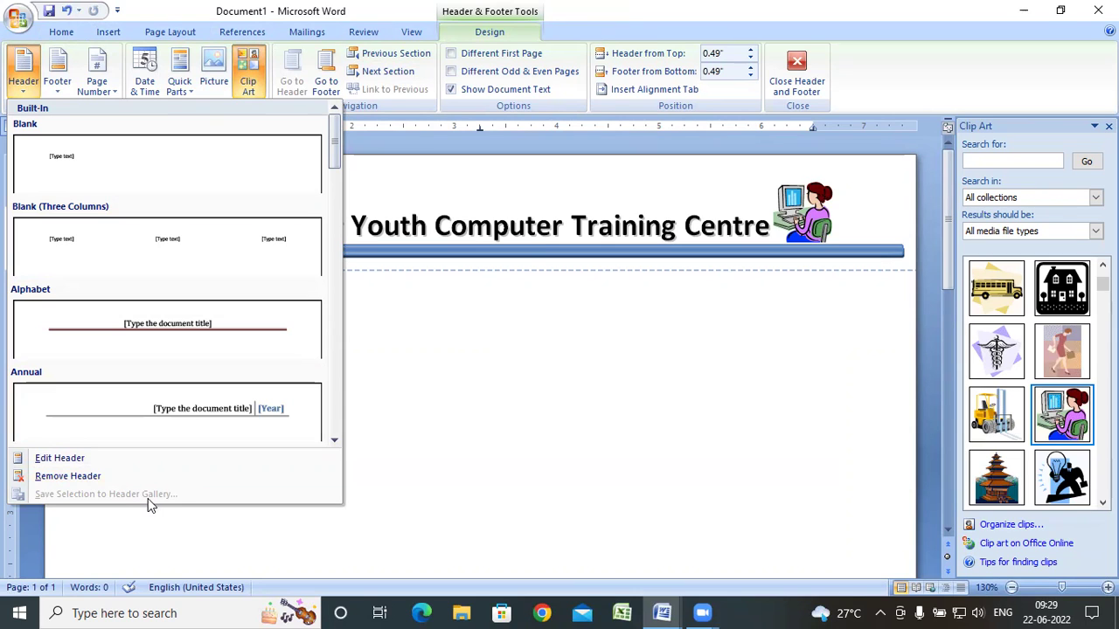
left_click(544, 229)
triple_click(544, 229)
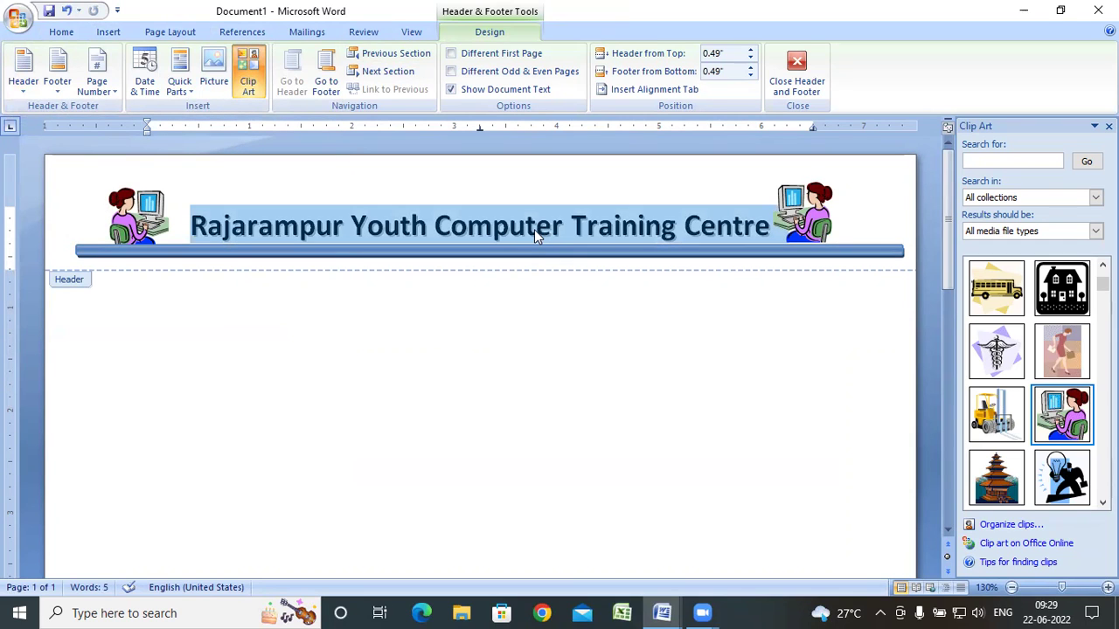
left_click(23, 87)
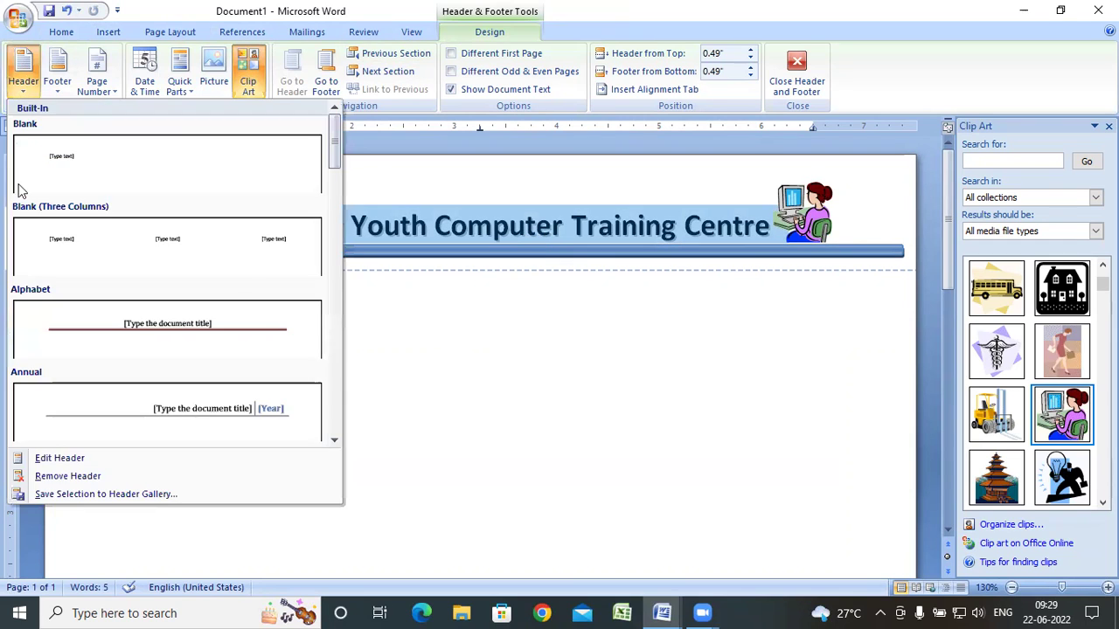
Step: Save the banner header to the Headers gallery as RYCTC and close header editing
left_click(137, 495)
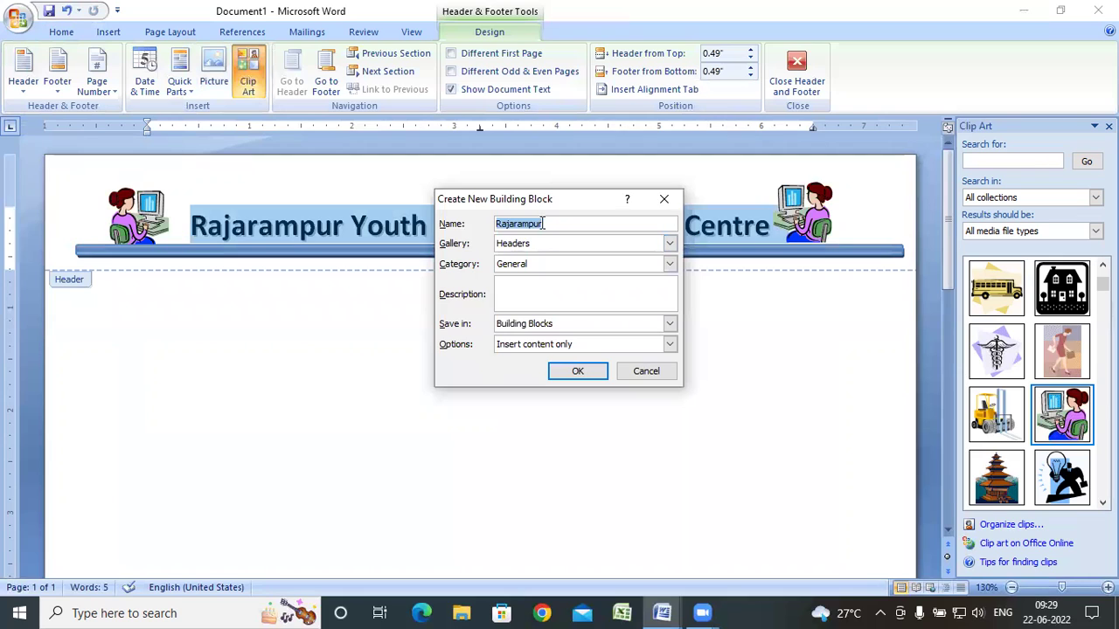
left_click_drag(552, 223, 488, 226)
type("RYCTC")
left_click(577, 372)
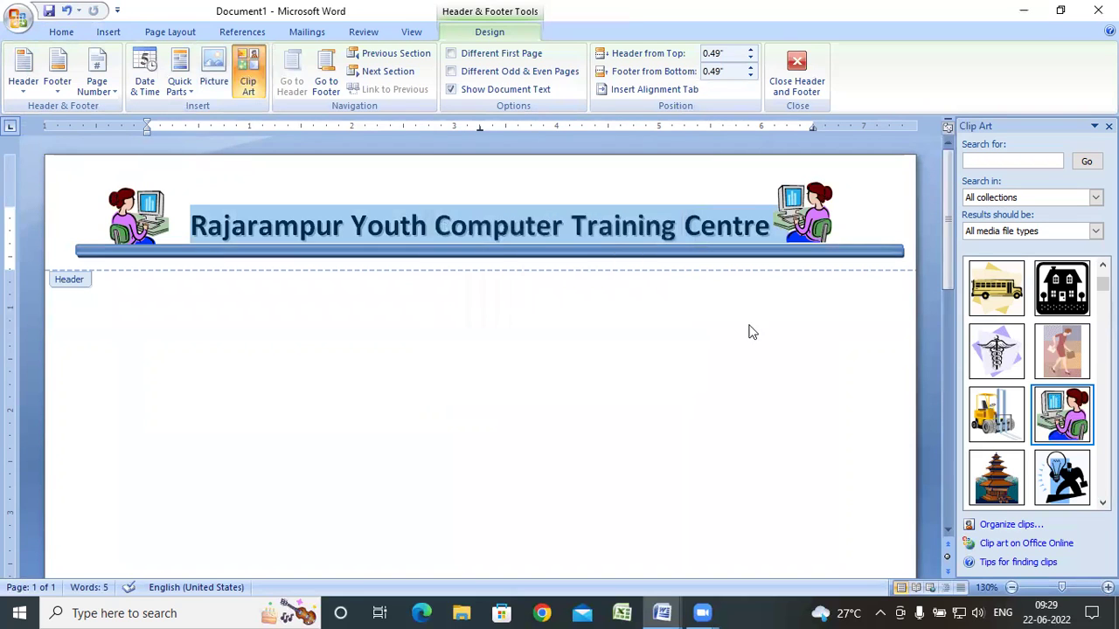
left_click(814, 85)
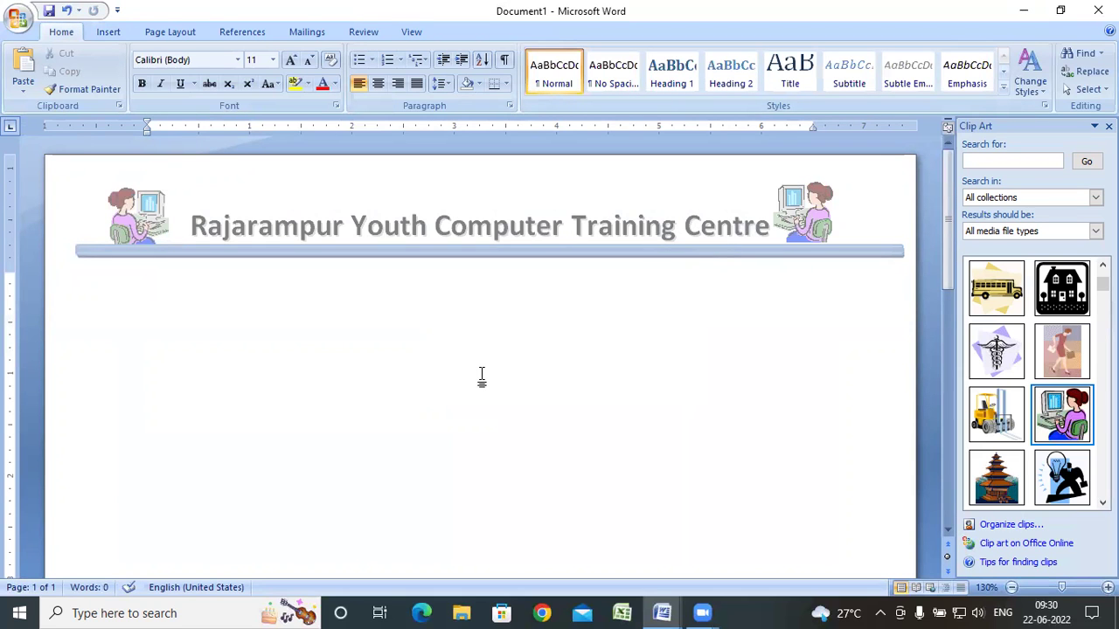
Step: In a new blank document, insert the saved RYCTC header from the gallery's General section
key("ctrl+n")
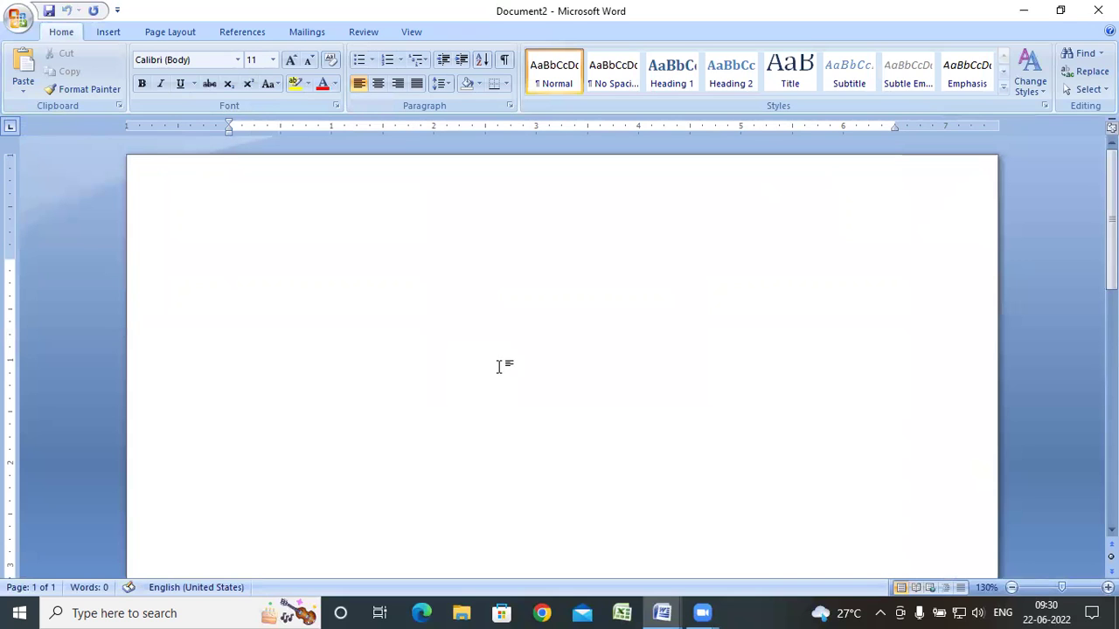
left_click(105, 34)
left_click(534, 90)
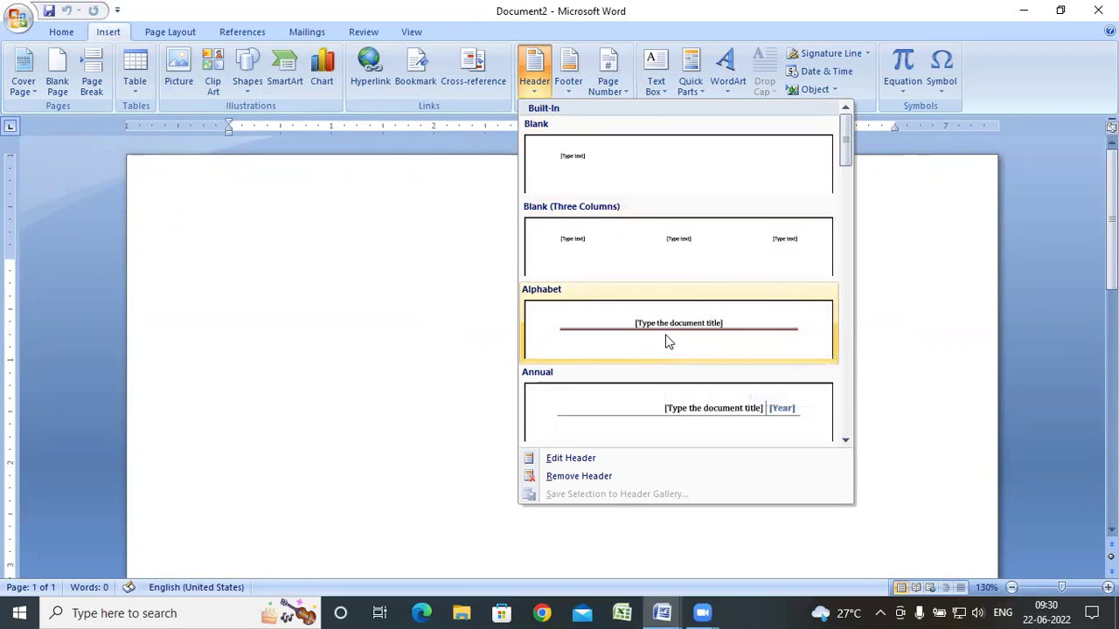
left_click_drag(844, 148, 847, 431)
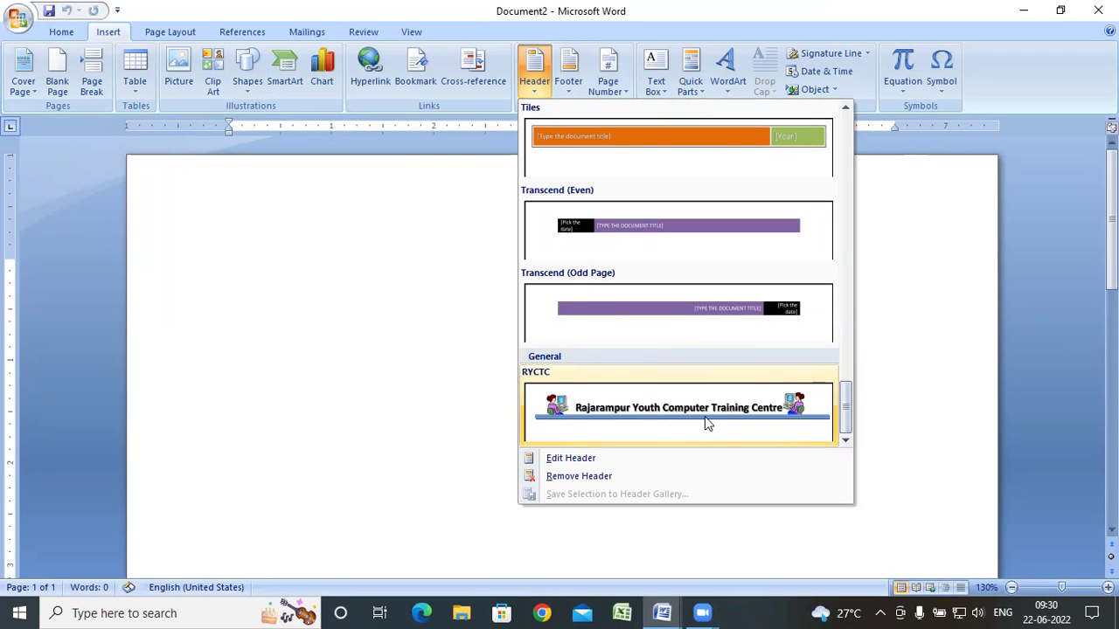
left_click(705, 418)
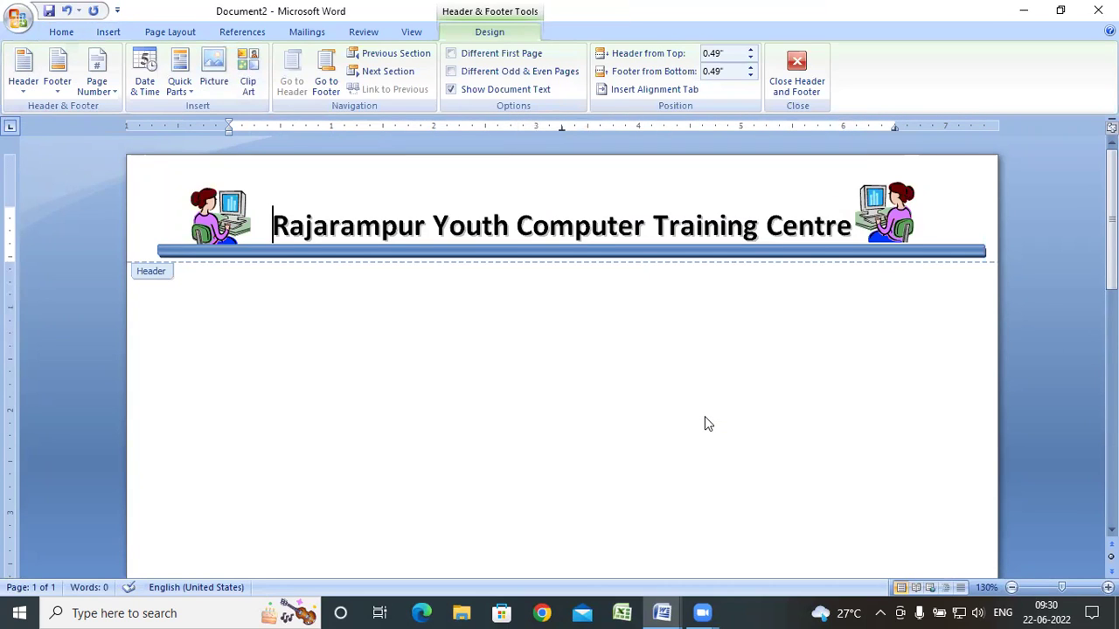
left_click(806, 94)
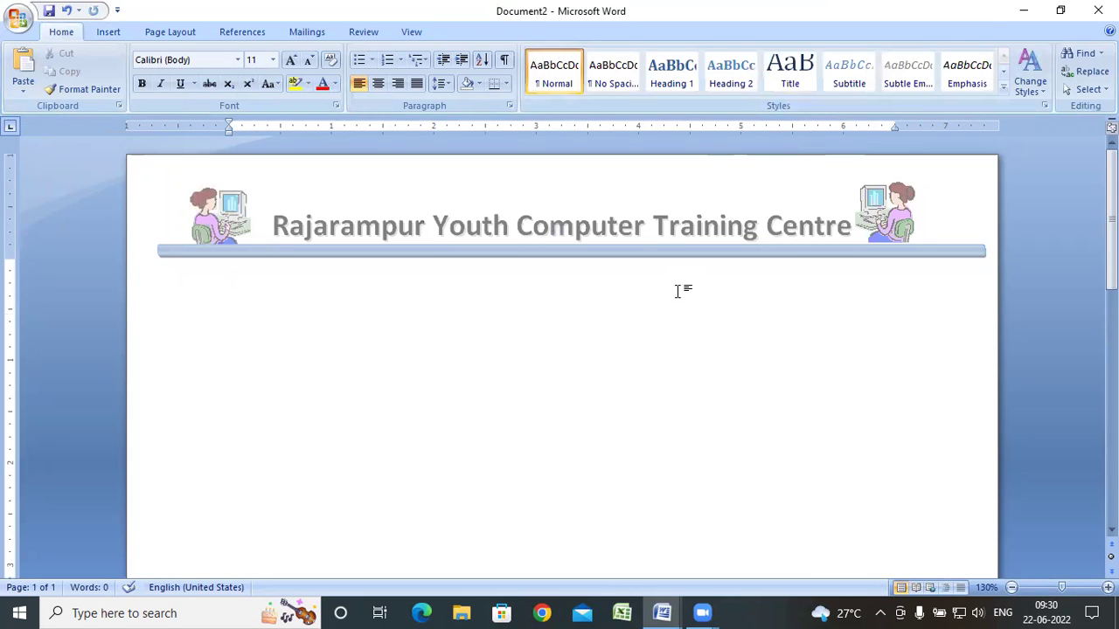
Step: Open a blank Document3 and glance at Quick Parts, then reopen Document2's header for editing
key("ctrl+n")
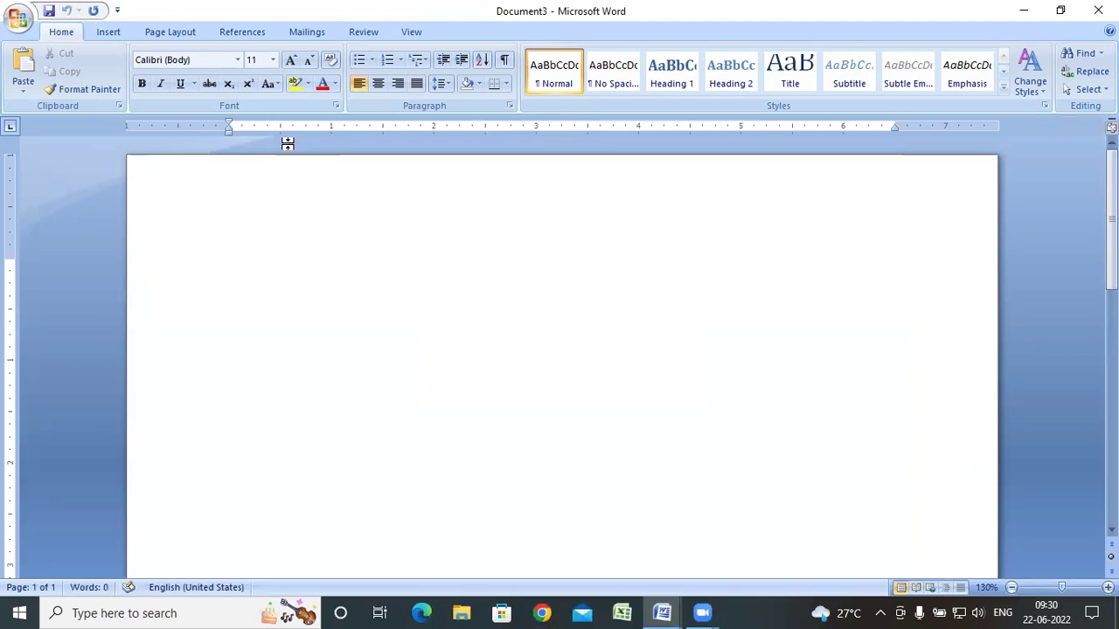
left_click(114, 34)
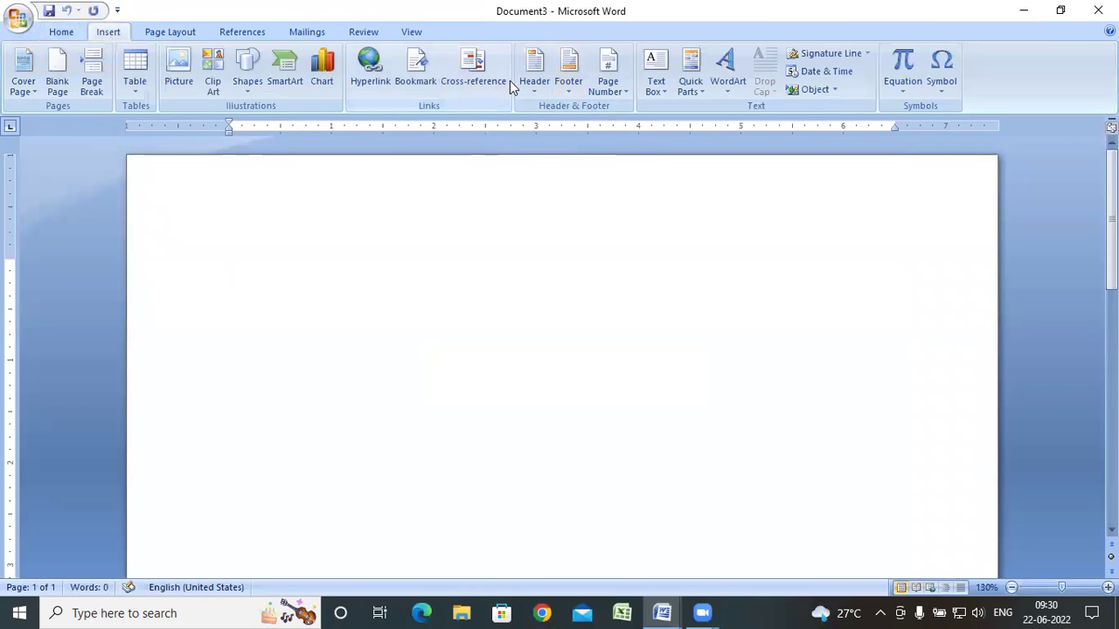
left_click(699, 92)
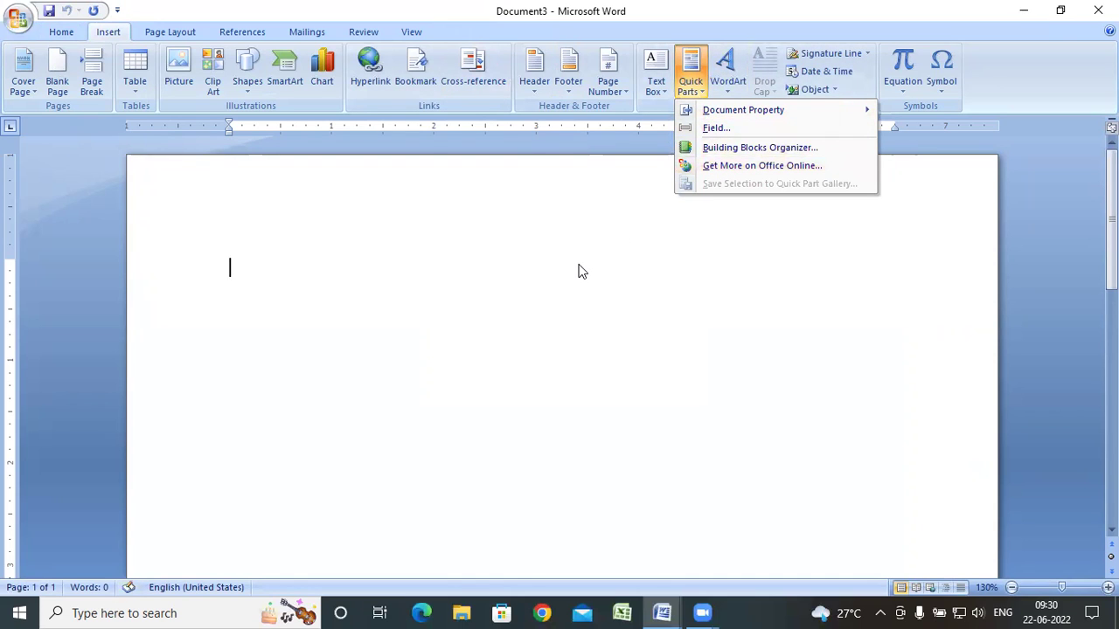
left_click(545, 260)
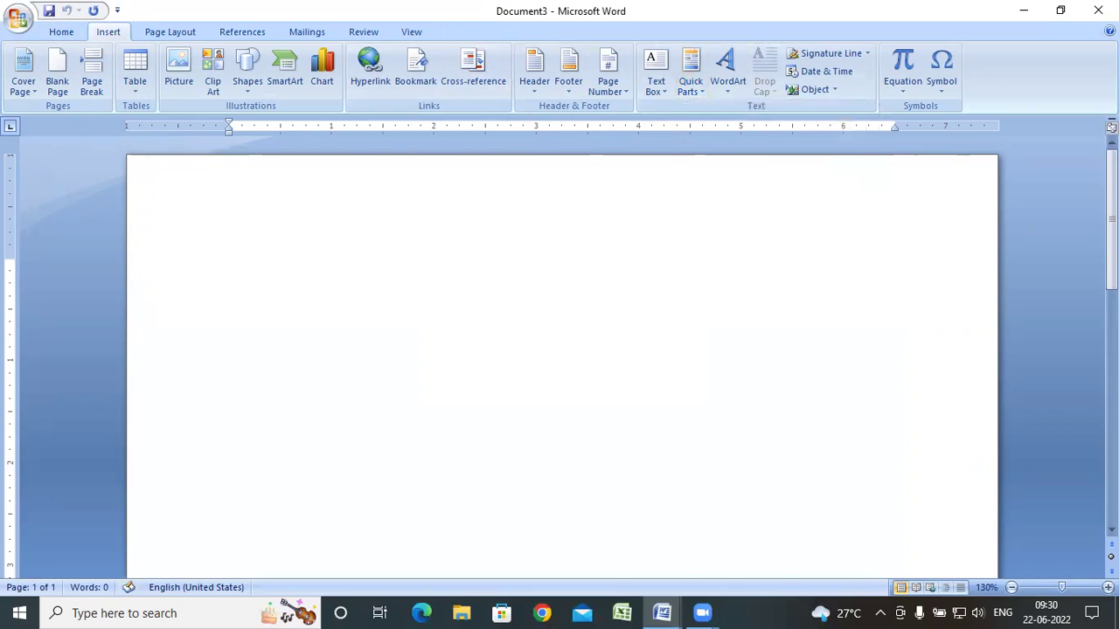
double_click(557, 234)
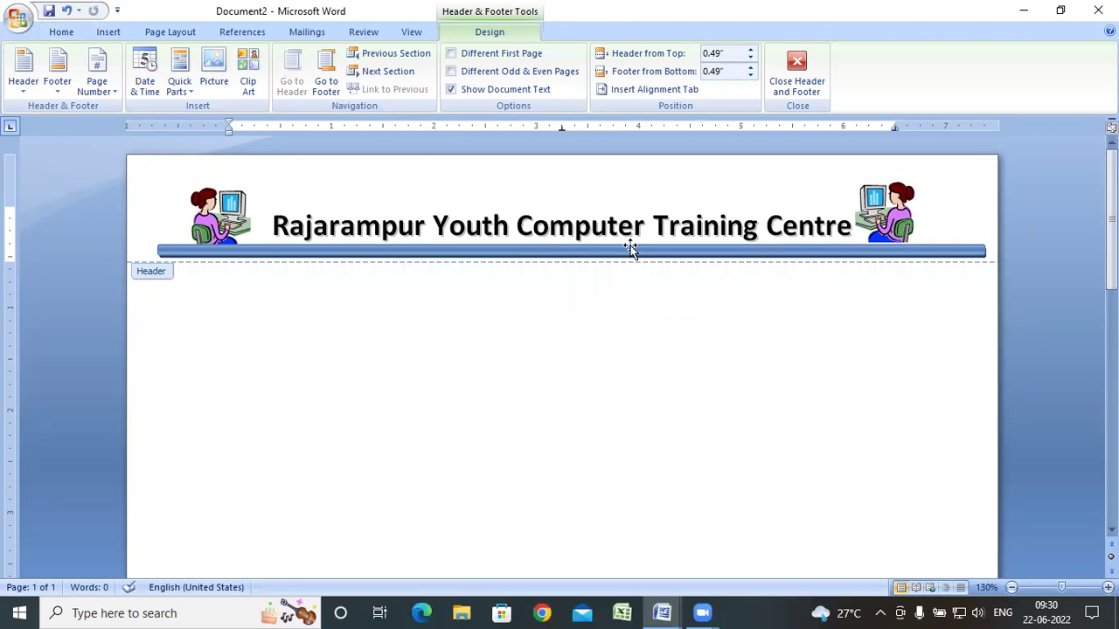
Step: Colour the header line 'Rajarampur Youth Computer Training Centre' dark blue and reselect it
left_click_drag(274, 225, 817, 226)
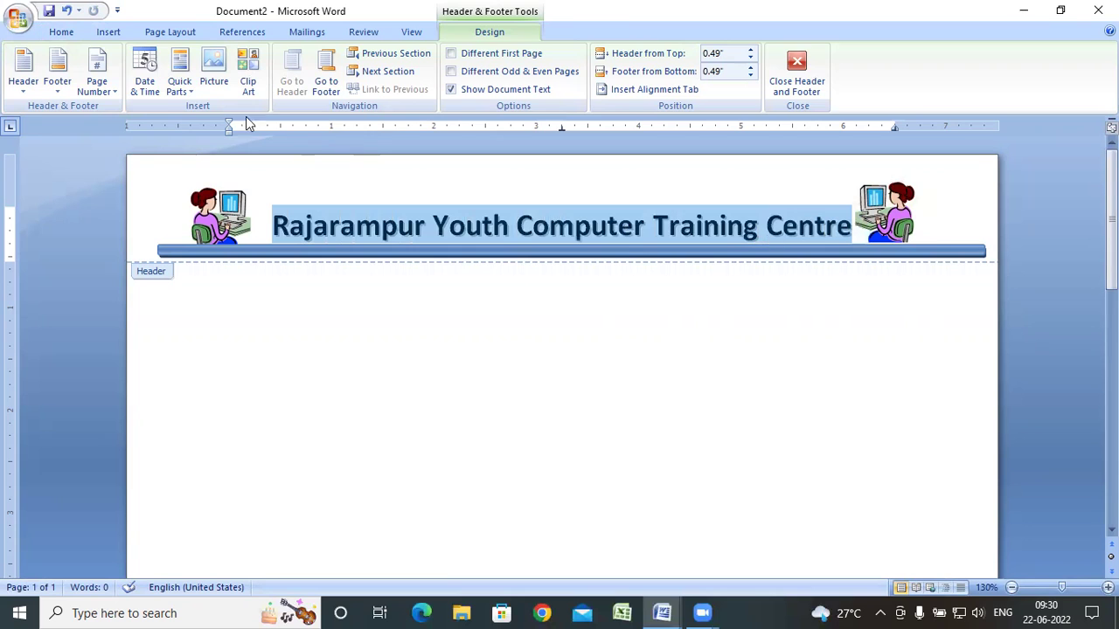
left_click(70, 32)
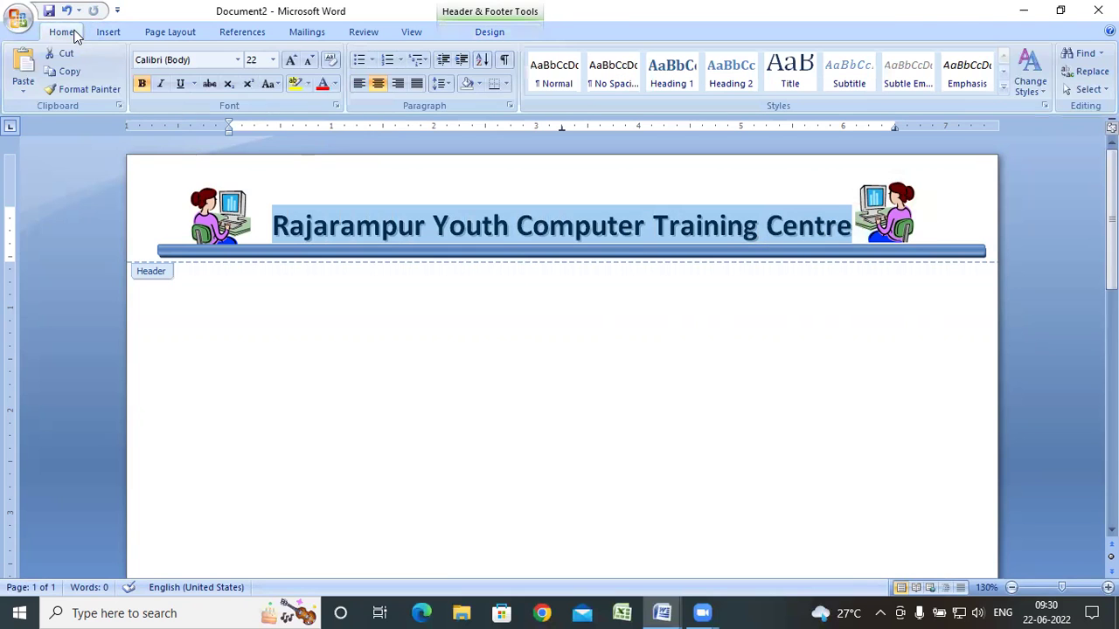
left_click(335, 84)
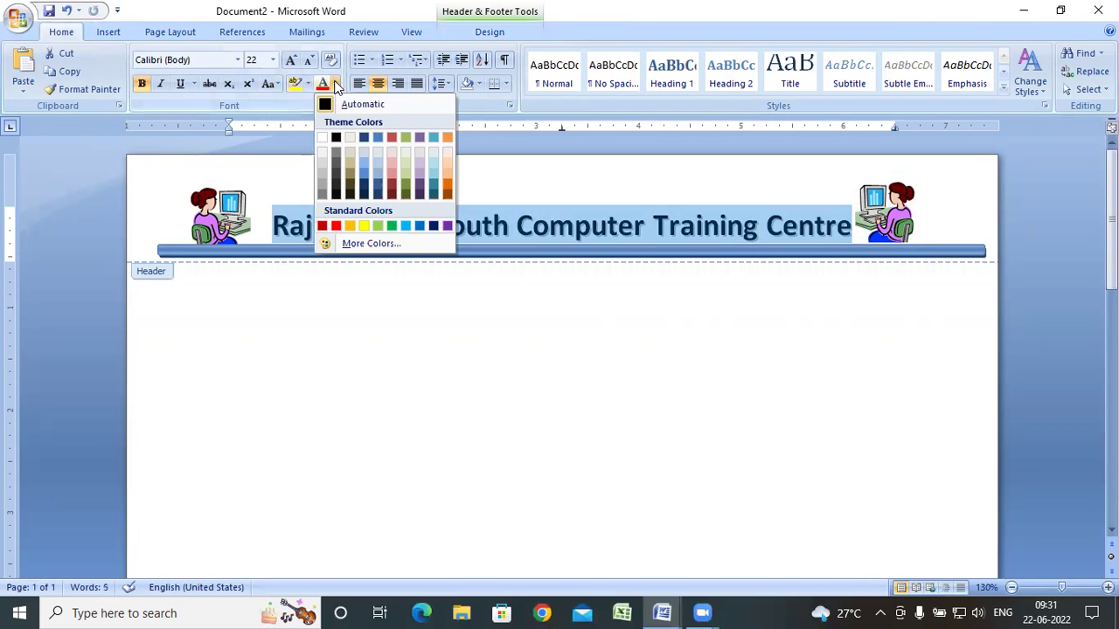
left_click(429, 228)
left_click(652, 225)
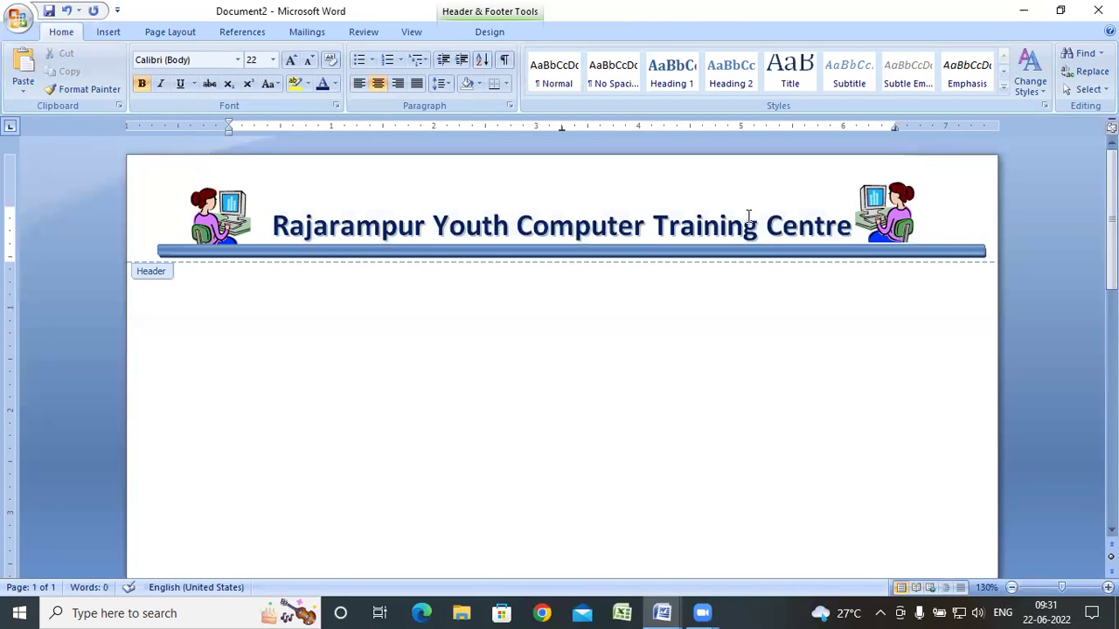
triple_click(683, 216)
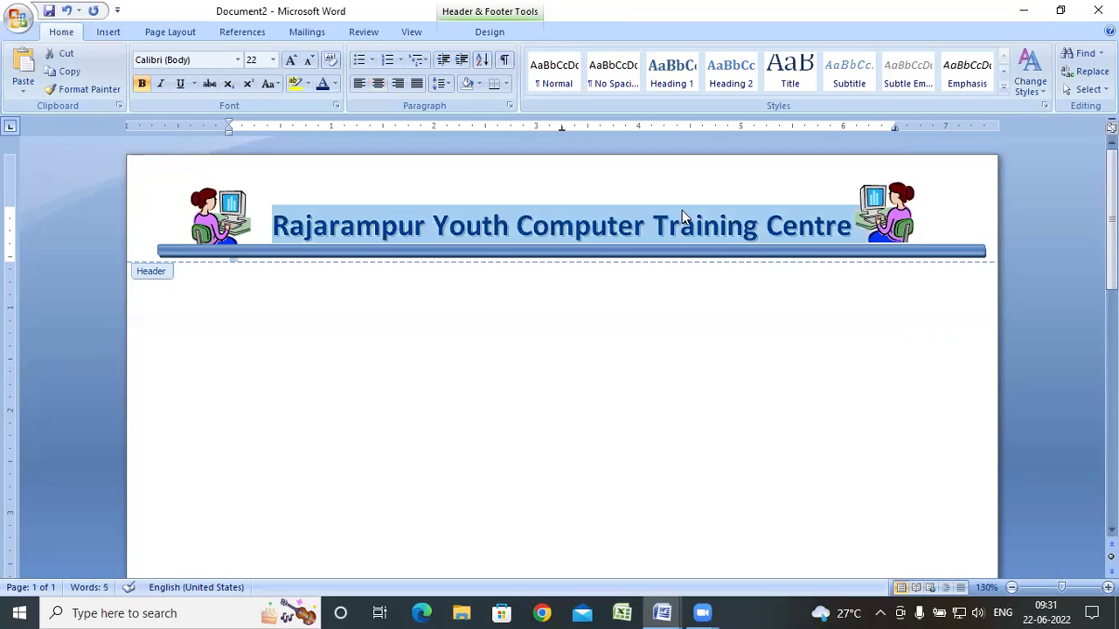
Step: Save the selected dark-blue header as a building block named YCTC in the Footers gallery
left_click(109, 33)
left_click(702, 90)
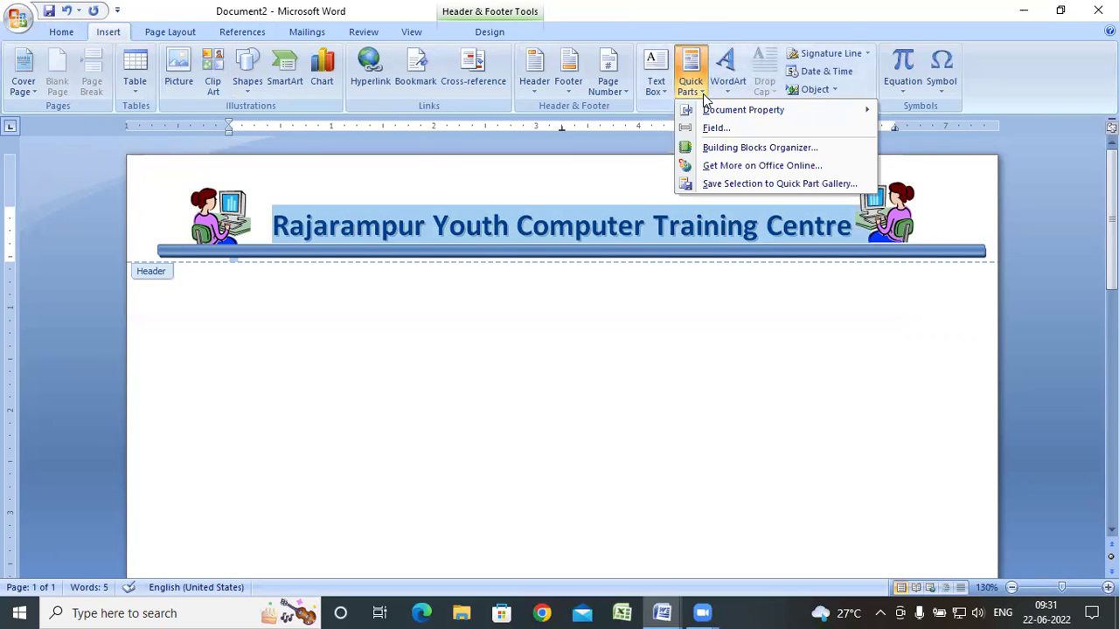
left_click(791, 185)
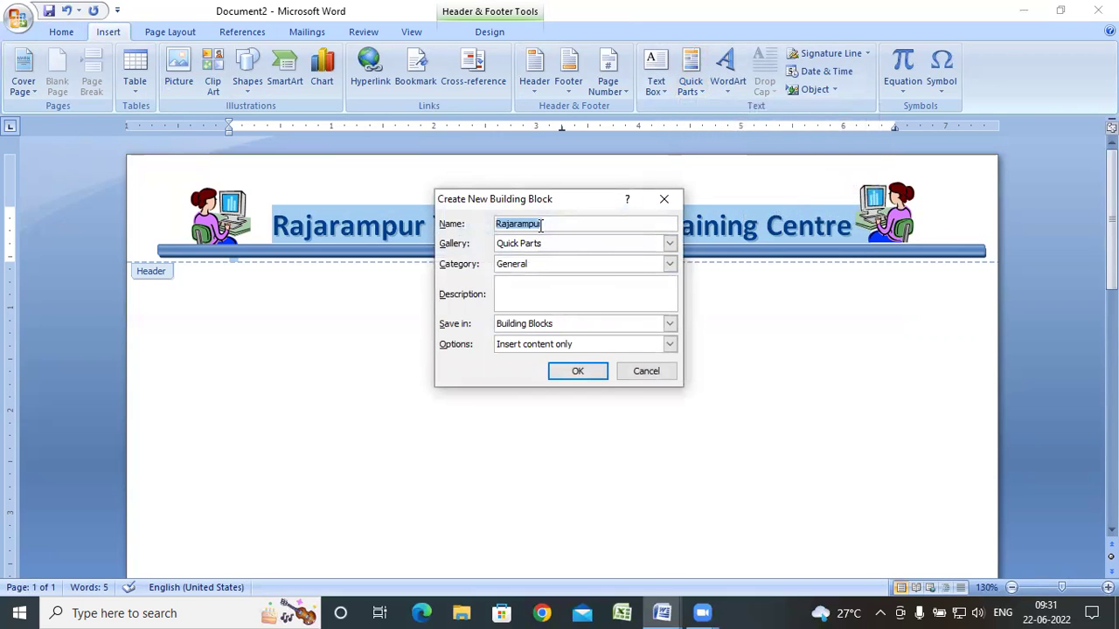
key("BackSpace")
type("i")
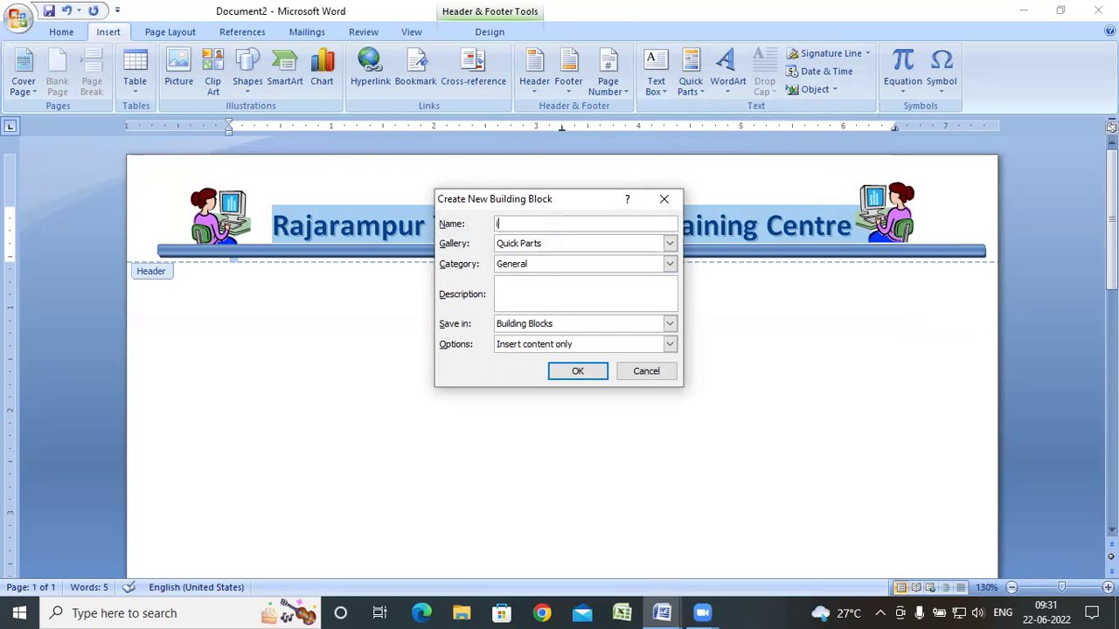
key("BackSpace")
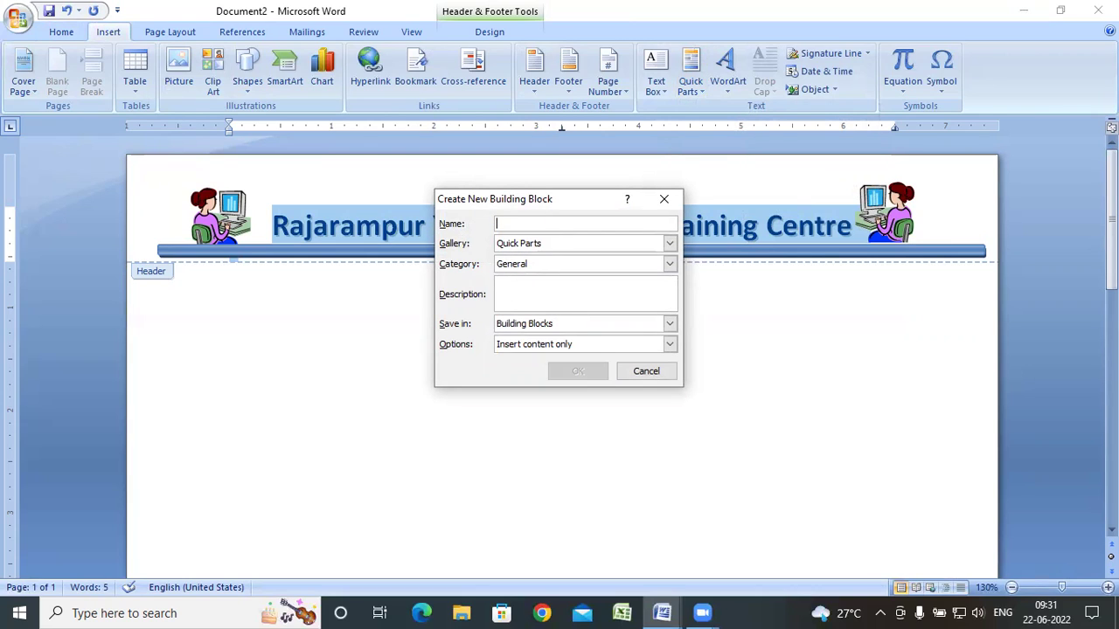
type("YCTC")
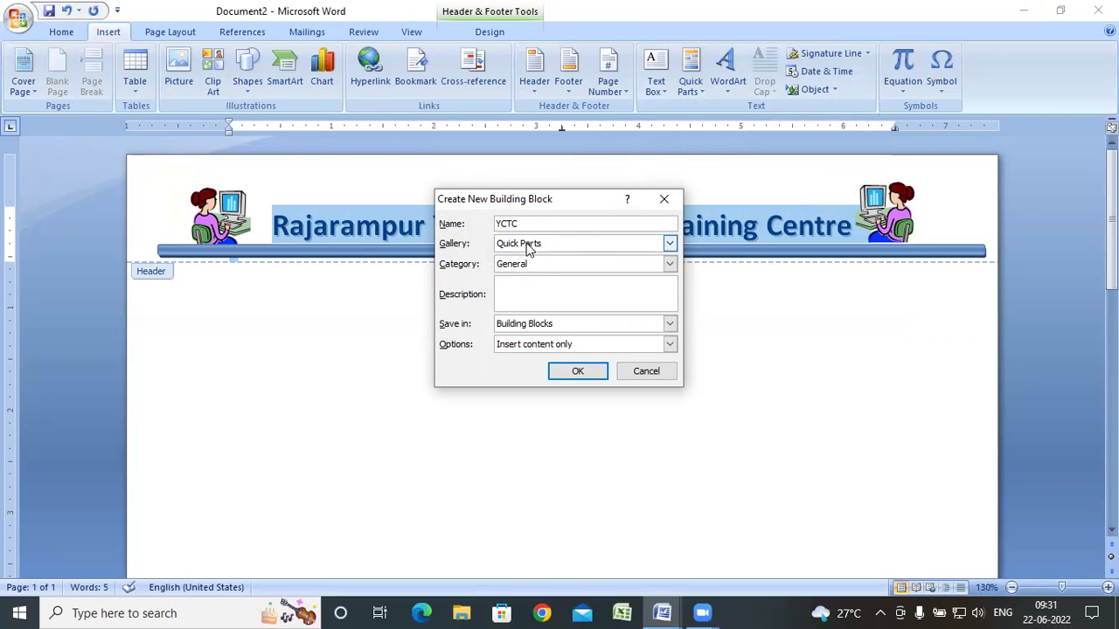
left_click(577, 251)
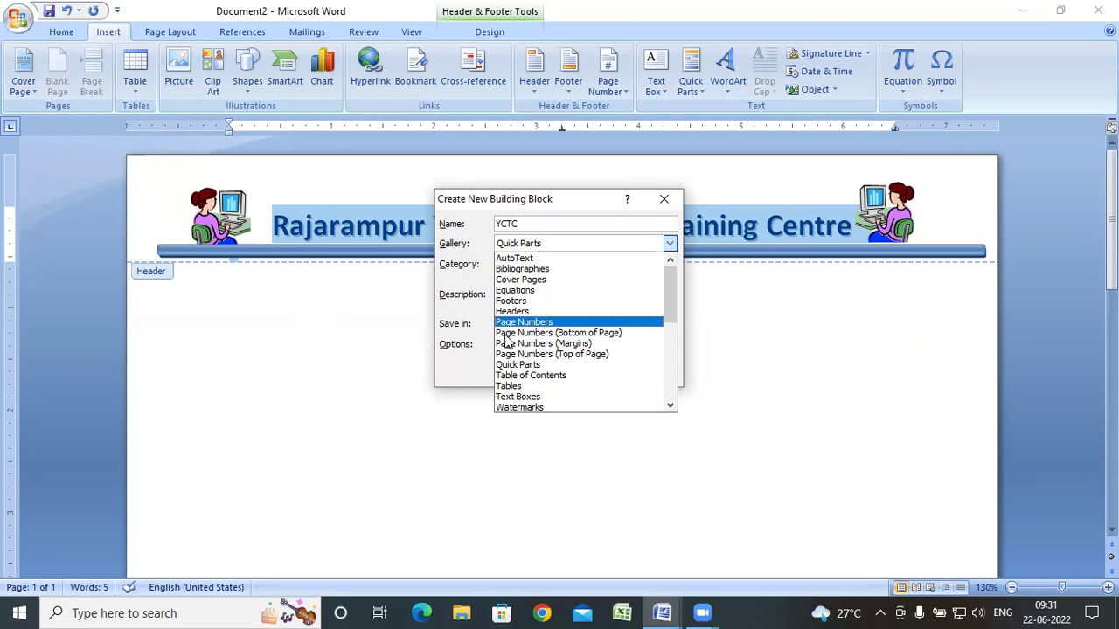
scroll(549, 323, "down", 2)
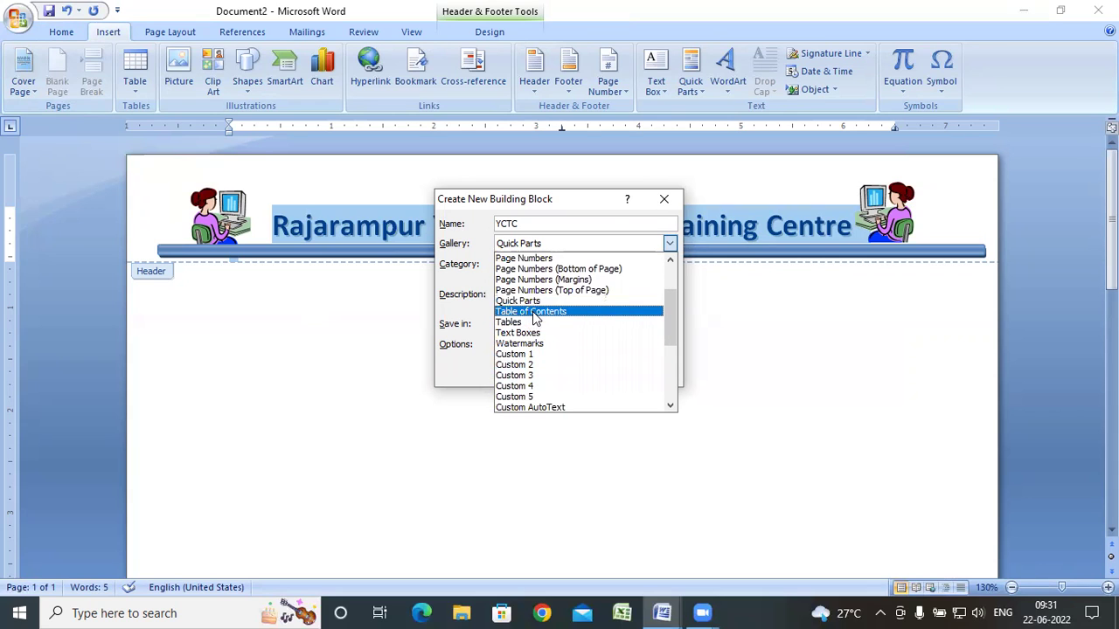
scroll(527, 312, "up", 2)
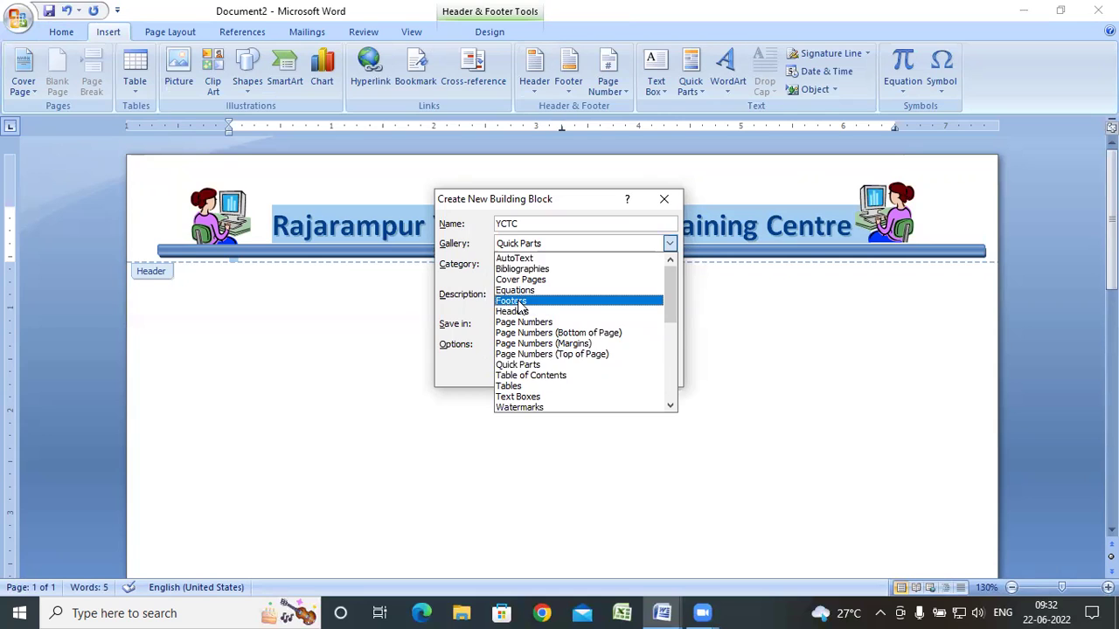
left_click(517, 302)
left_click(584, 372)
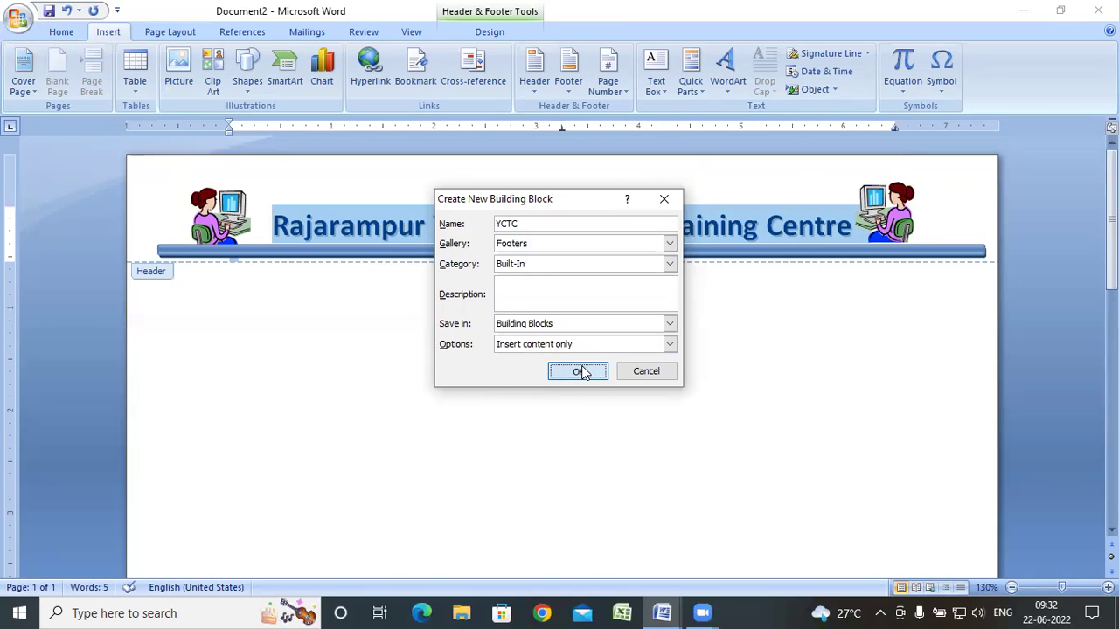
left_click(930, 214)
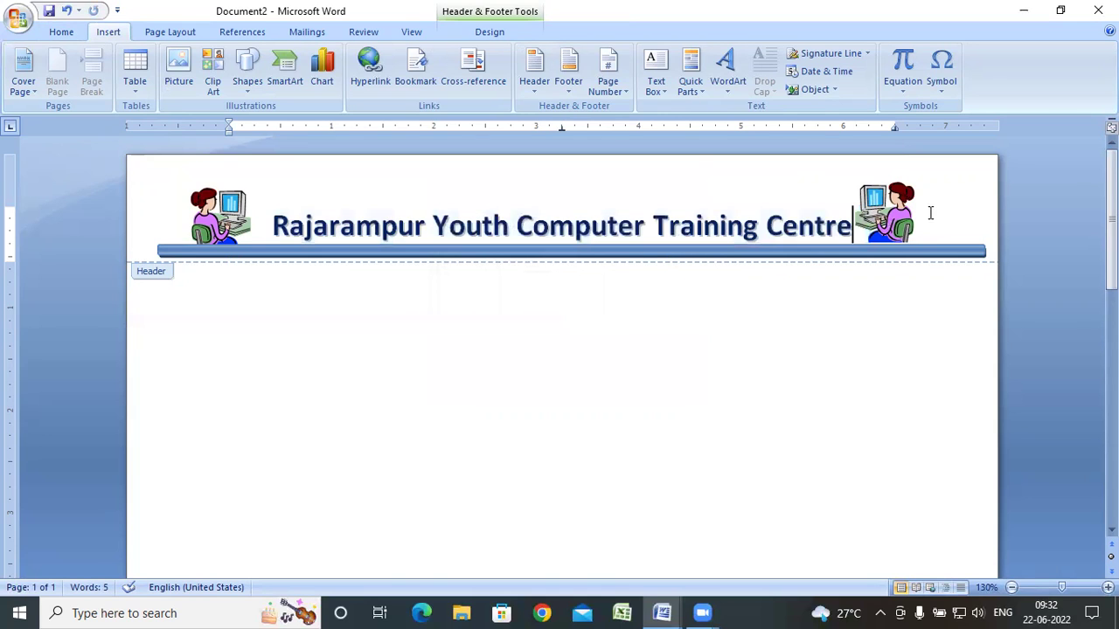
Step: Leave header editing and return to the document body
double_click(783, 350)
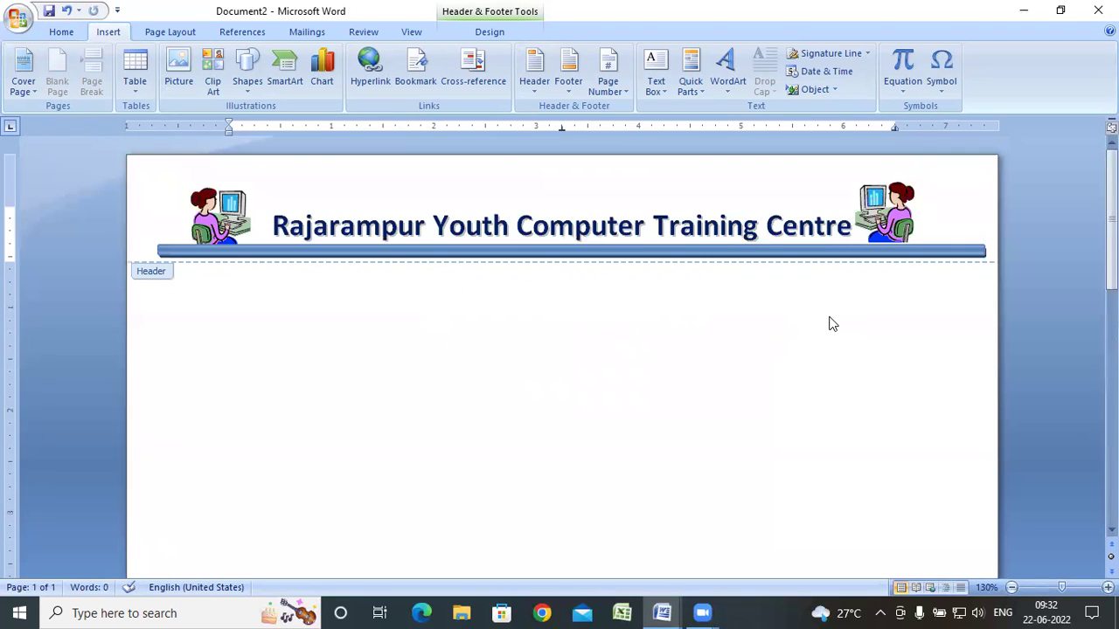
left_click(489, 31)
left_click(797, 70)
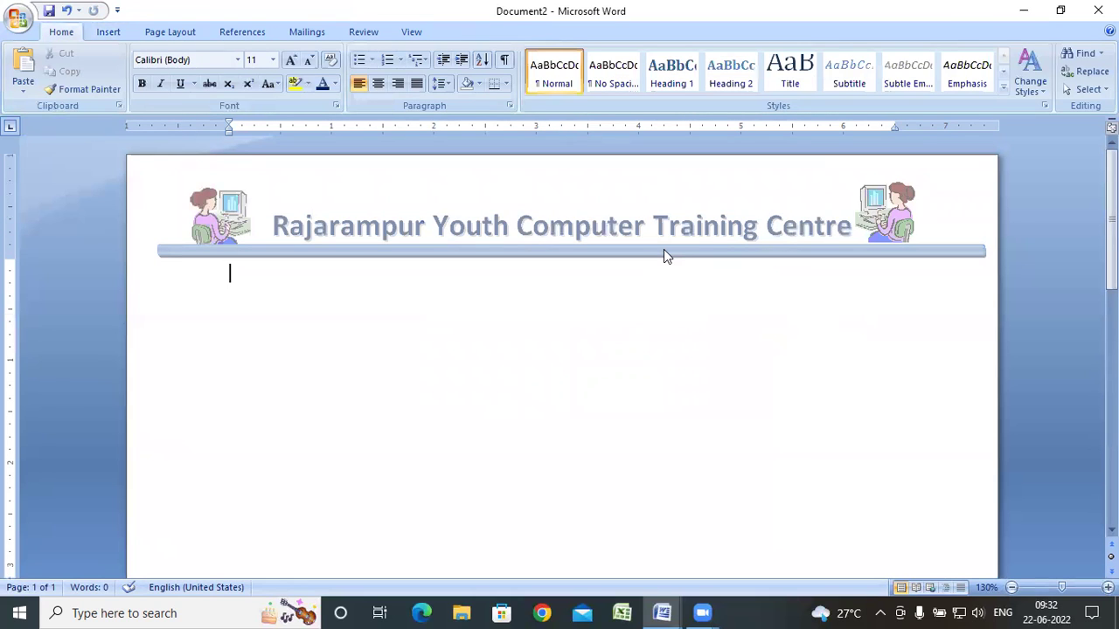
scroll(579, 294, "down", 4, "ctrl")
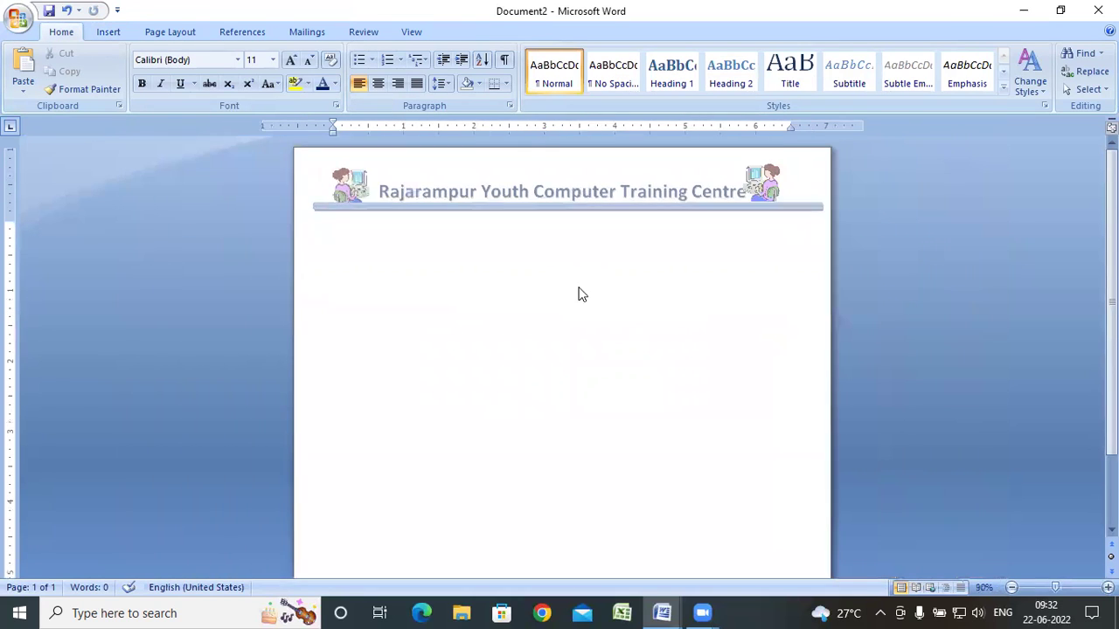
scroll(579, 294, "down", 4, "ctrl")
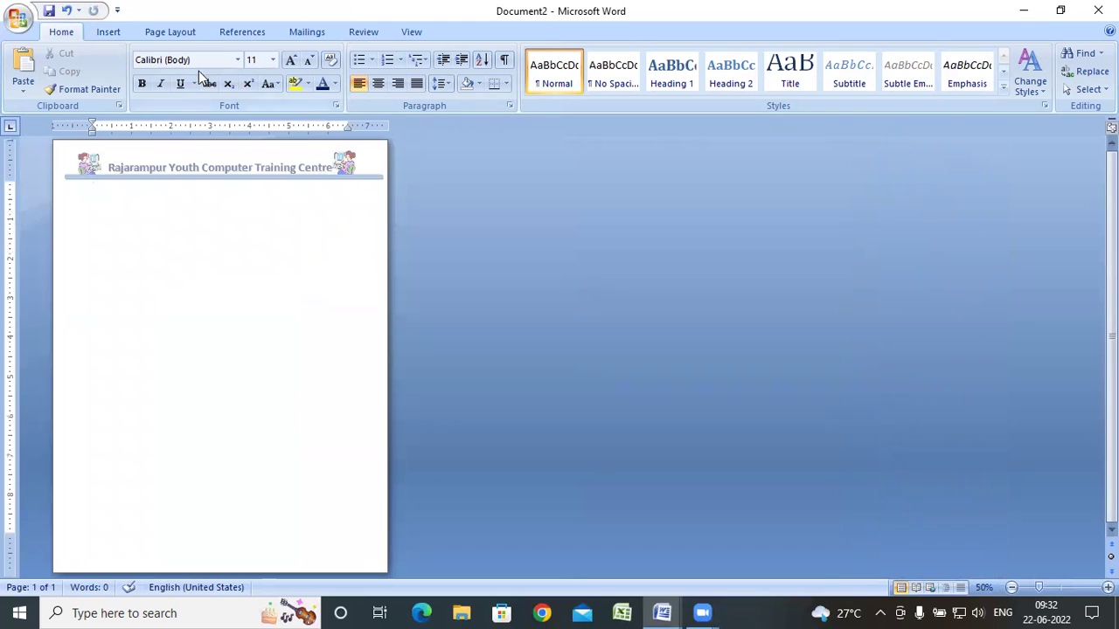
Step: Insert the saved YCTC footer from the end of the footer gallery and close footer editing
left_click(109, 31)
left_click(568, 89)
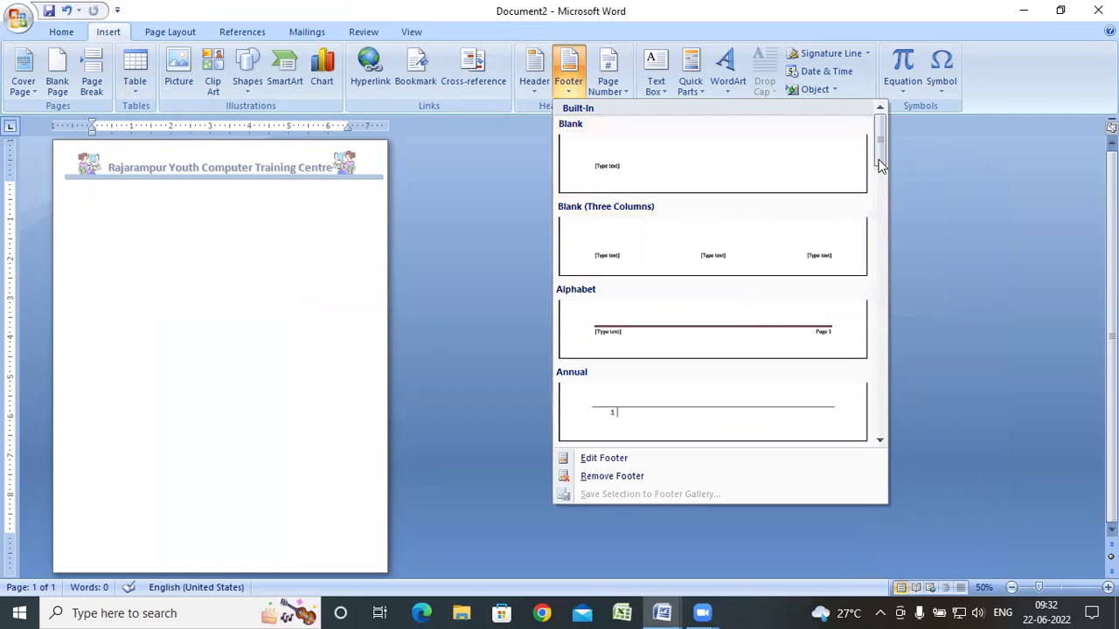
left_click_drag(880, 149, 883, 430)
left_click(881, 428)
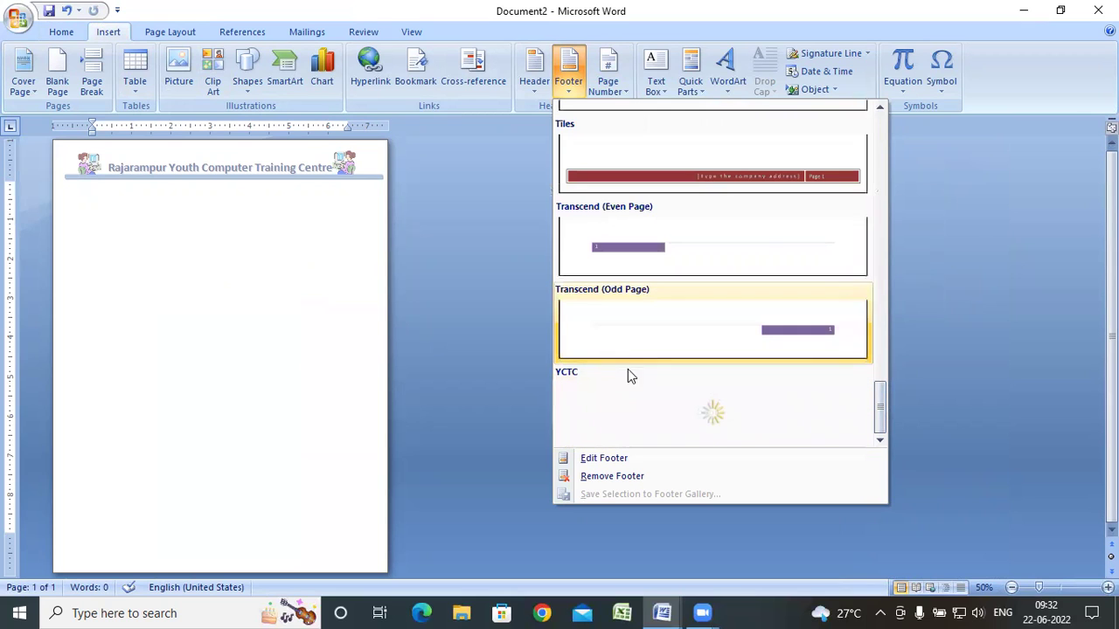
left_click(662, 418)
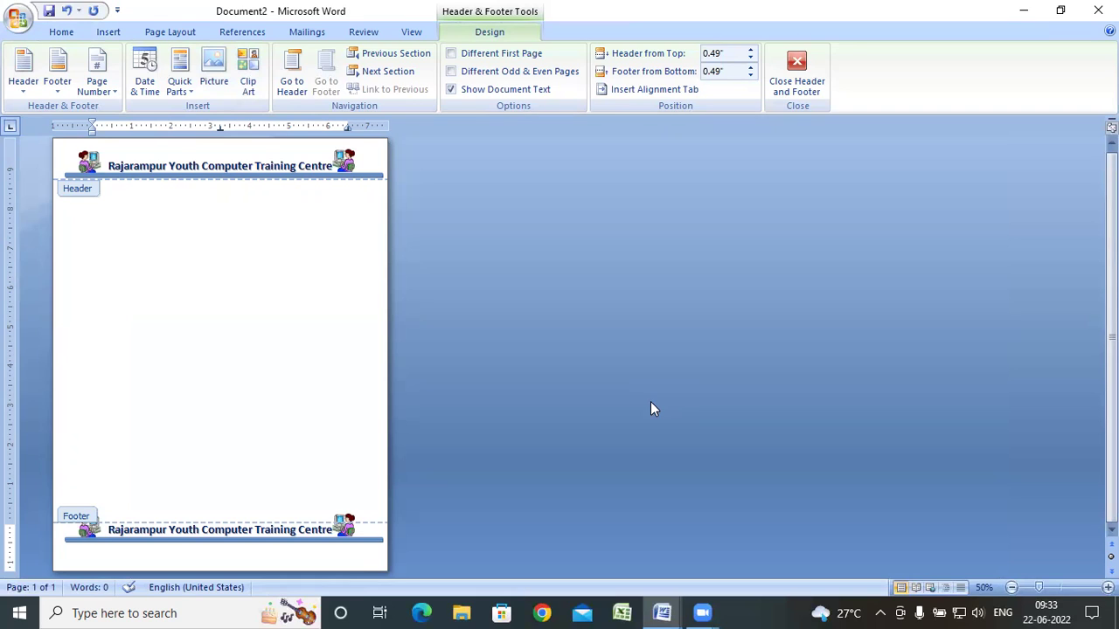
left_click(796, 75)
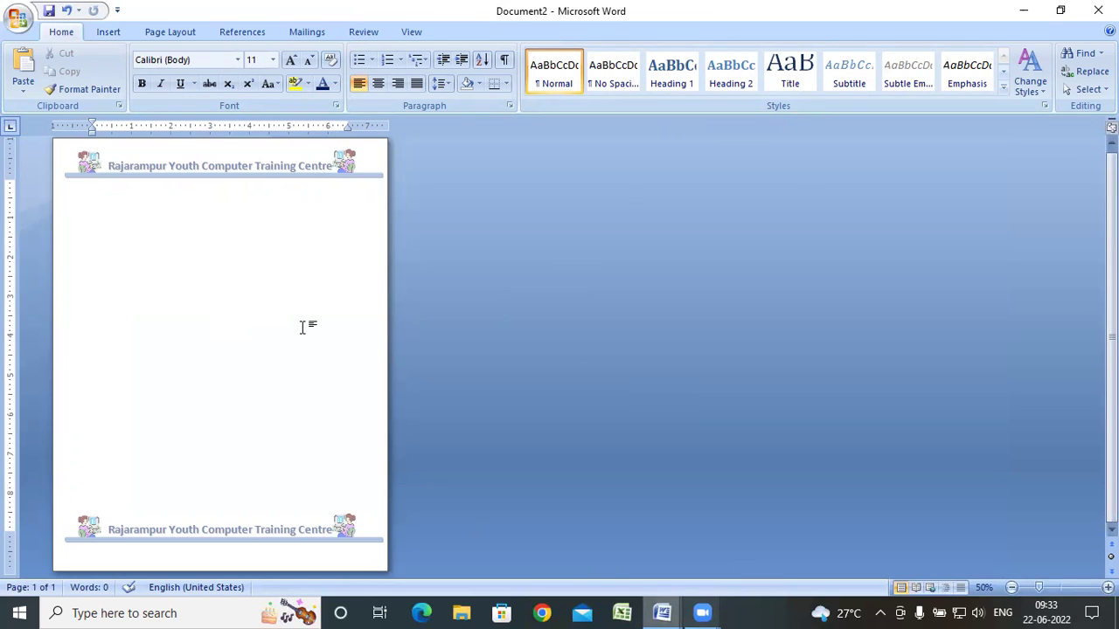
Step: Remove the header and footer from Document2 and show the recent documents list
left_click(334, 349)
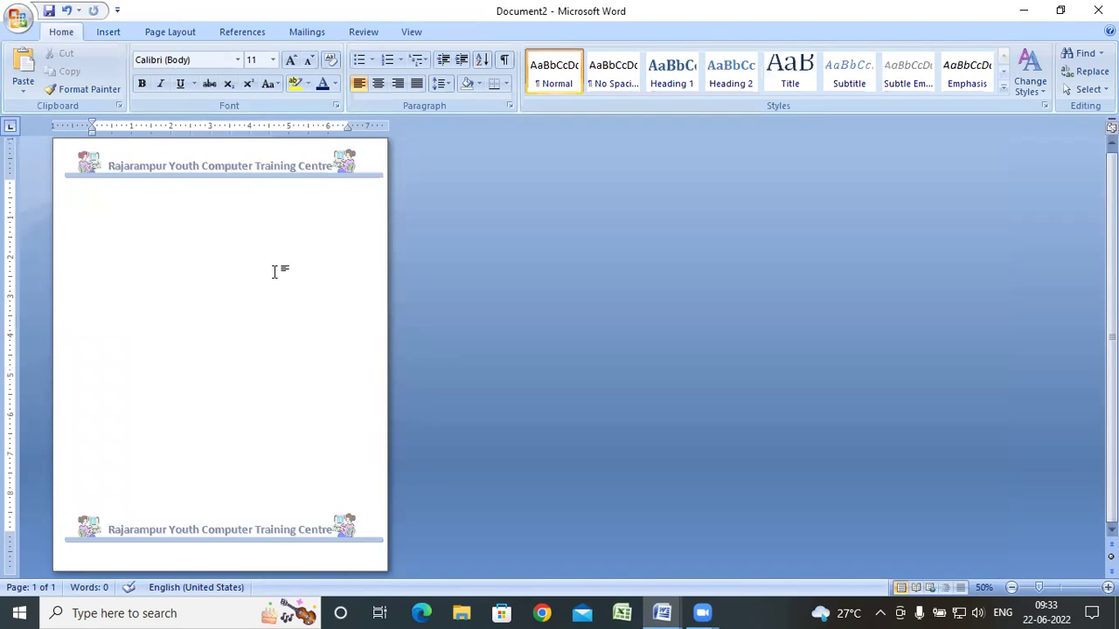
left_click(110, 32)
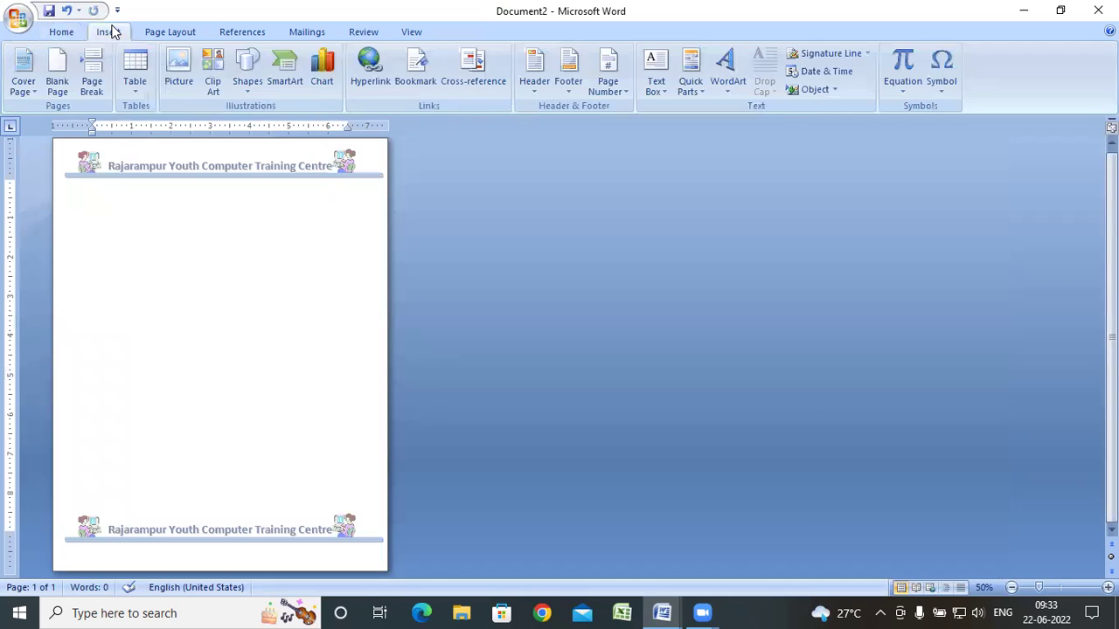
left_click(535, 92)
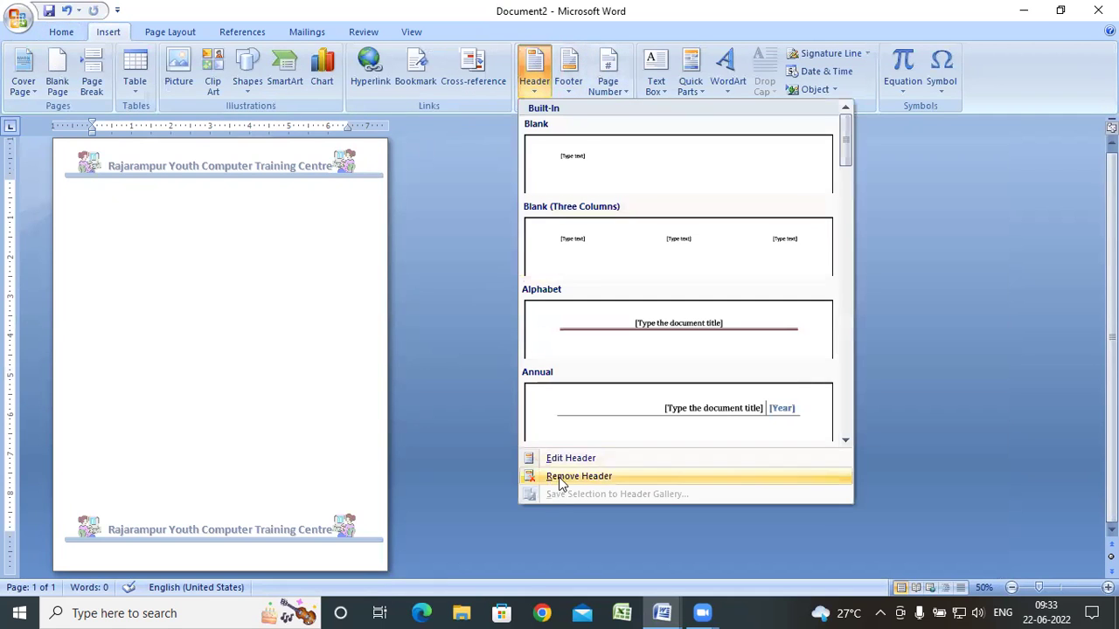
left_click(564, 476)
left_click(569, 71)
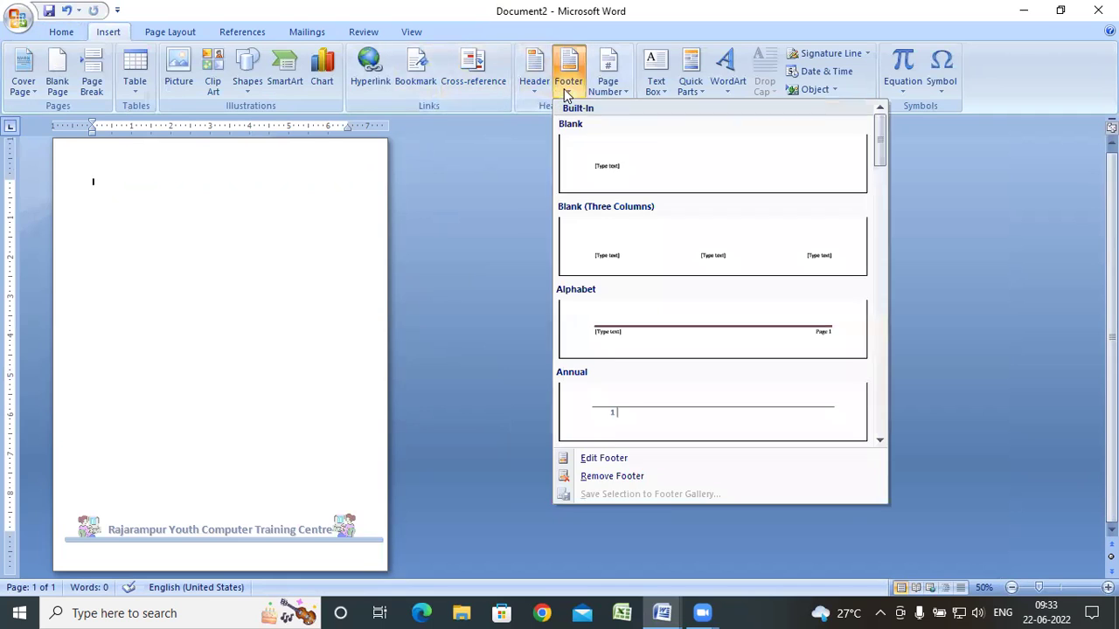
left_click(605, 477)
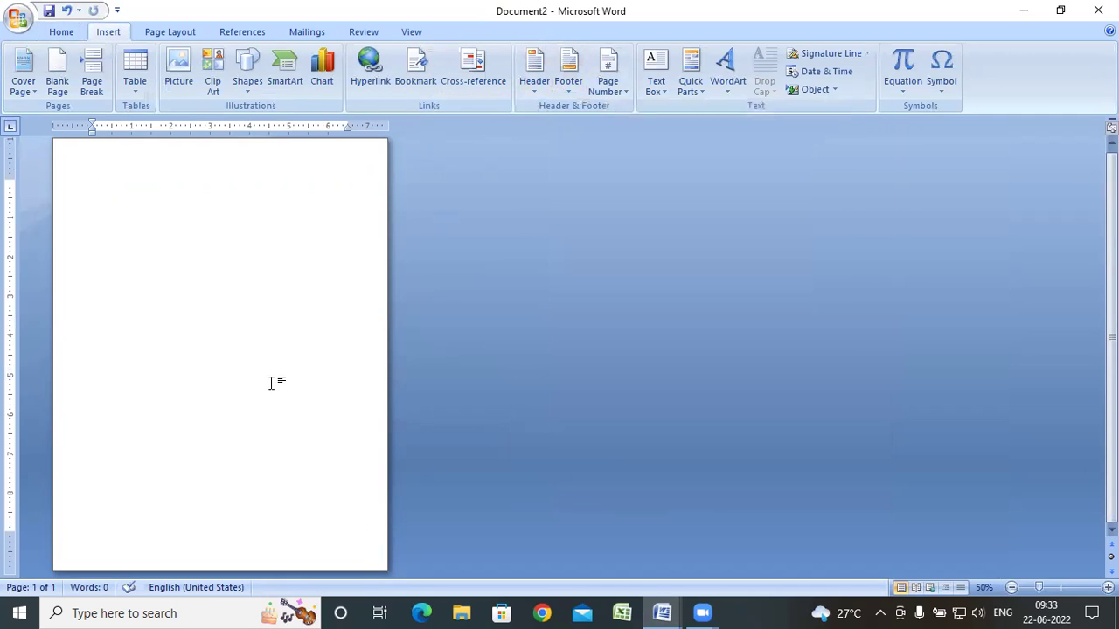
left_click(17, 19)
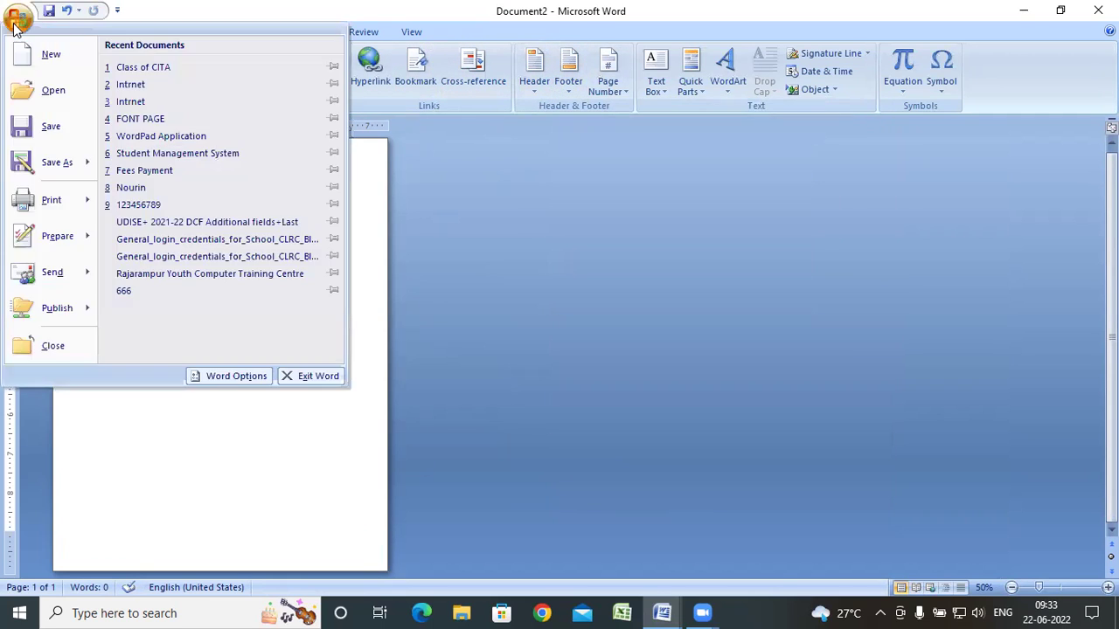
Step: Open FONT PAGE from Recent Documents and fill its arched WordArt title dark blue
left_click(159, 120)
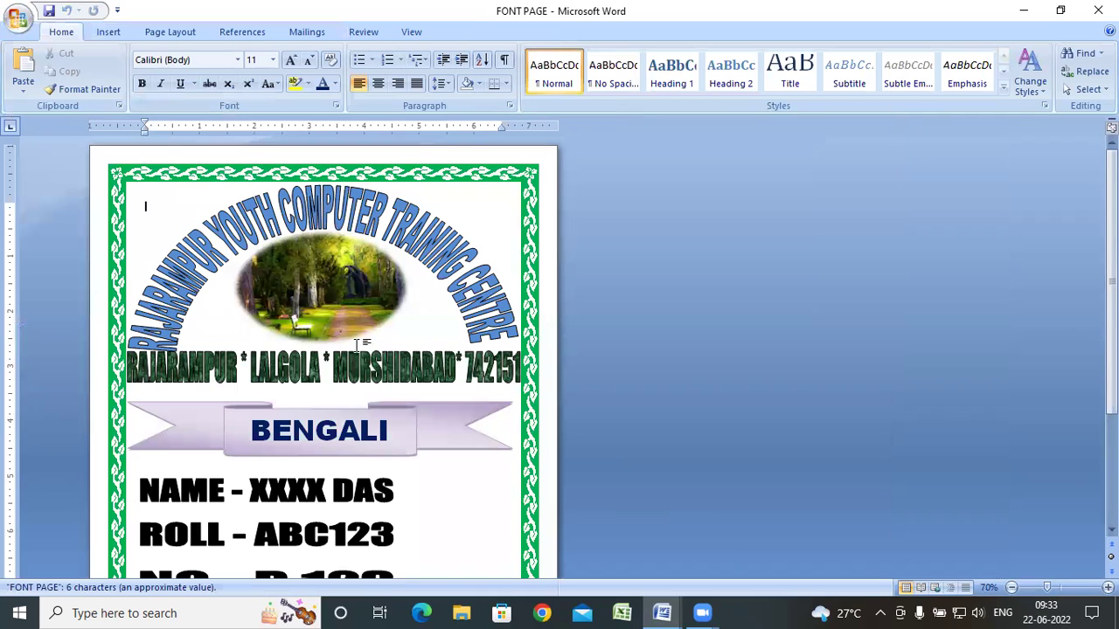
scroll(329, 334, "down", 1)
left_click(406, 181)
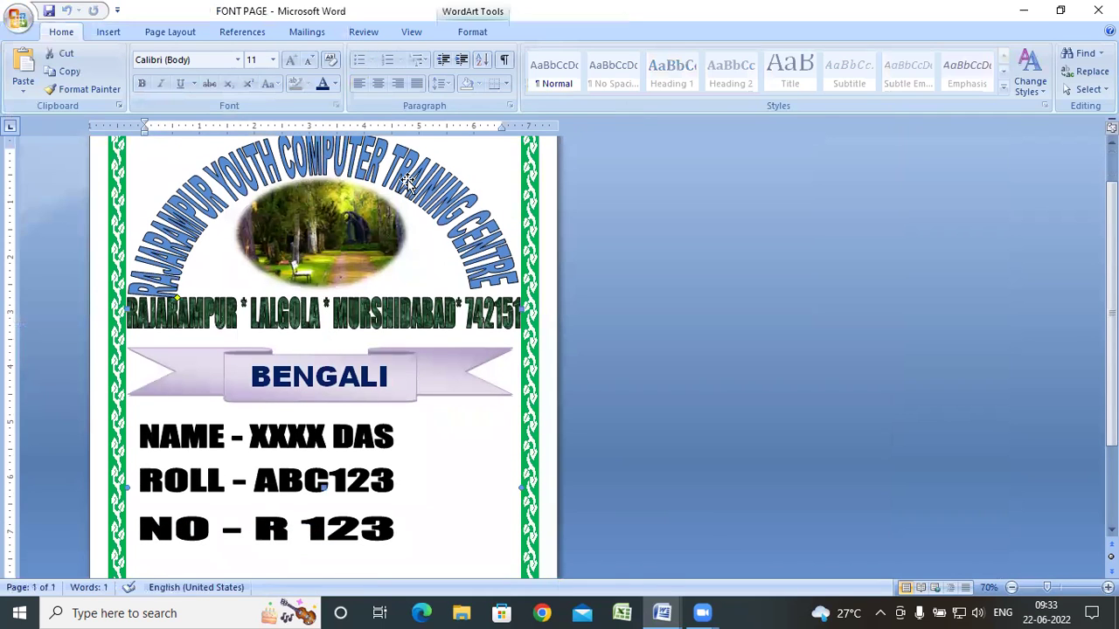
left_click(477, 33)
left_click(573, 54)
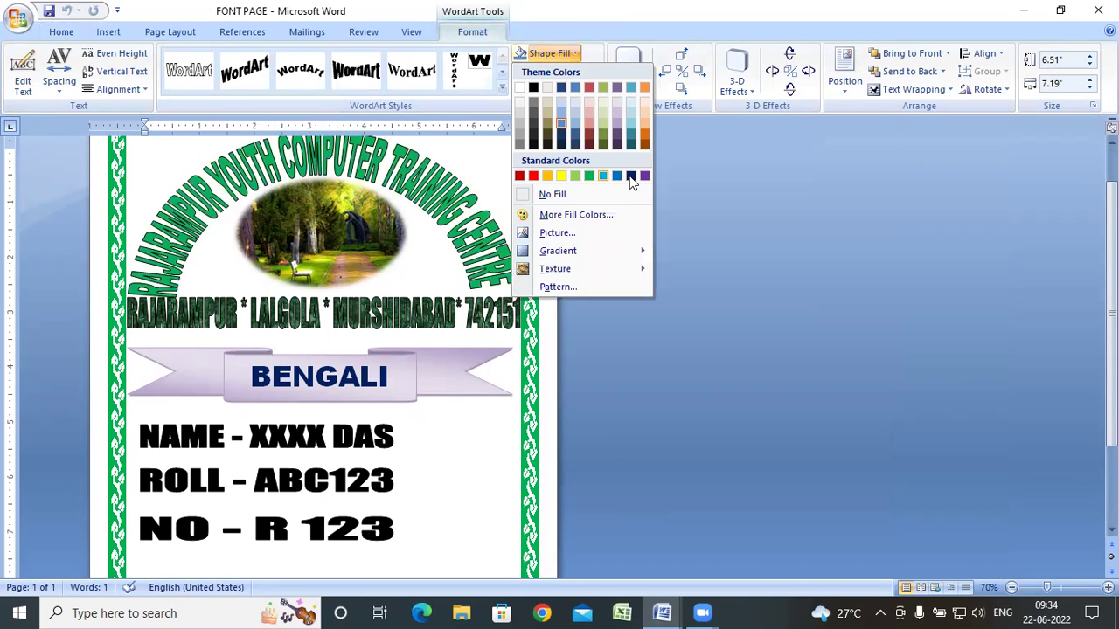
left_click(630, 177)
Step: Give the address-line WordArt a dark blue fill too, then scroll through the page
left_click(420, 311)
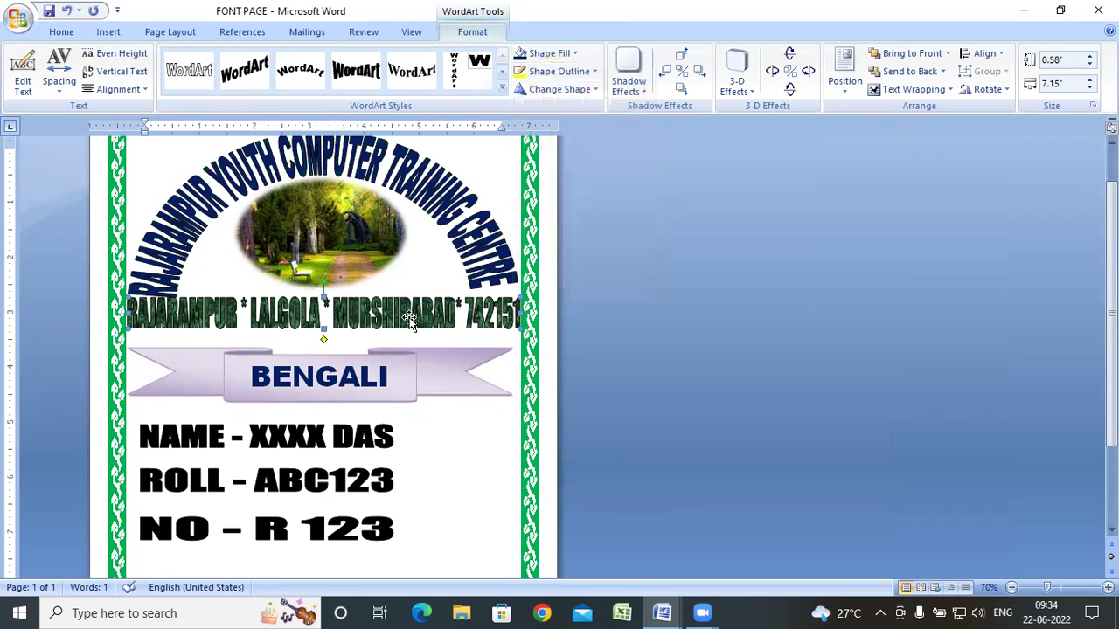
left_click(577, 55)
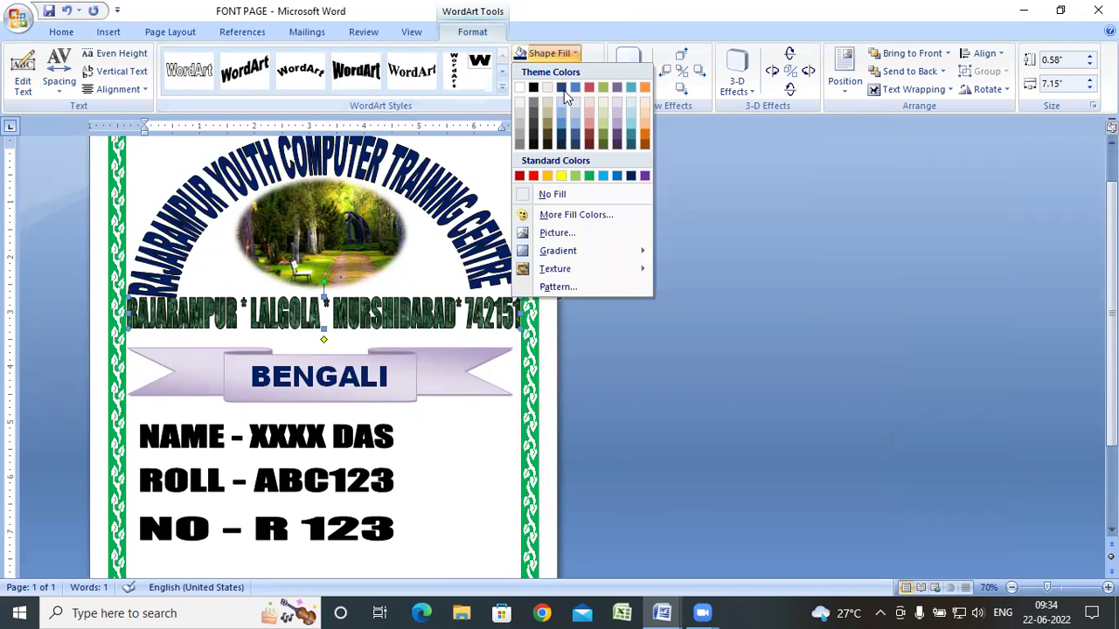
left_click(630, 176)
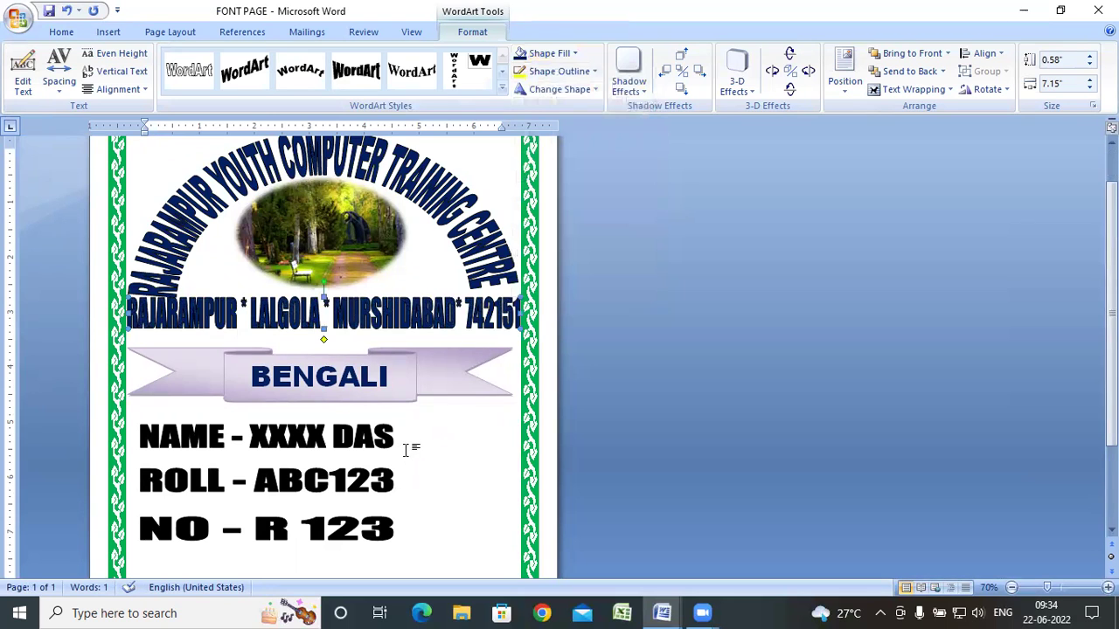
scroll(407, 450, "down", 1)
scroll(407, 450, "down", 1)
scroll(407, 451, "down", 1)
scroll(409, 459, "up", 4)
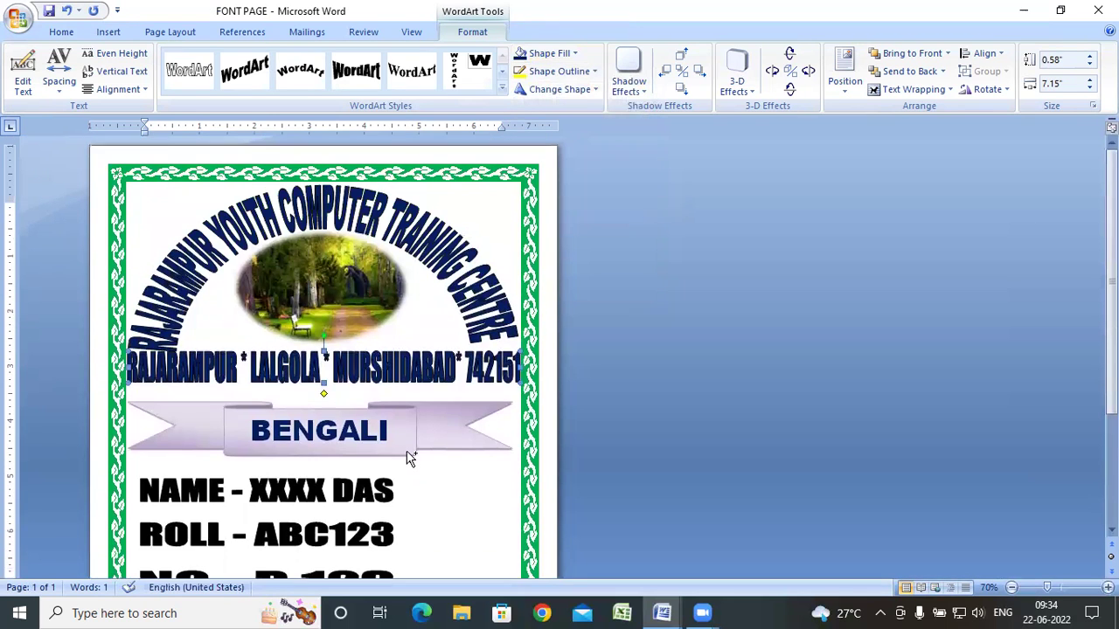
scroll(406, 454, "down", 1)
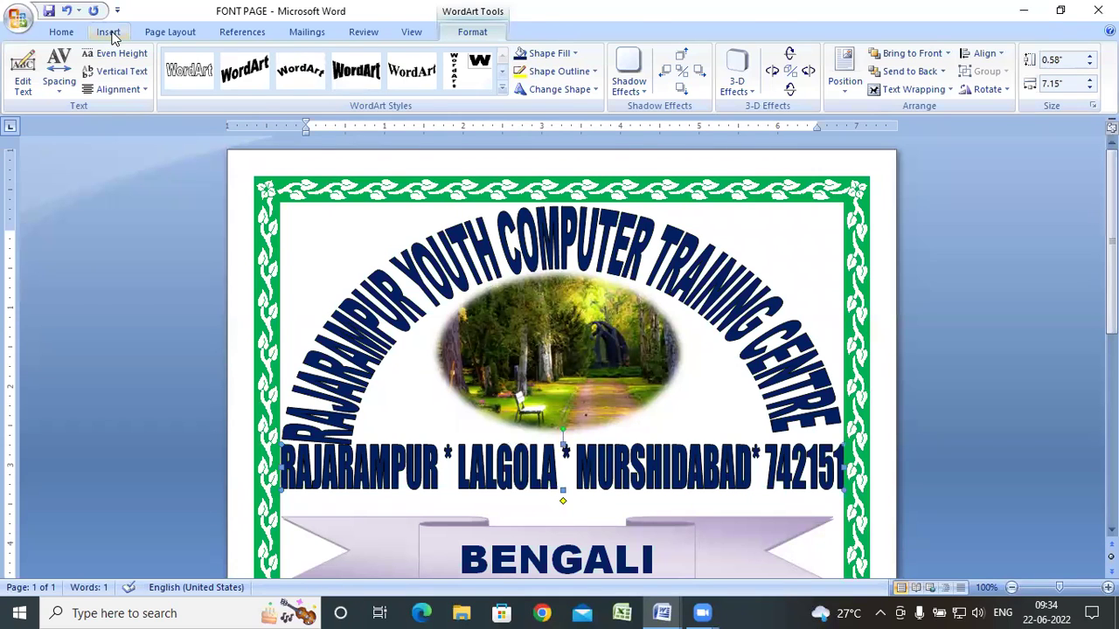
Step: Browse the Cover Page gallery without choosing a design, reopen it, then open Quick Parts
left_click(110, 33)
left_click(325, 248)
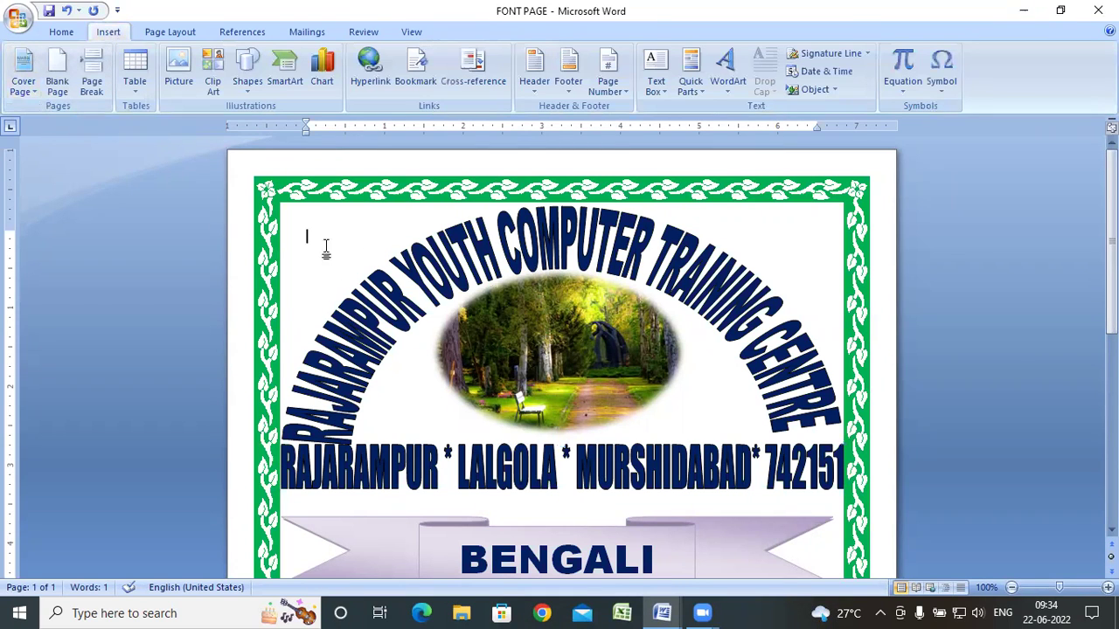
left_click(33, 91)
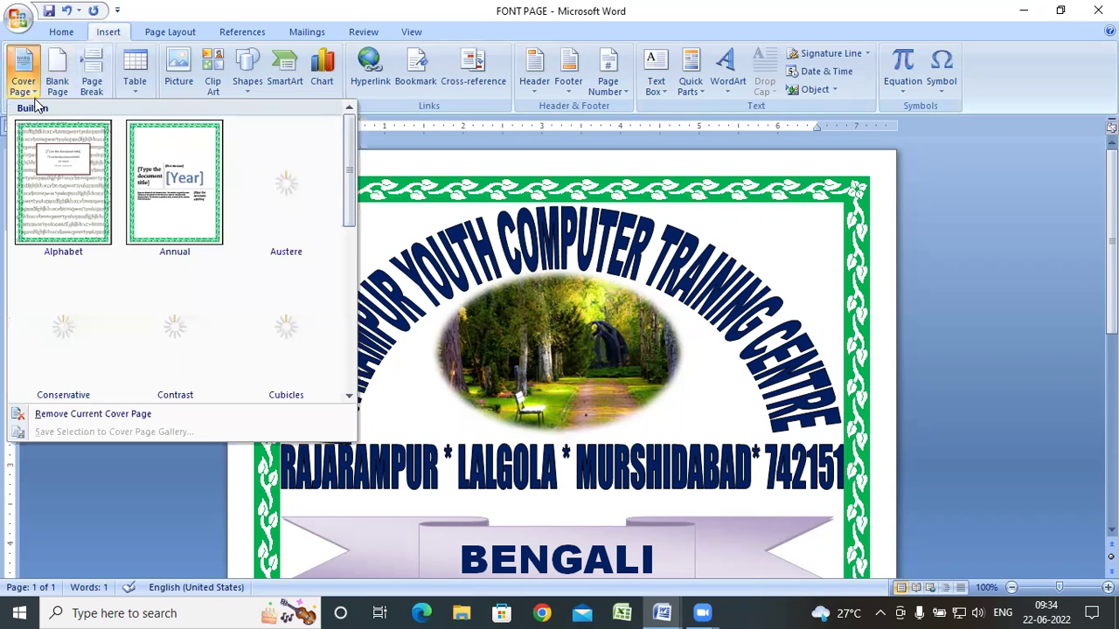
left_click_drag(349, 187, 324, 392)
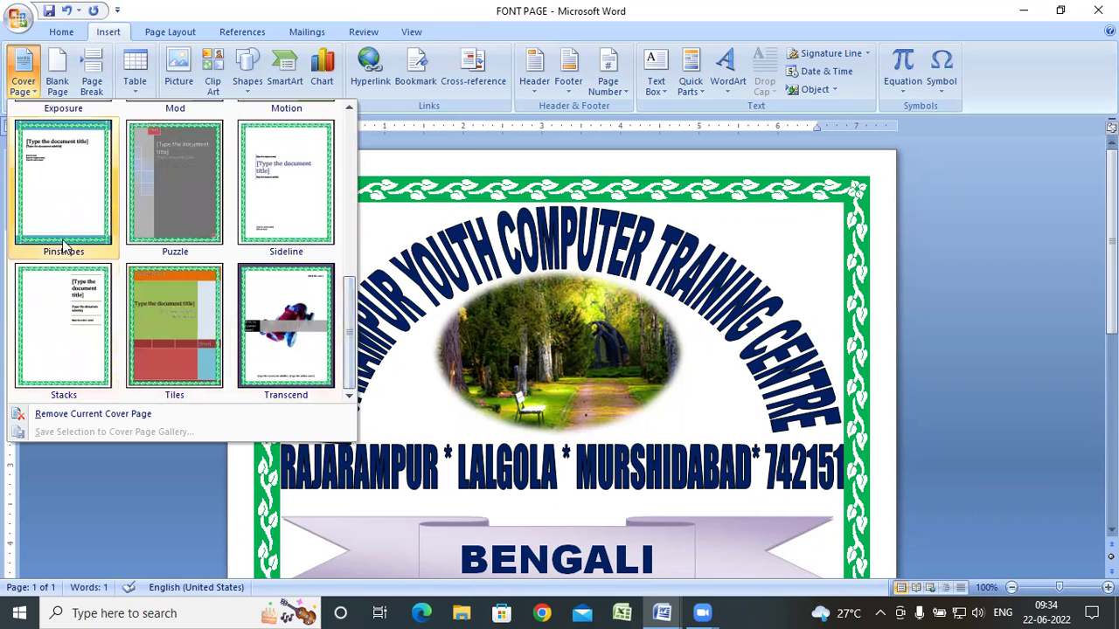
scroll(213, 234, "up", 5)
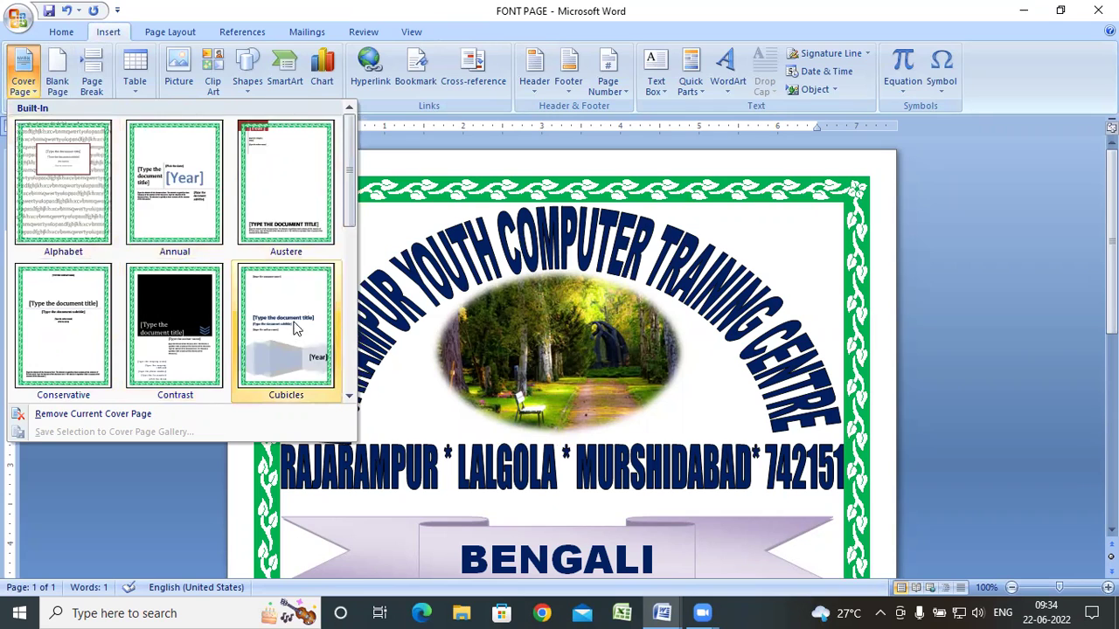
scroll(295, 327, "down", 3)
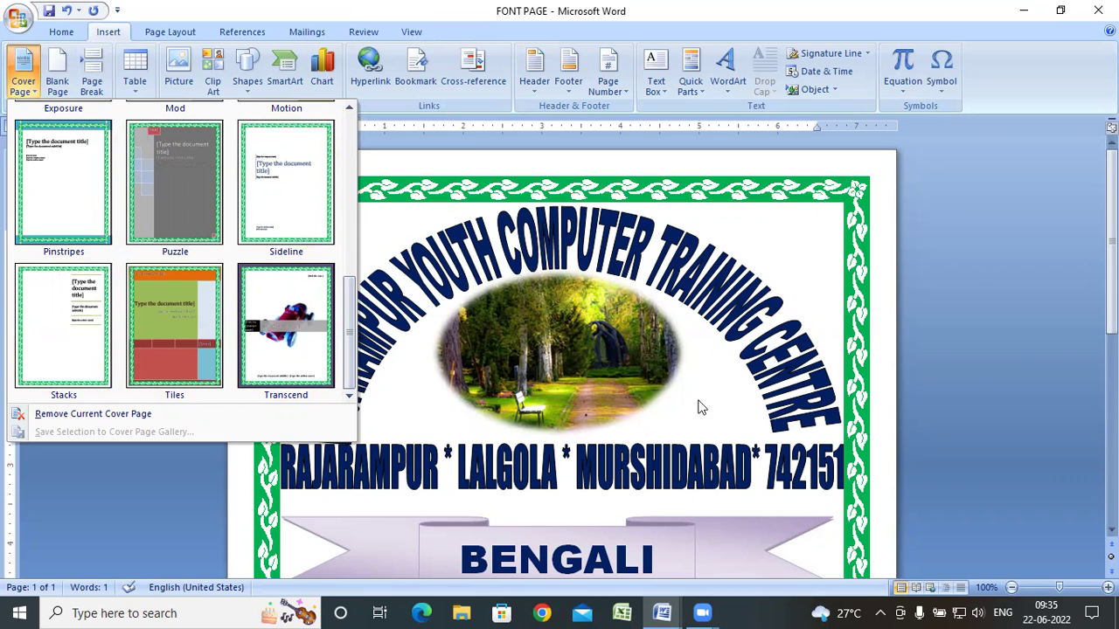
left_click(739, 259)
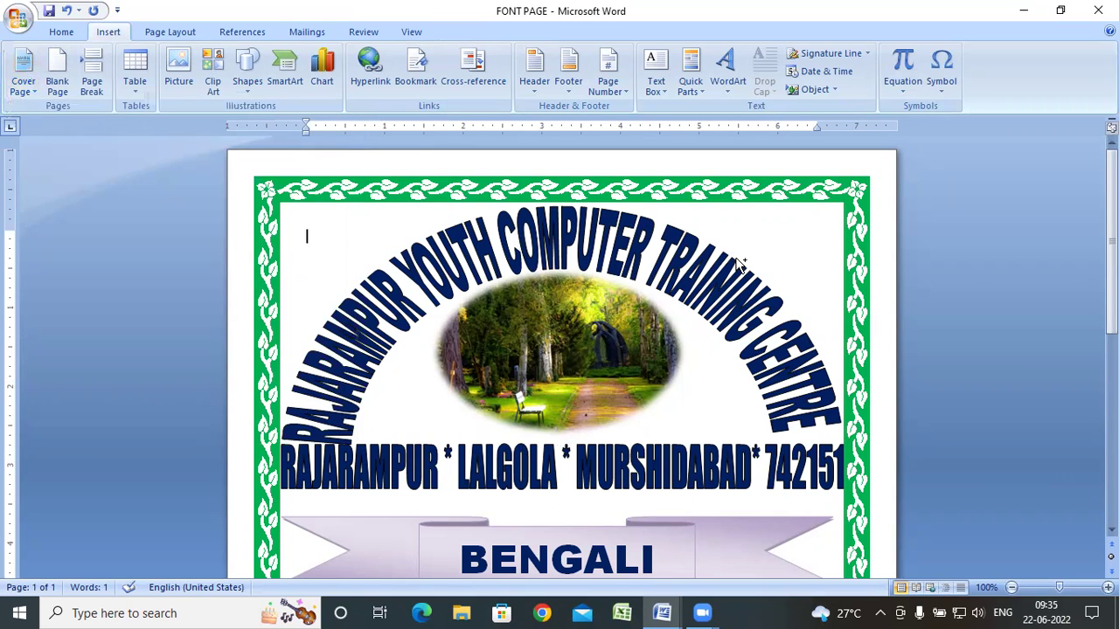
key("ctrl+a")
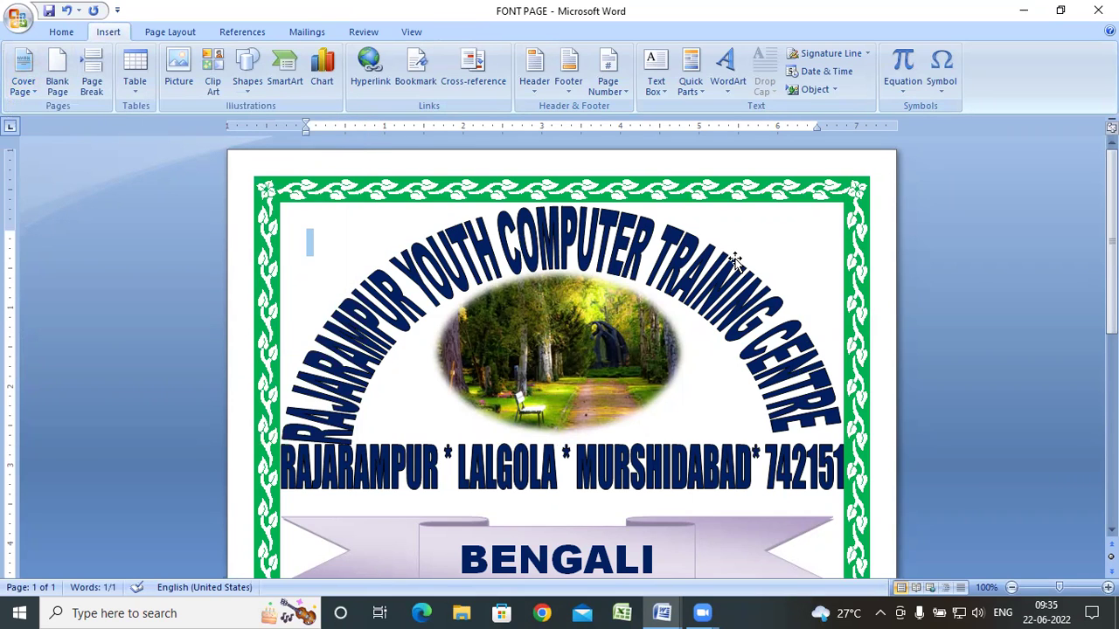
left_click(37, 96)
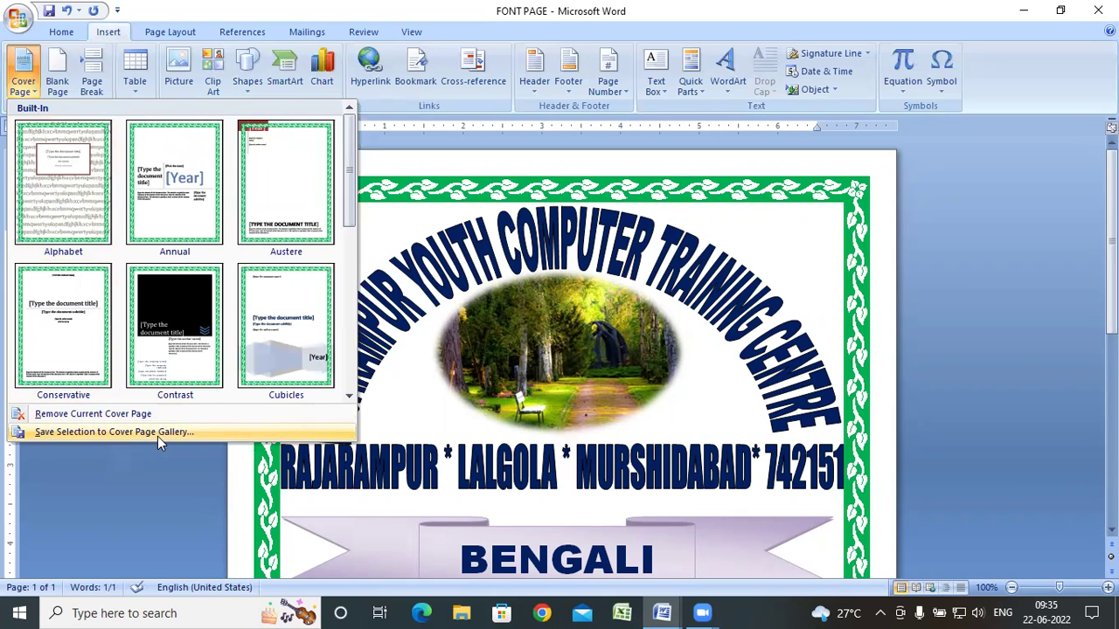
left_click(699, 96)
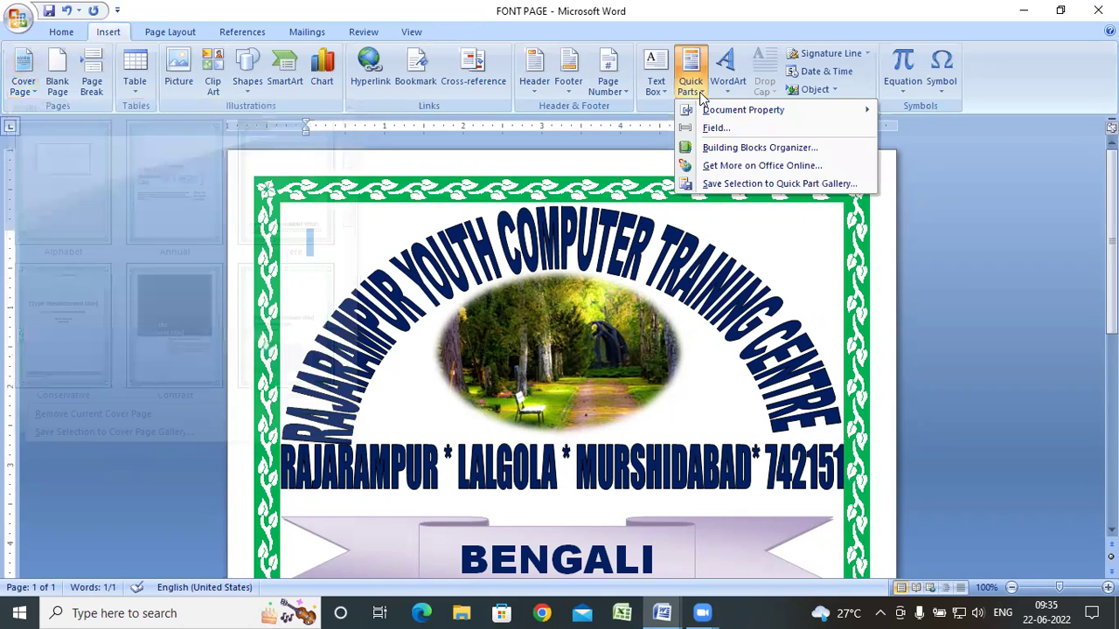
Step: Save the selected cover design as a building block named Cover Page in the Cover Pages gallery
left_click(737, 185)
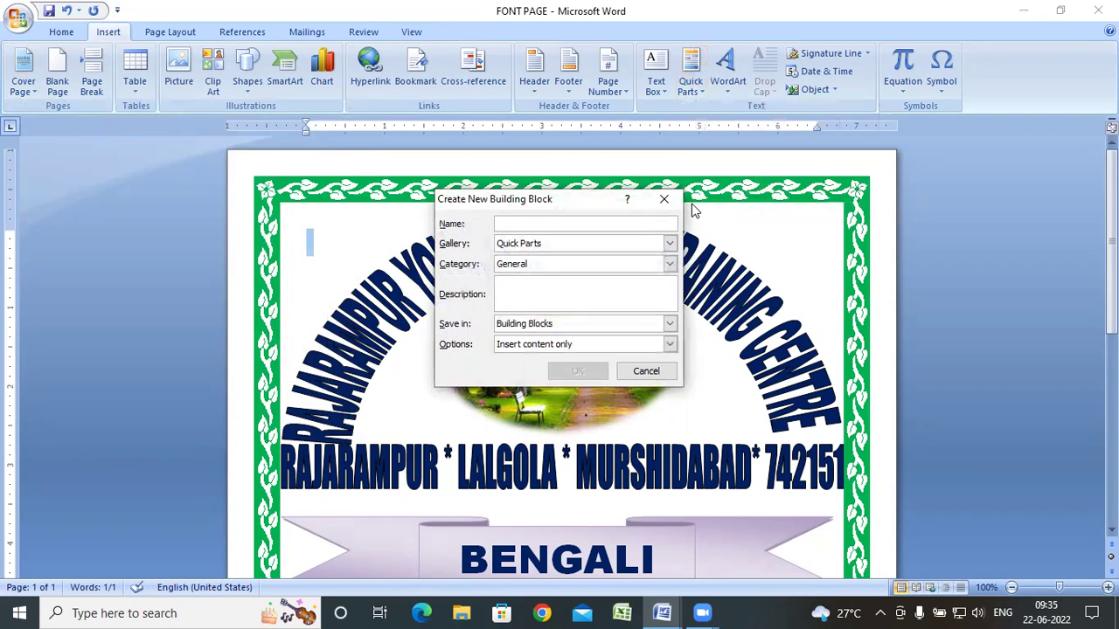
type("Cover Page")
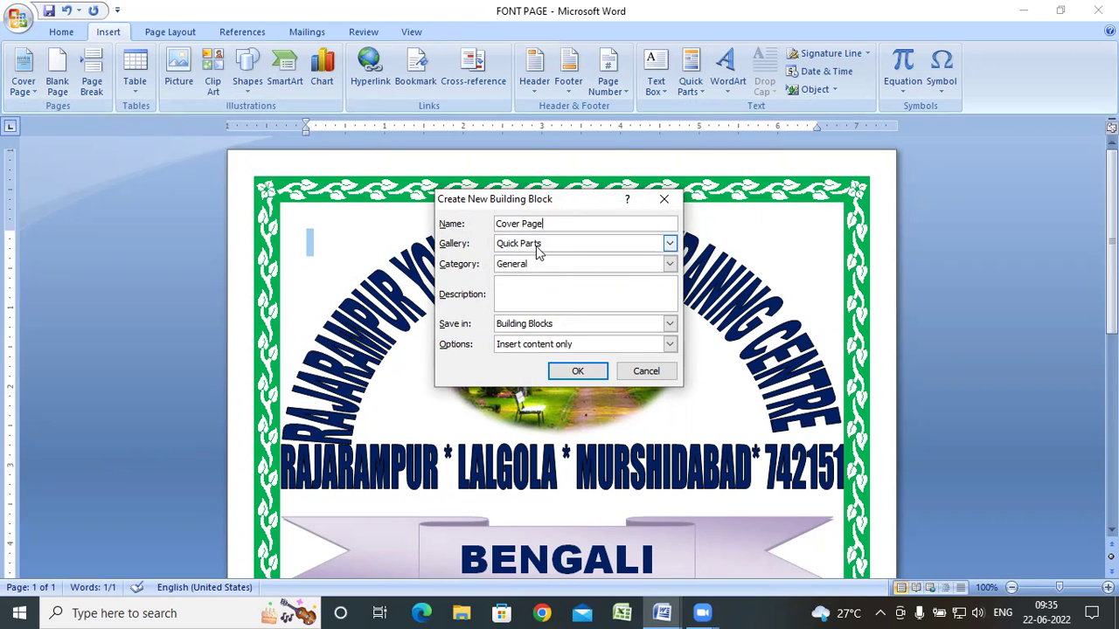
left_click(670, 243)
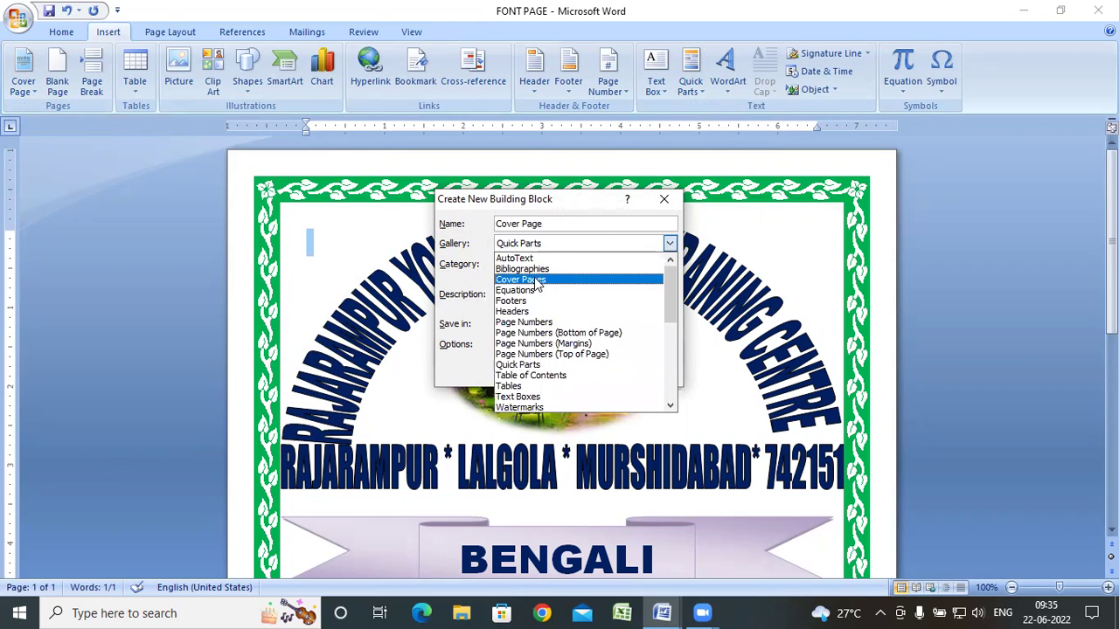
left_click(518, 280)
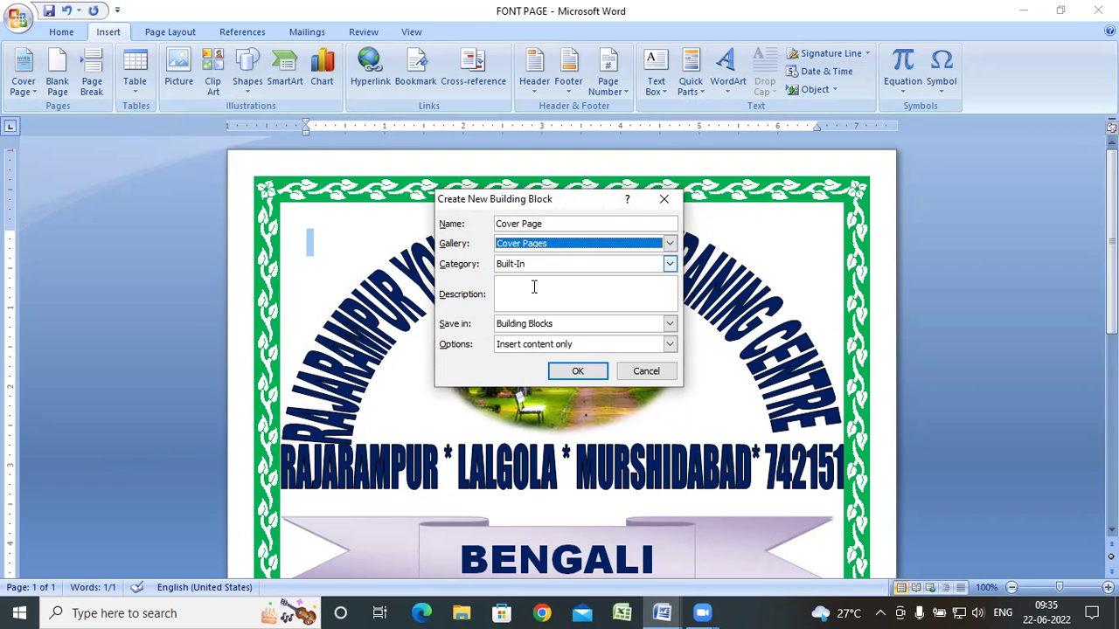
left_click(578, 372)
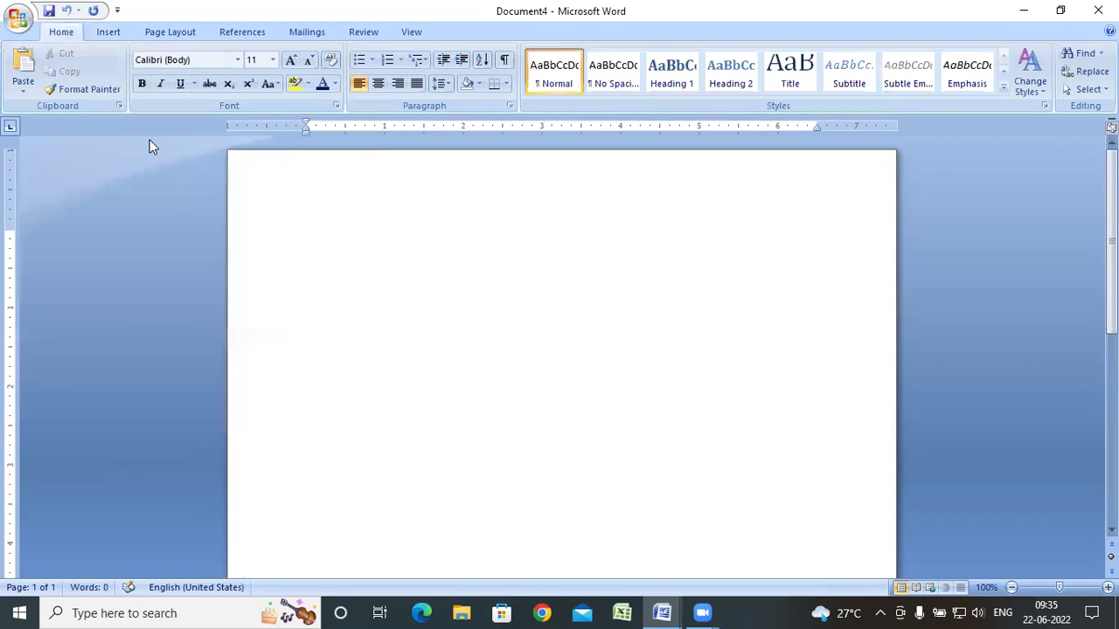
Step: Insert the saved custom cover page with the arched title, picture, BENGALI banner and name/roll lines
left_click(105, 33)
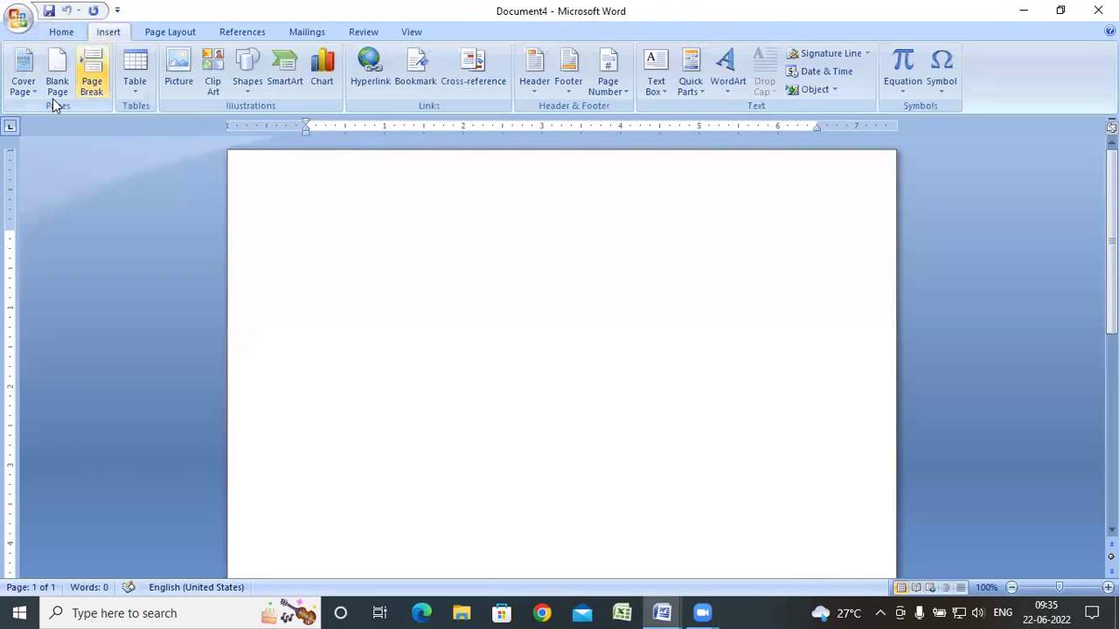
left_click(23, 87)
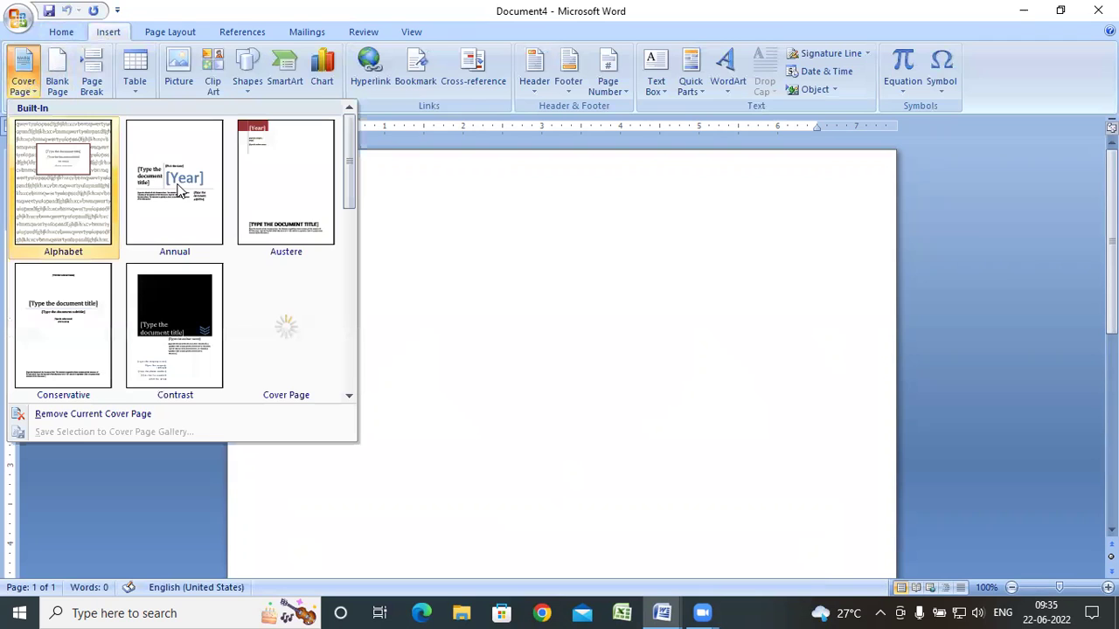
mouse_move(348, 193)
left_mouse_down()
mouse_move(343, 393)
mouse_move(373, 164)
mouse_move(362, 195)
left_mouse_up()
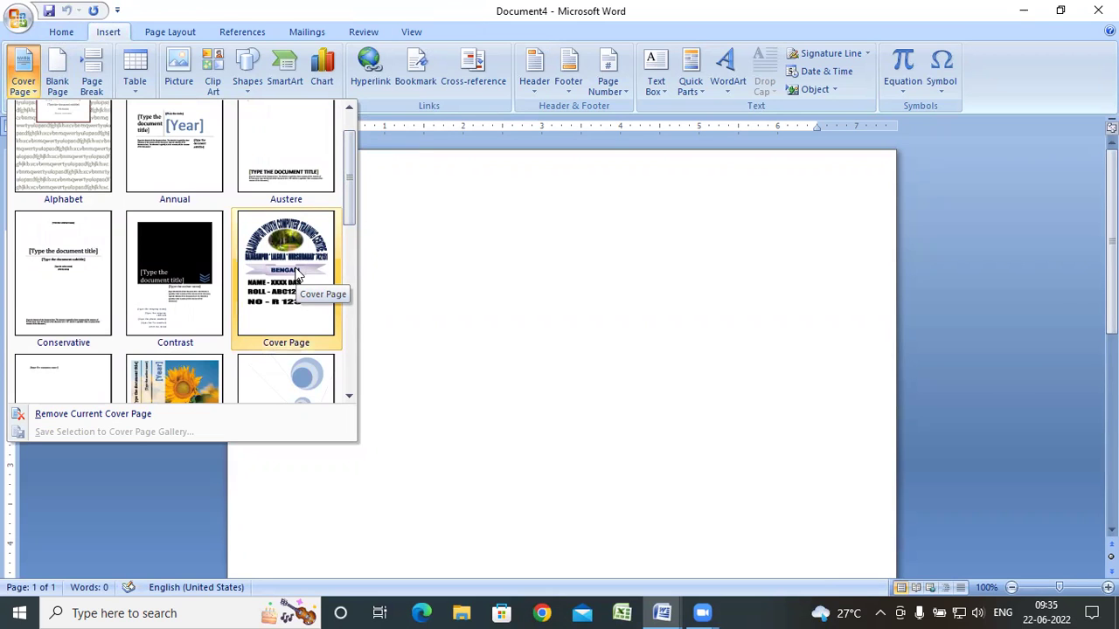
left_click(297, 275)
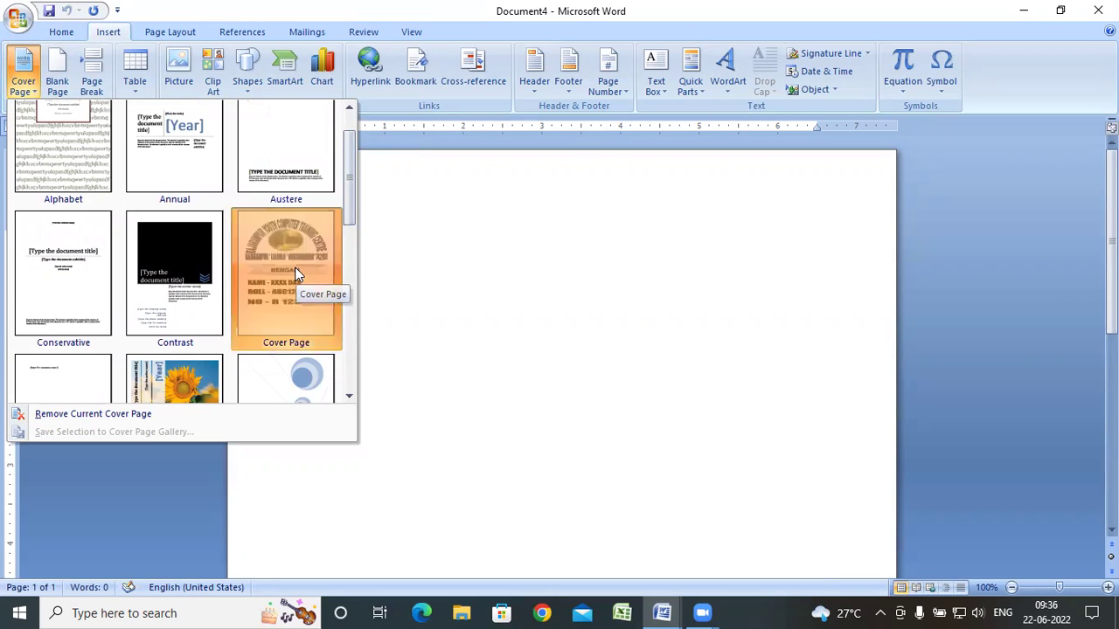
scroll(616, 365, "down", 1)
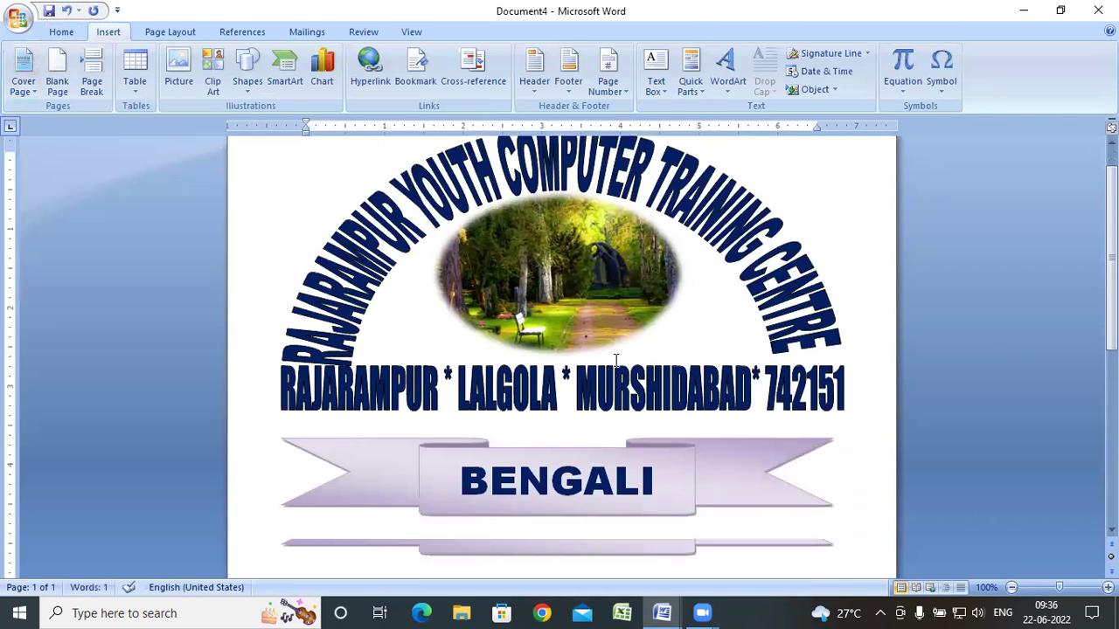
scroll(611, 369, "down", 5)
scroll(612, 370, "down", 3)
scroll(477, 271, "up", 4)
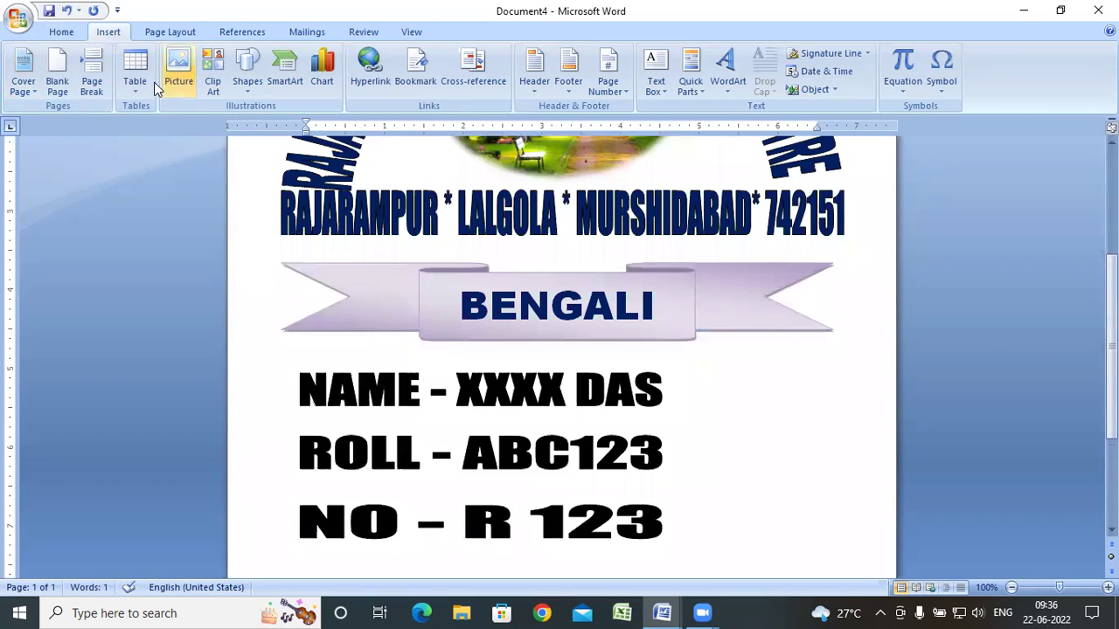
left_click(73, 32)
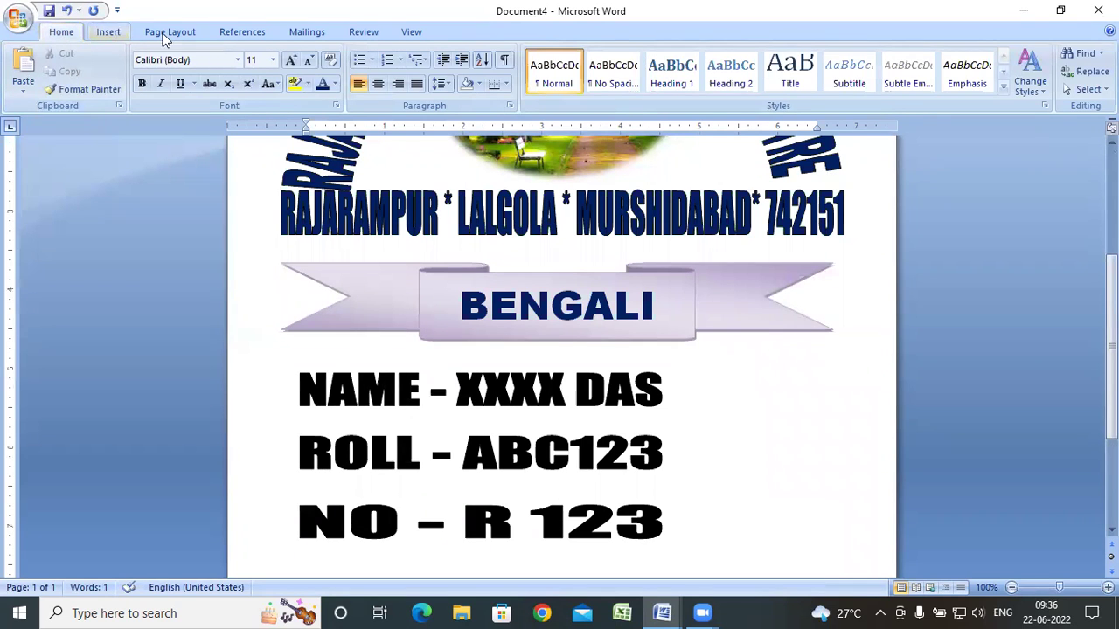
left_click(169, 32)
Step: Apply a square-pattern Art page border around the cover page
left_click(472, 77)
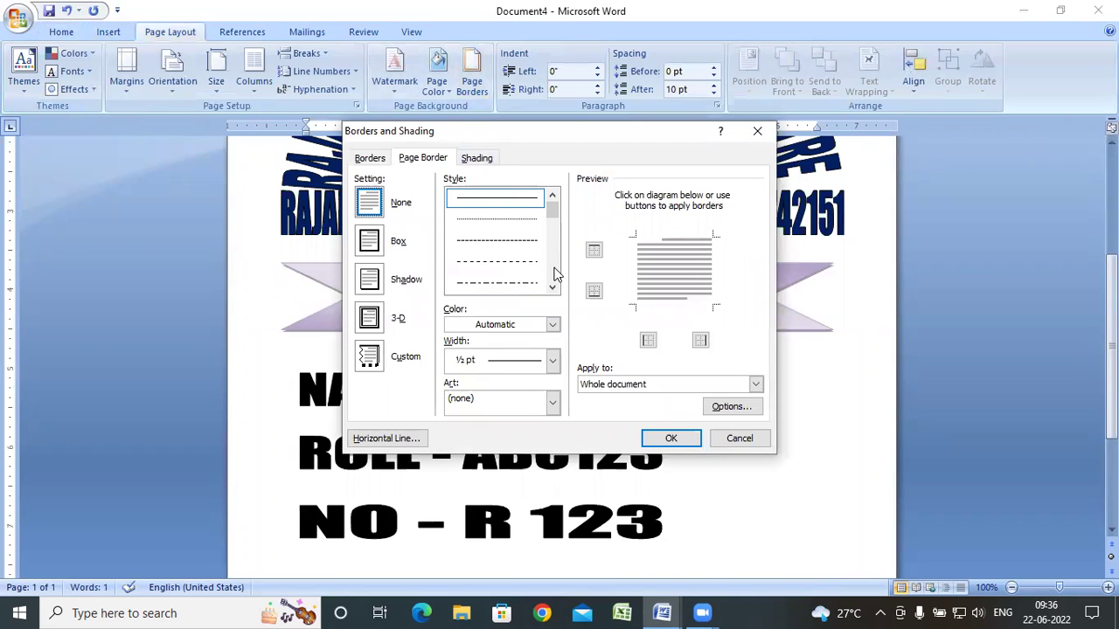
left_click(553, 400)
left_click_drag(552, 430, 556, 463)
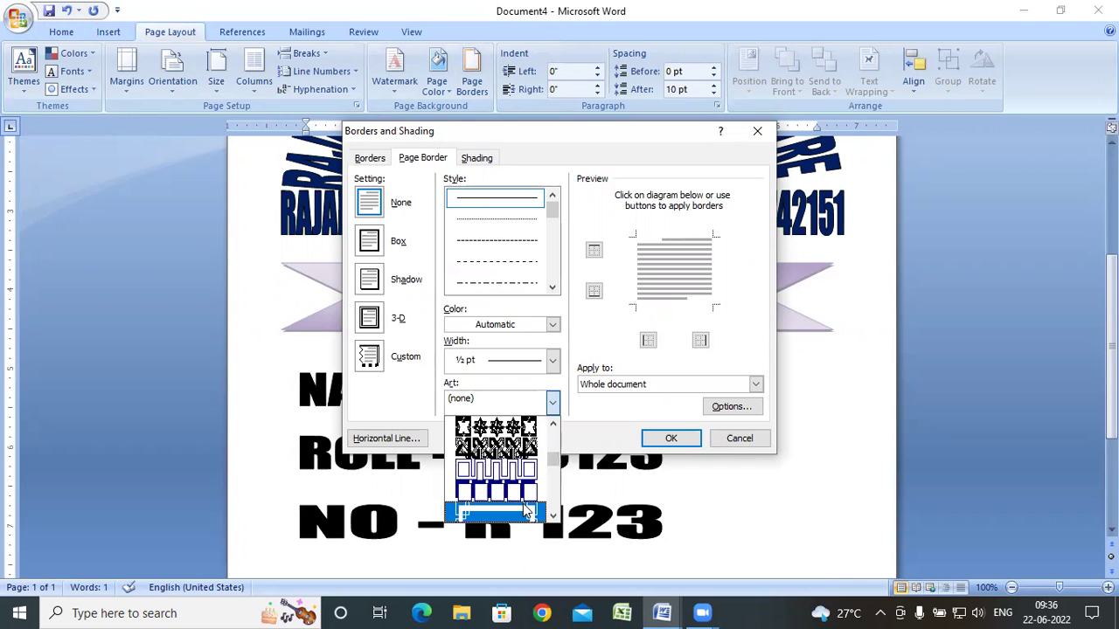
left_click(525, 511)
left_click(671, 440)
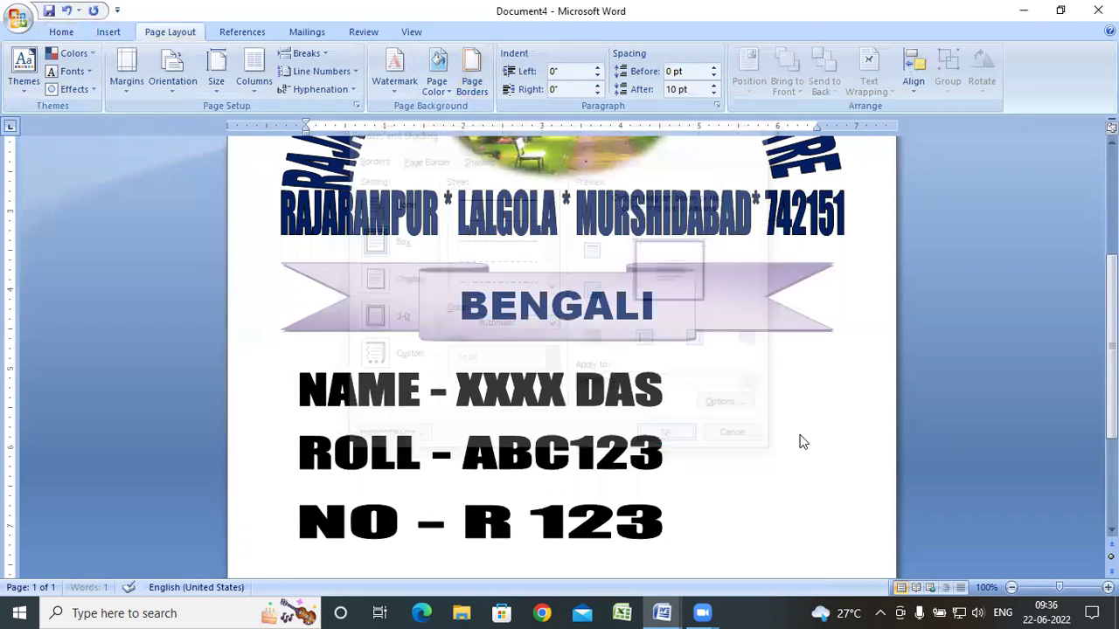
scroll(759, 424, "up", 3)
scroll(726, 411, "up", 3)
scroll(690, 402, "down", 5)
scroll(691, 402, "down", 5)
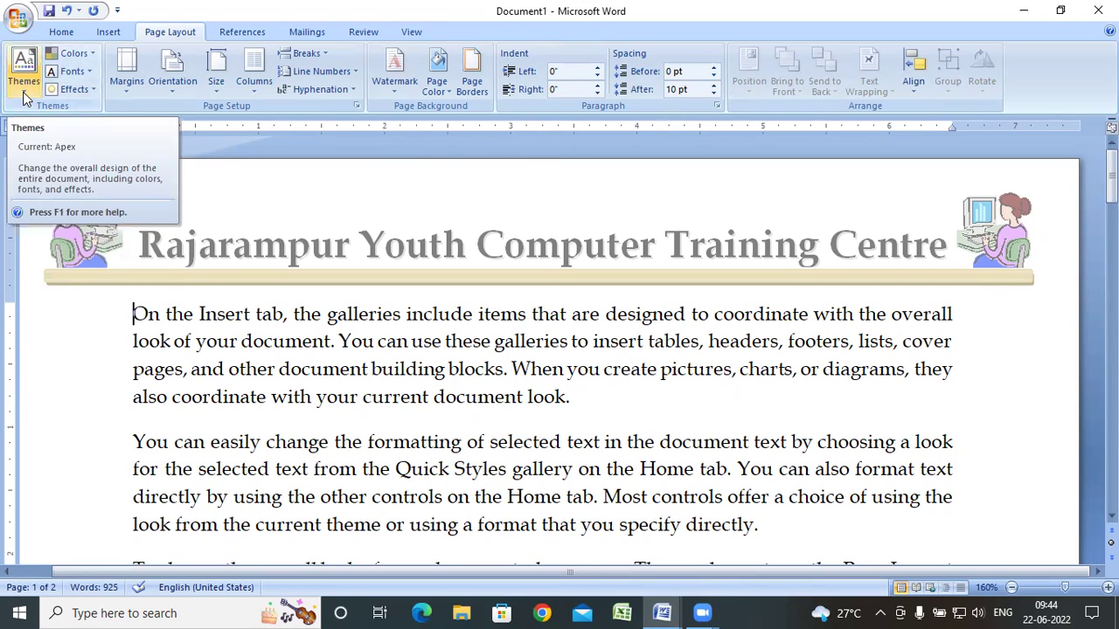
Step: Add a Title-style heading 'Computer' above the first paragraph
left_click(26, 98)
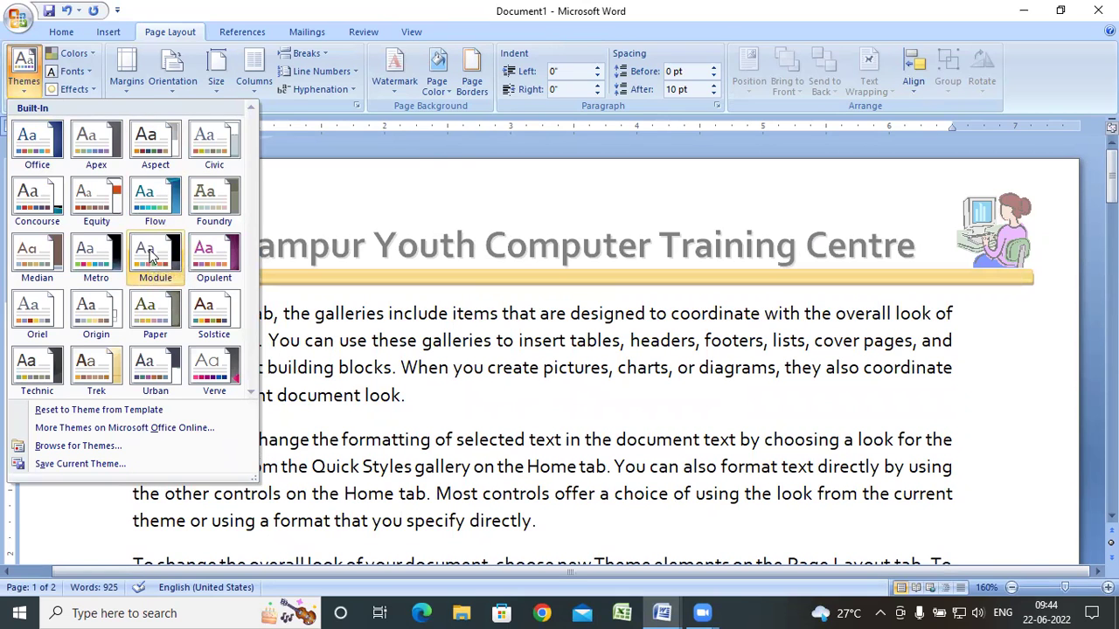
left_click(427, 442)
key("Return")
key("Up")
left_click(63, 32)
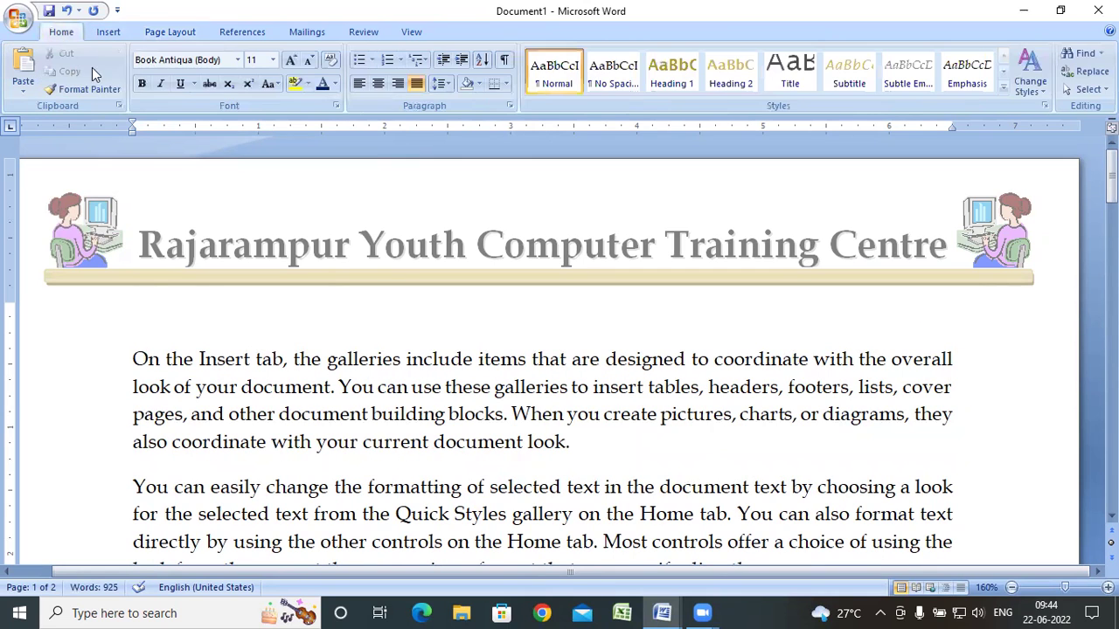
left_click(806, 64)
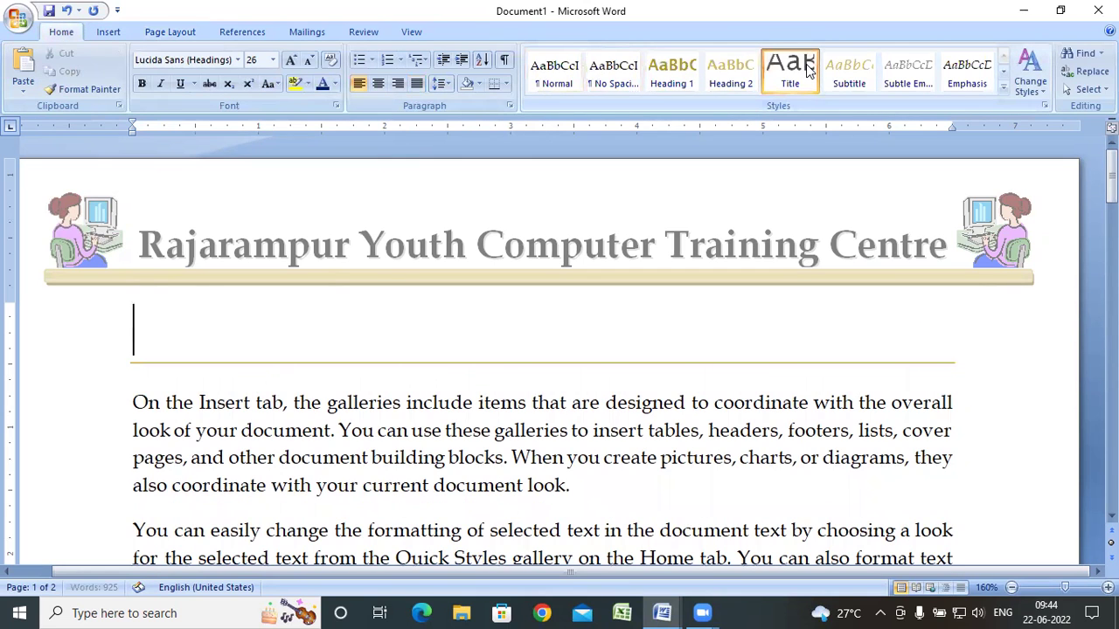
type("Computer")
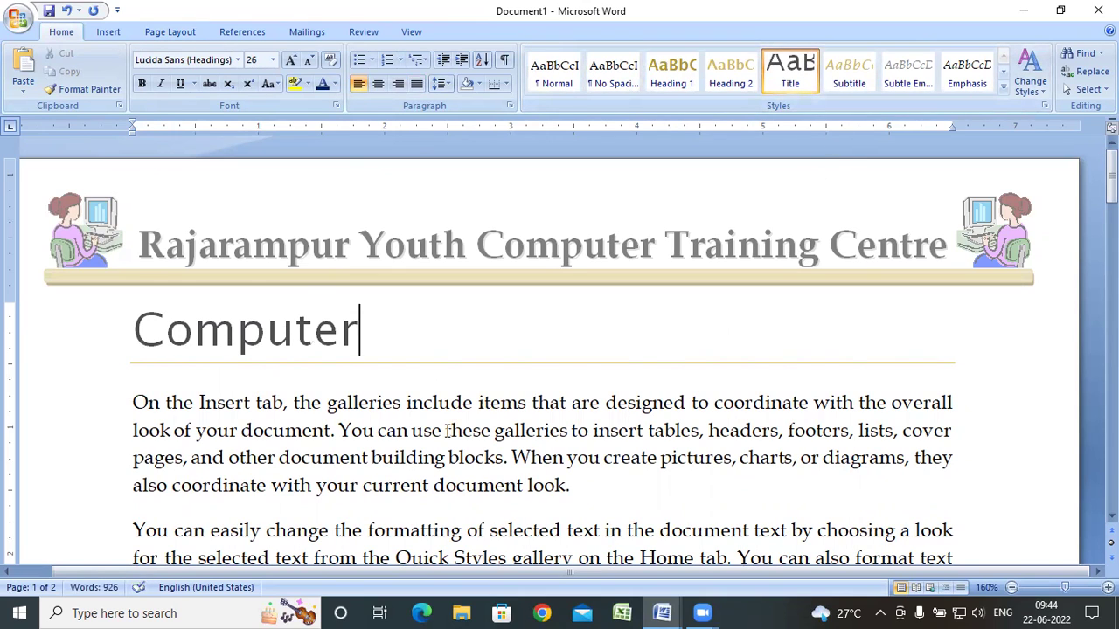
Step: Add a Title-style heading 'CPU' above the 'To change' paragraph
scroll(735, 336, "down", 3)
scroll(178, 406, "down", 2)
left_click(131, 273)
key("Return")
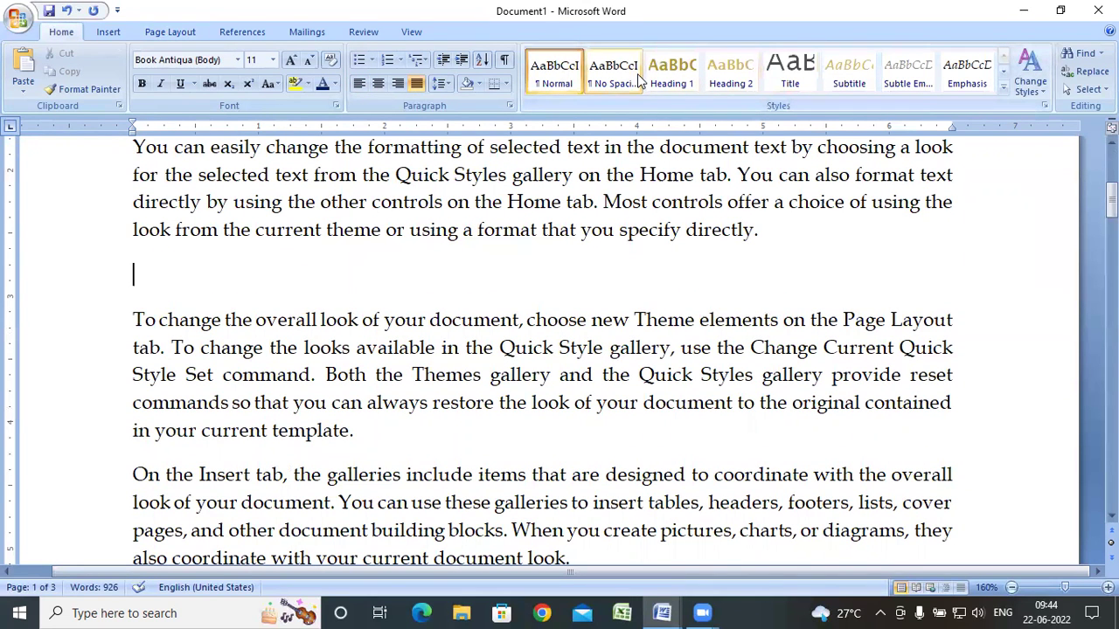
left_click(798, 78)
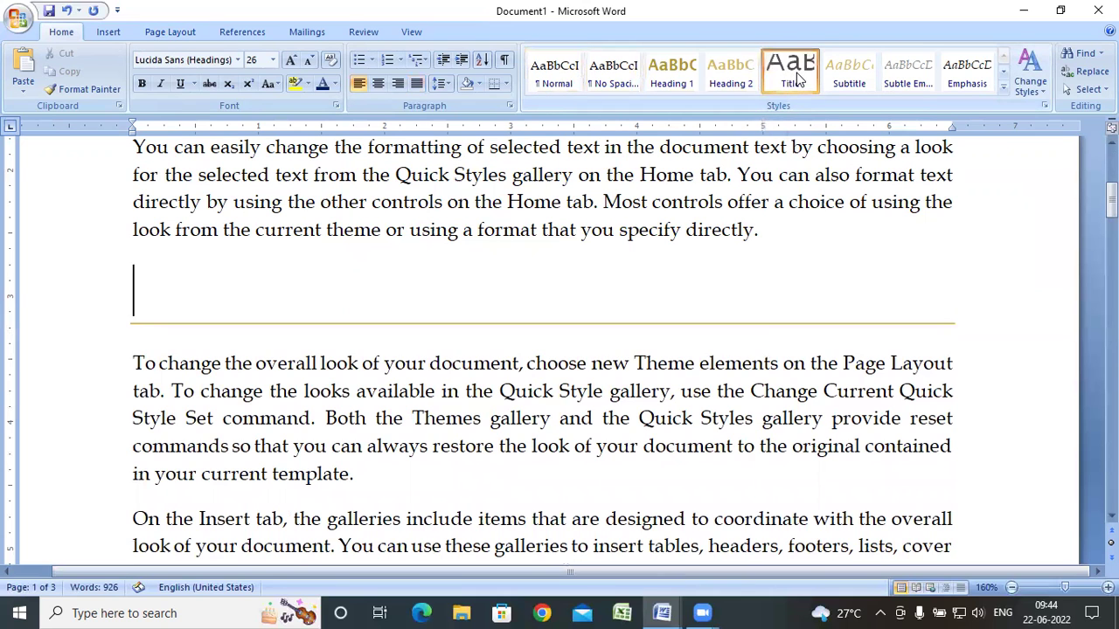
type("CPU")
scroll(425, 313, "up", 3)
scroll(426, 313, "up", 1)
left_click(369, 330)
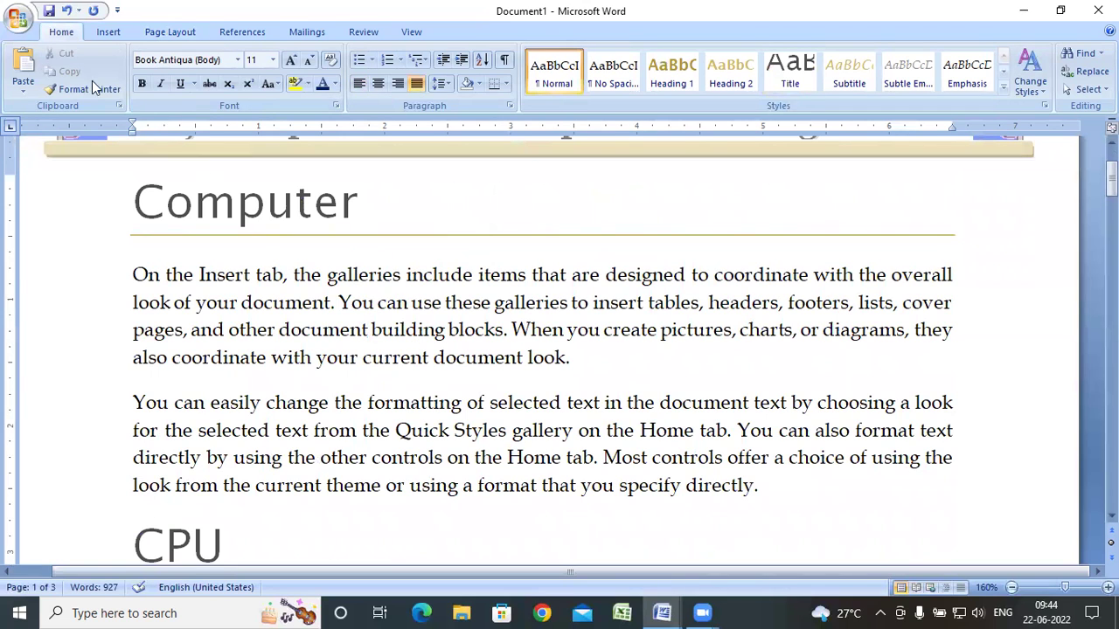
Step: Apply the Foundry theme and bring up the theme colour sets
left_click(160, 28)
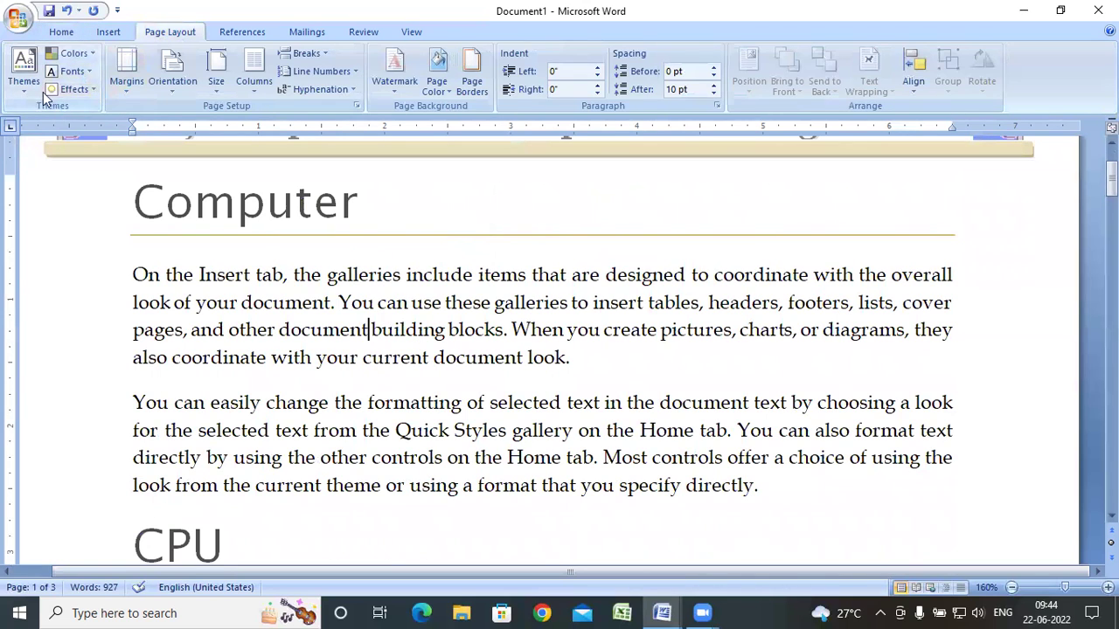
left_click(24, 72)
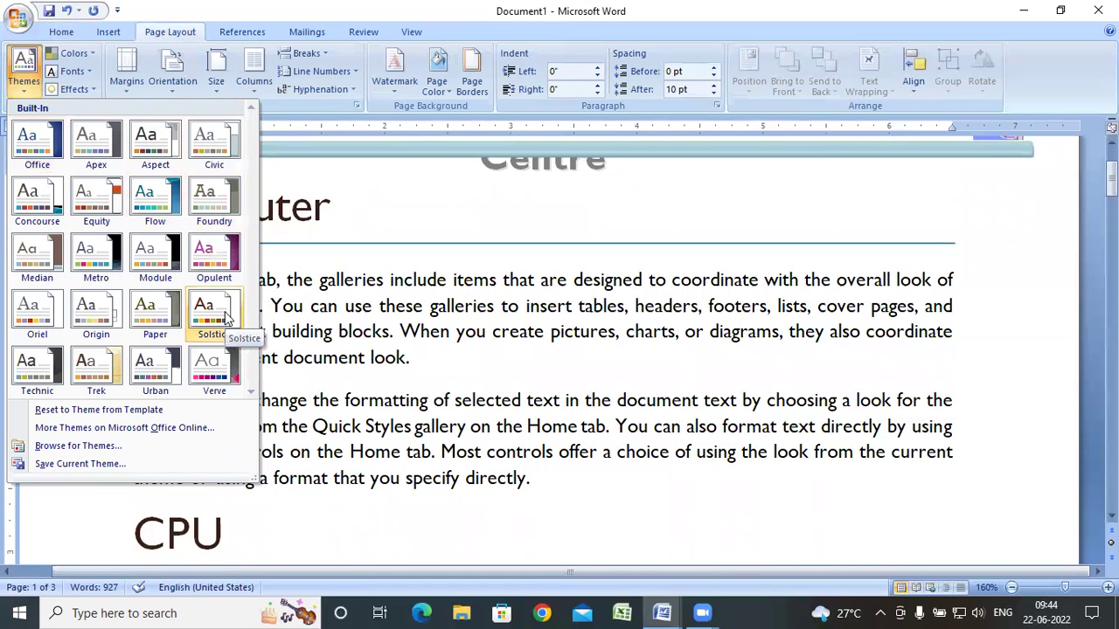
left_click(216, 213)
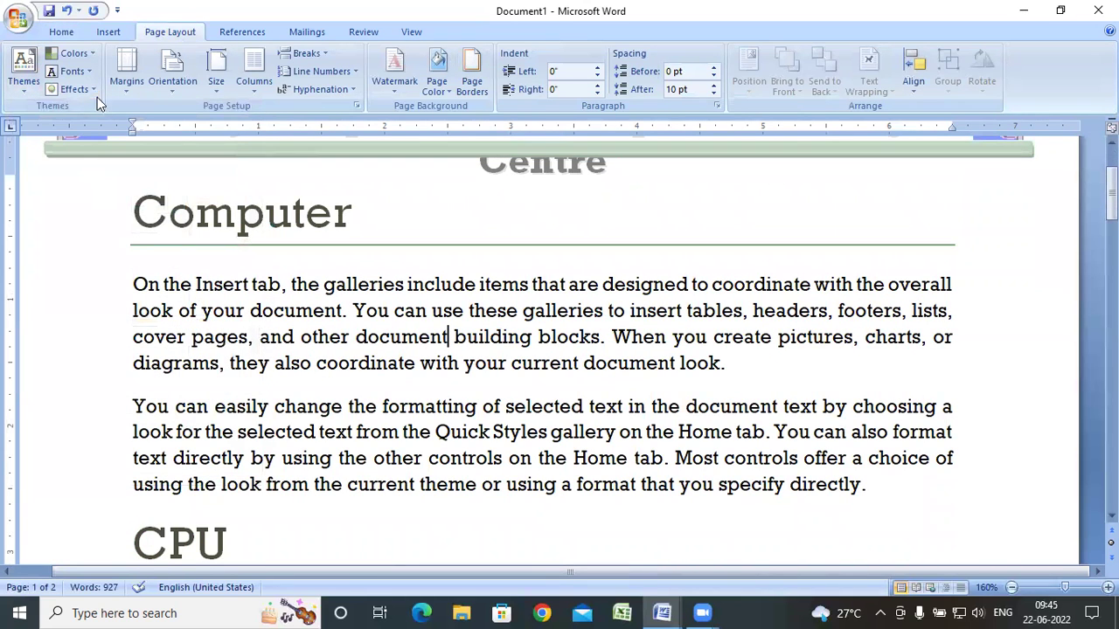
left_click(94, 55)
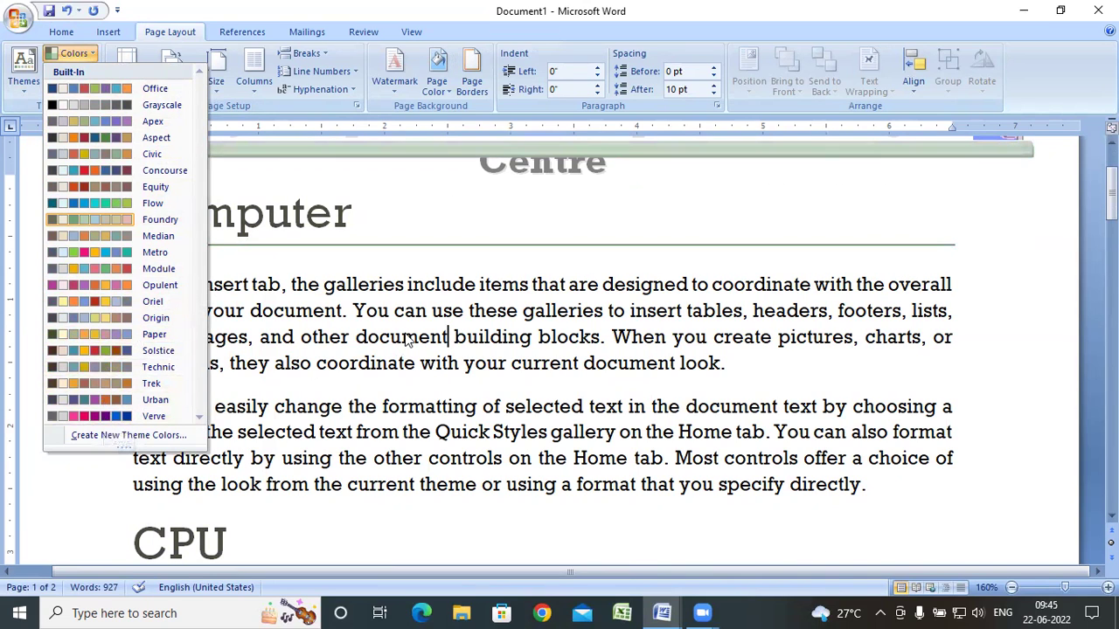
Step: Review the theme colours and theme fonts, closing both lists without changing anything
left_click(376, 295)
left_click(61, 77)
left_click(65, 73)
left_click(90, 73)
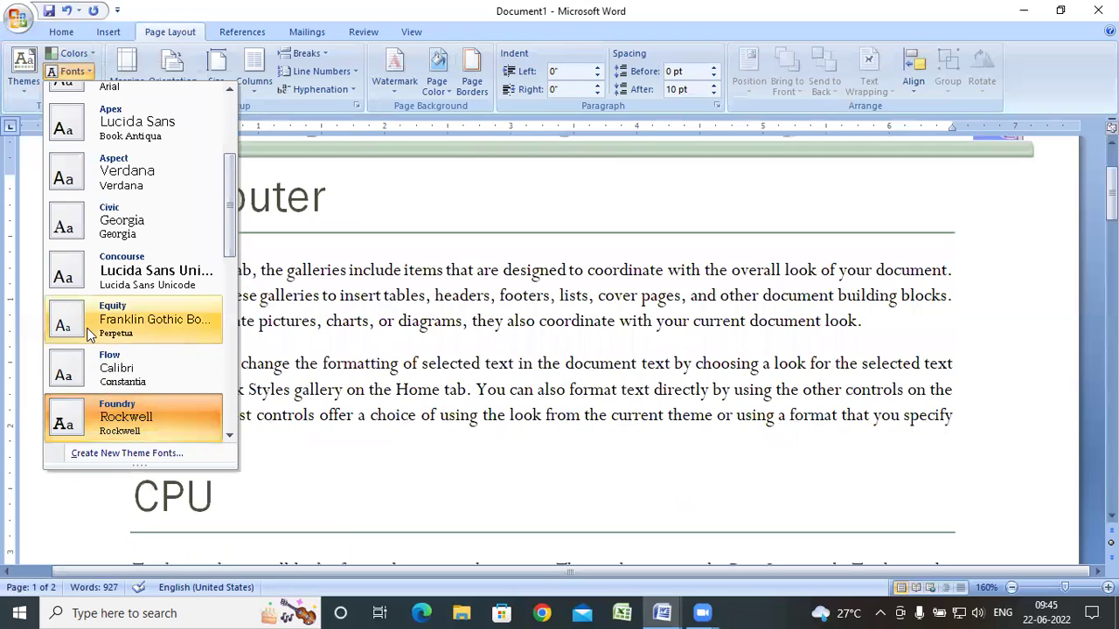
left_click(354, 317)
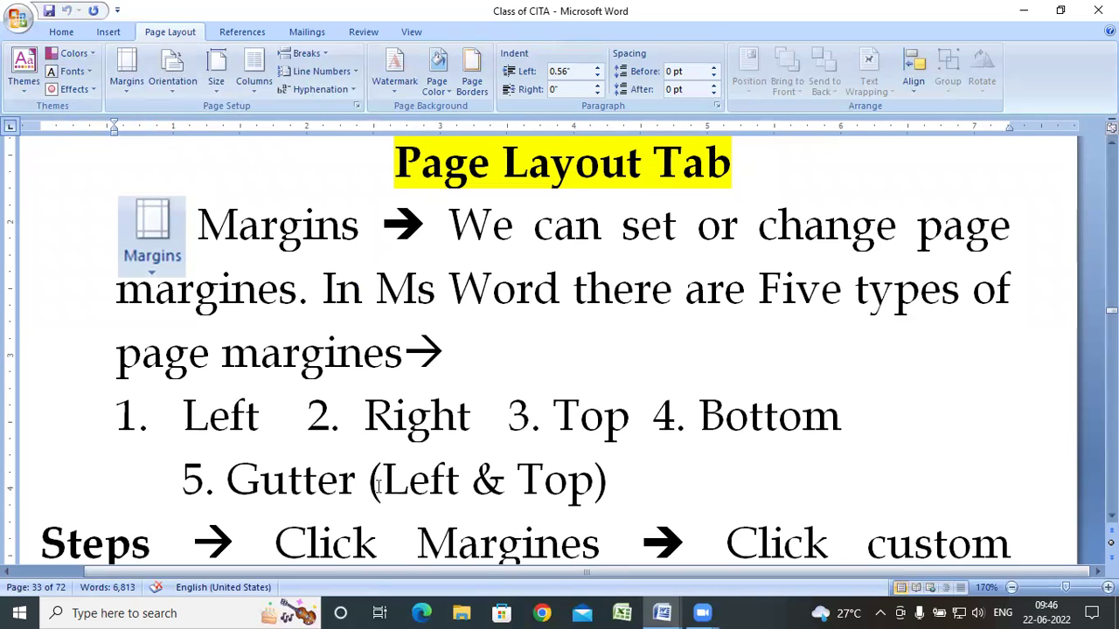
Step: Select the words Gutter, Left and Top in the notes' gutter line
left_click(228, 479)
left_click_drag(228, 479, 356, 479)
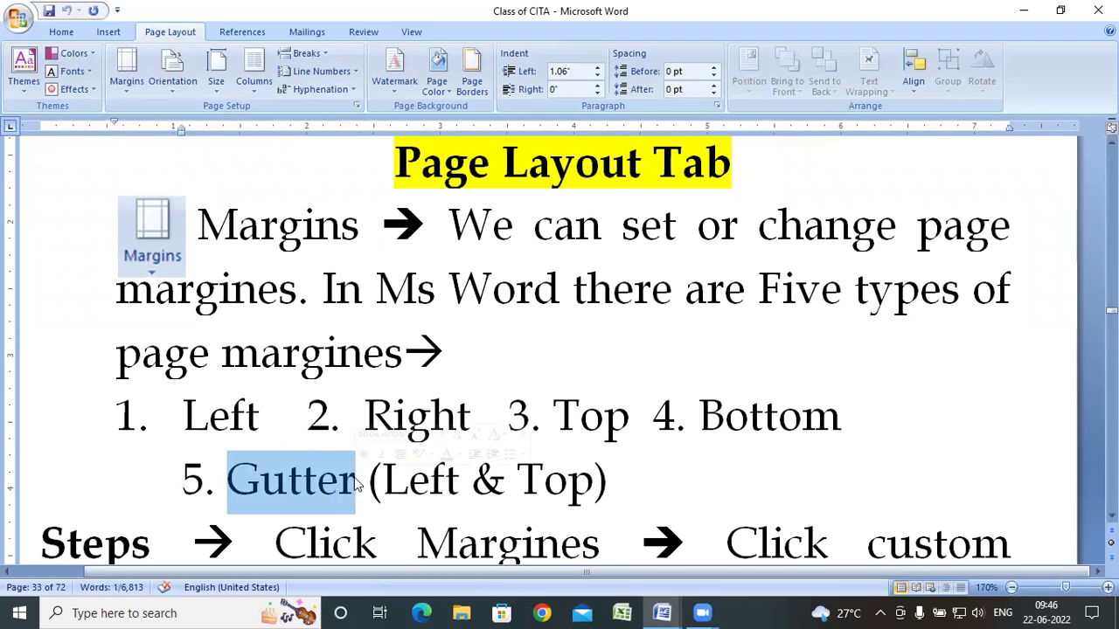
left_click(356, 483)
left_click_drag(472, 479, 376, 479)
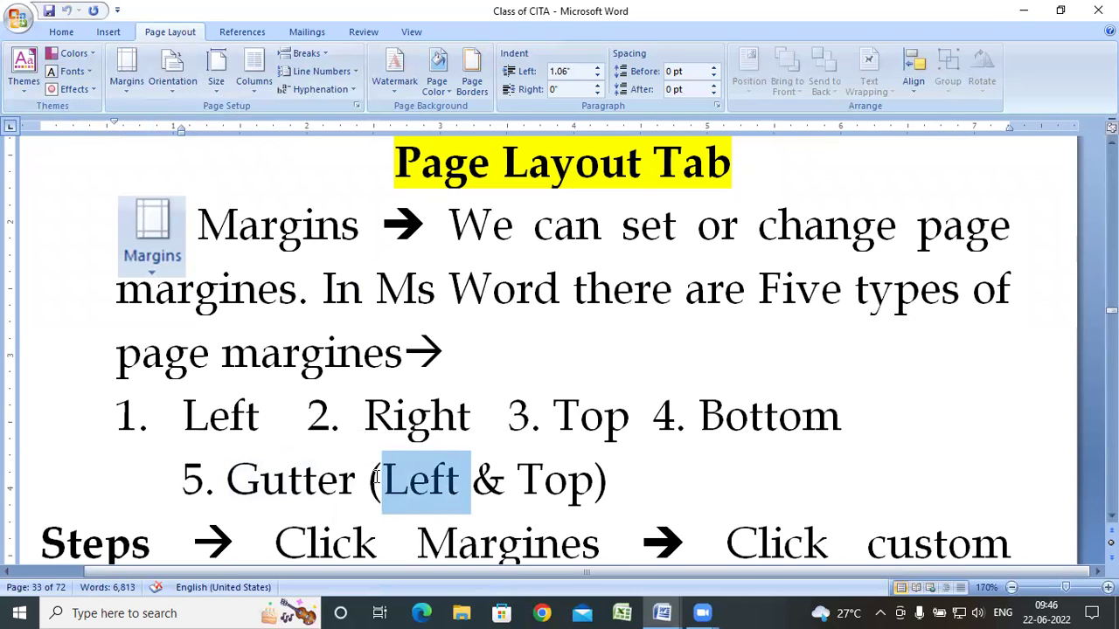
left_click(376, 479)
left_click_drag(596, 479, 507, 479)
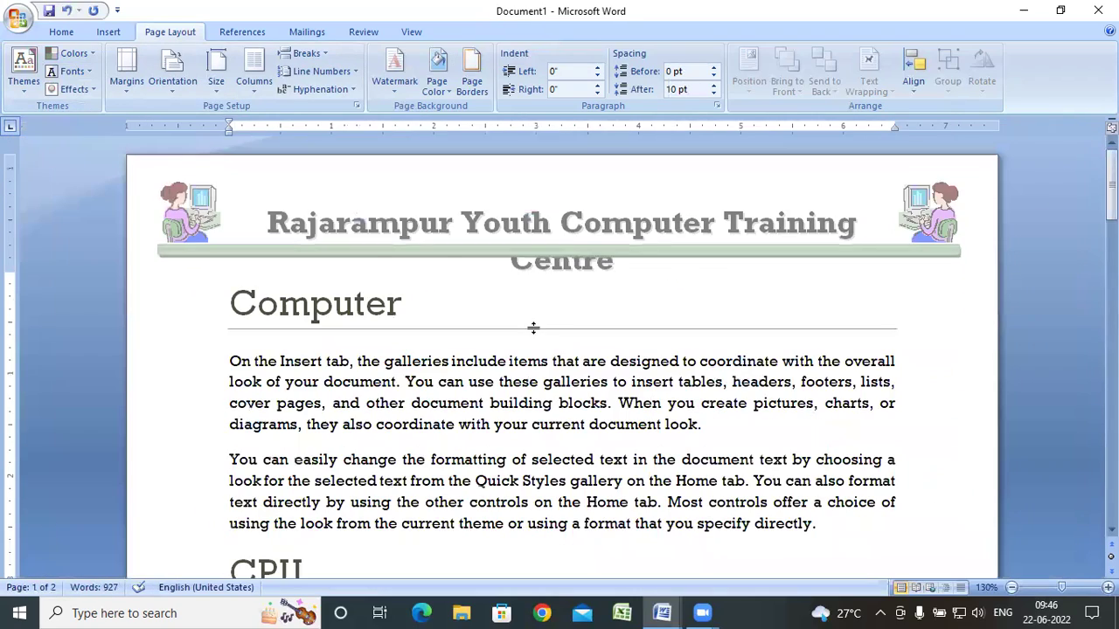
Step: Select all the sample text with Ctrl+A and delete it, leaving 0 words
scroll(536, 329, "down", 3)
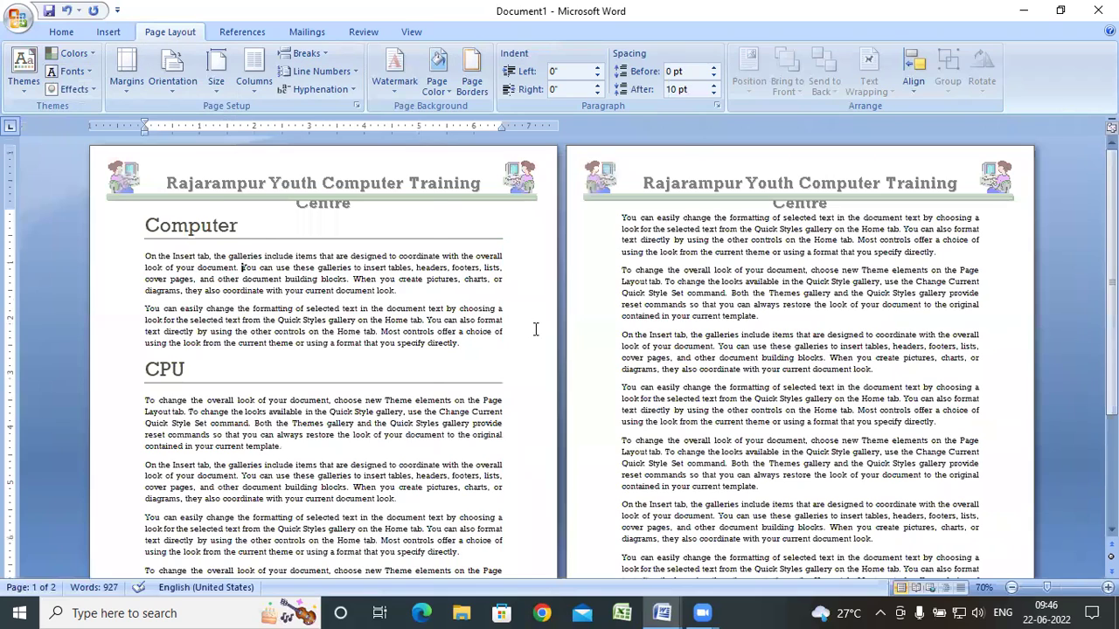
scroll(536, 328, "down", 2)
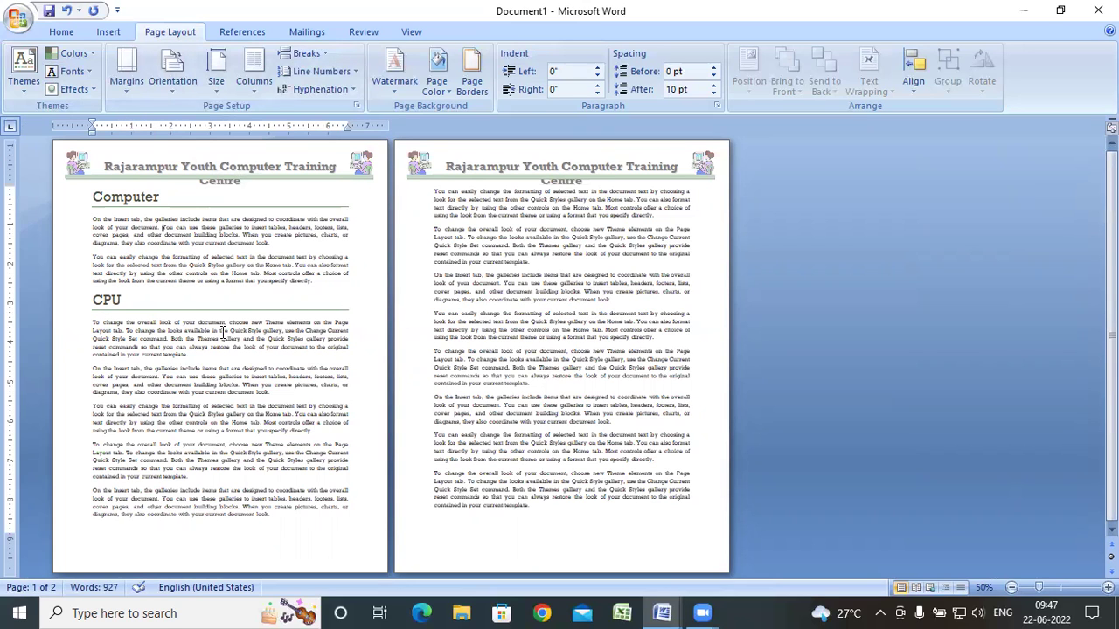
key("ctrl+a")
key("Delete")
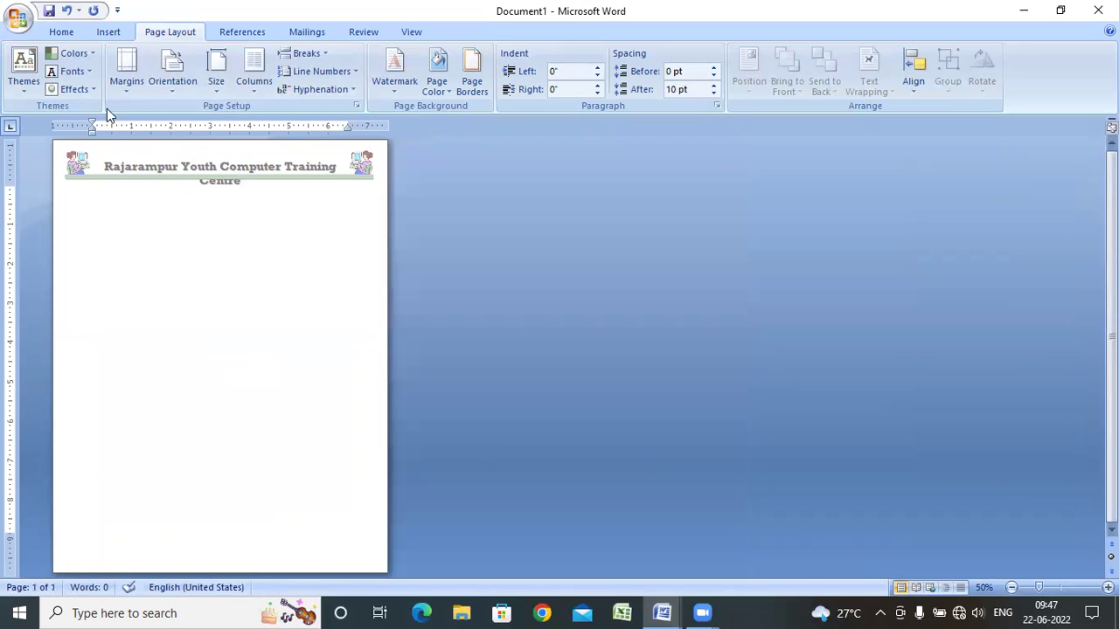
Step: Remove the training centre header from the document
left_click(110, 33)
left_click(534, 70)
left_click(559, 476)
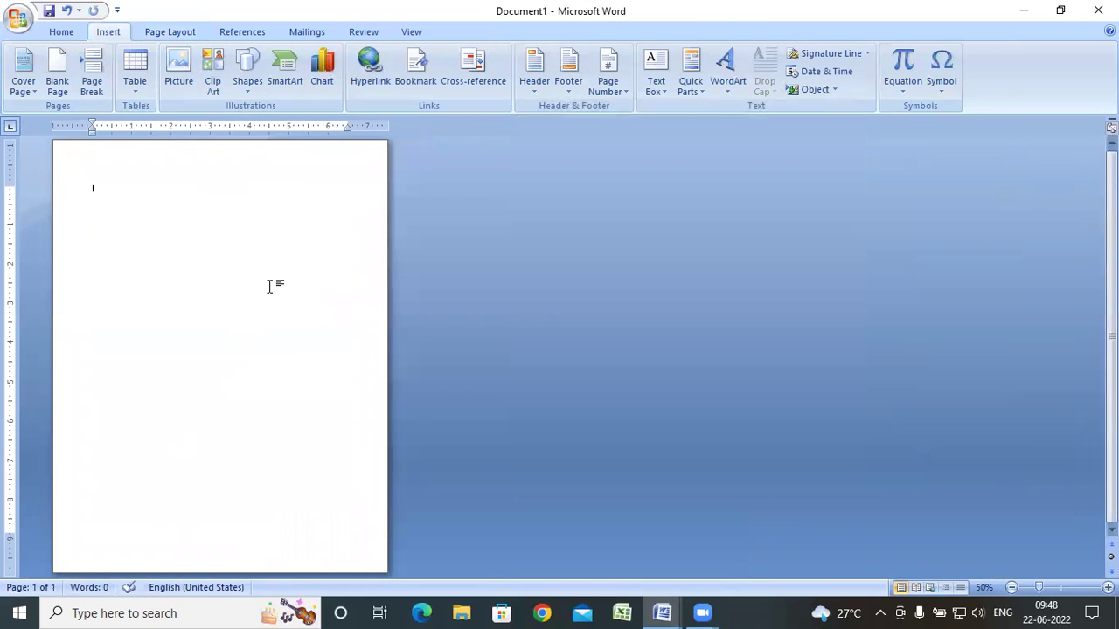
Step: Generate sample paragraphs with =rand(50), filling five pages with 2,154 words
type("=rand(")
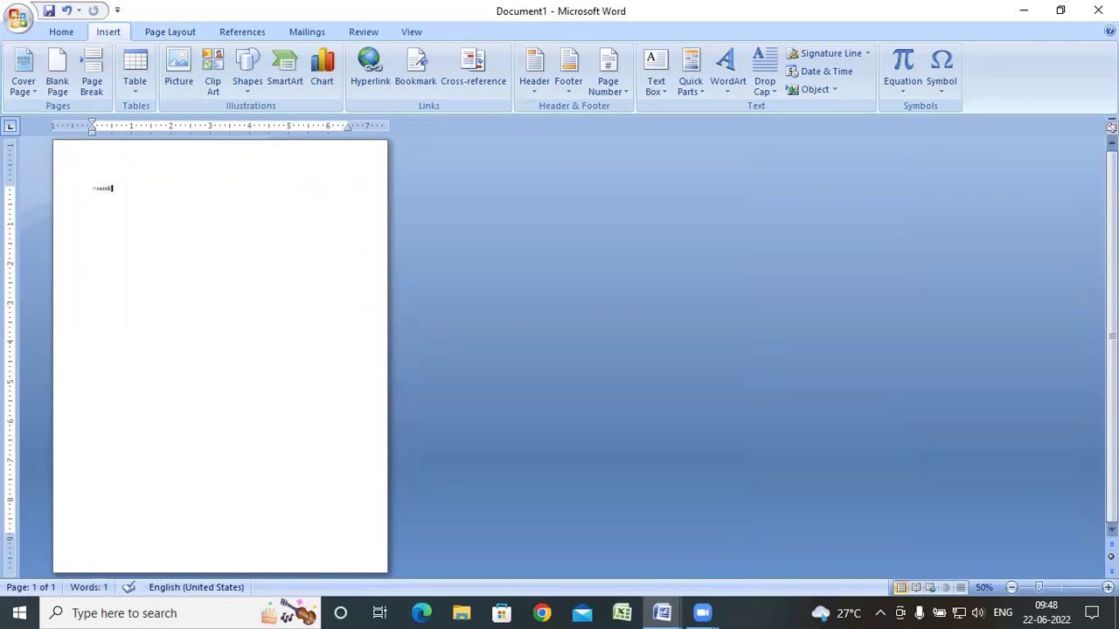
type("50)")
key("Return")
key("ctrl+a")
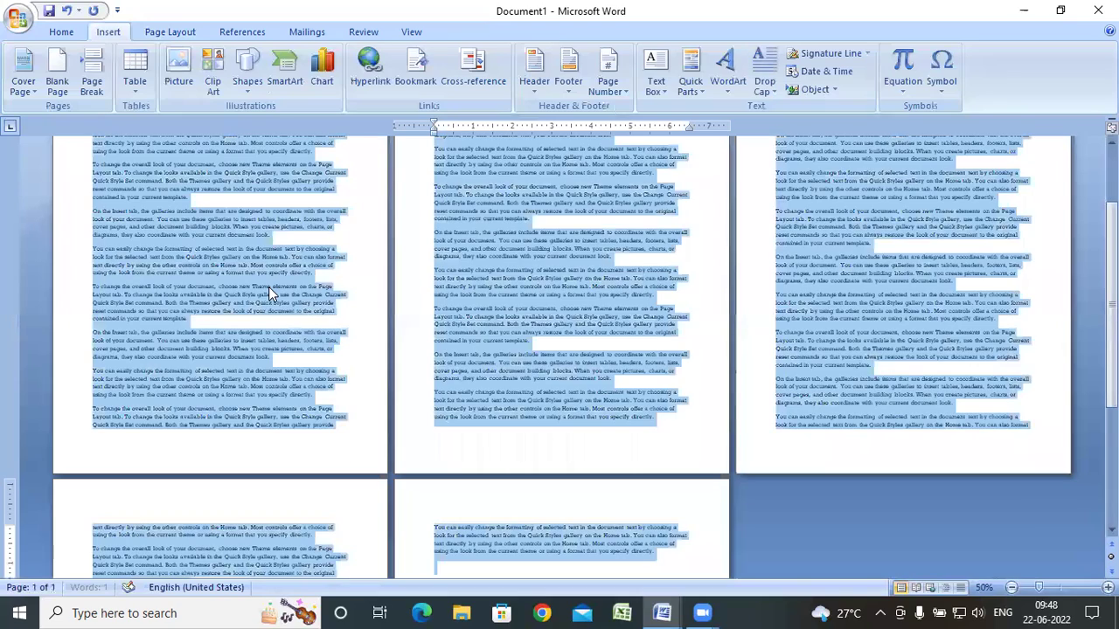
scroll(297, 310, "down", 4, "ctrl")
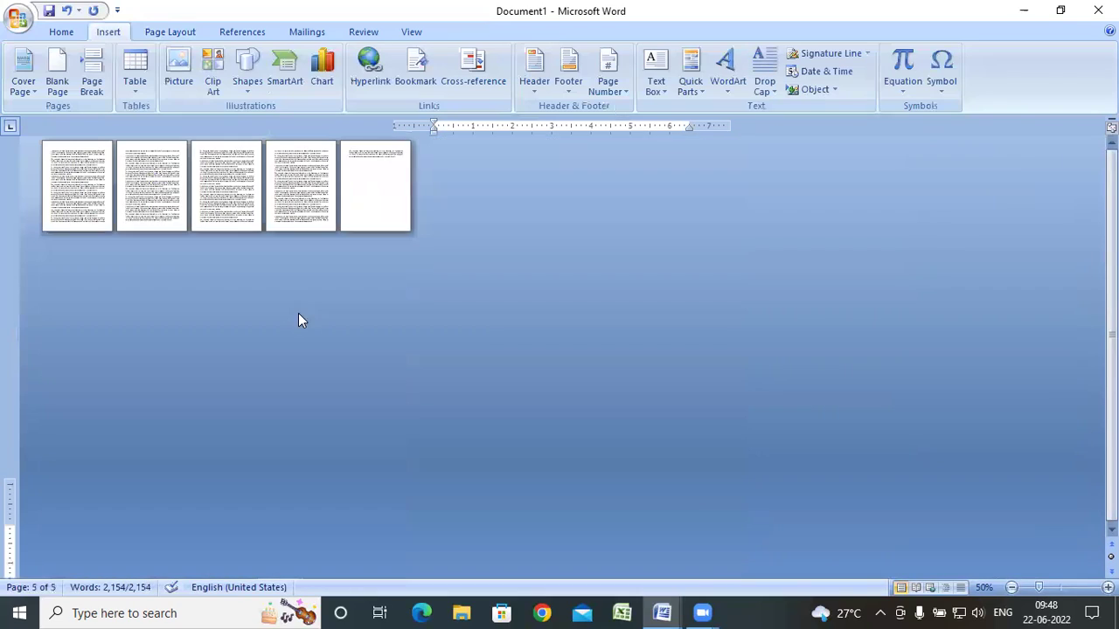
scroll(298, 313, "up", 6, "ctrl")
scroll(310, 319, "up", 2, "ctrl")
scroll(309, 319, "up", 2, "ctrl")
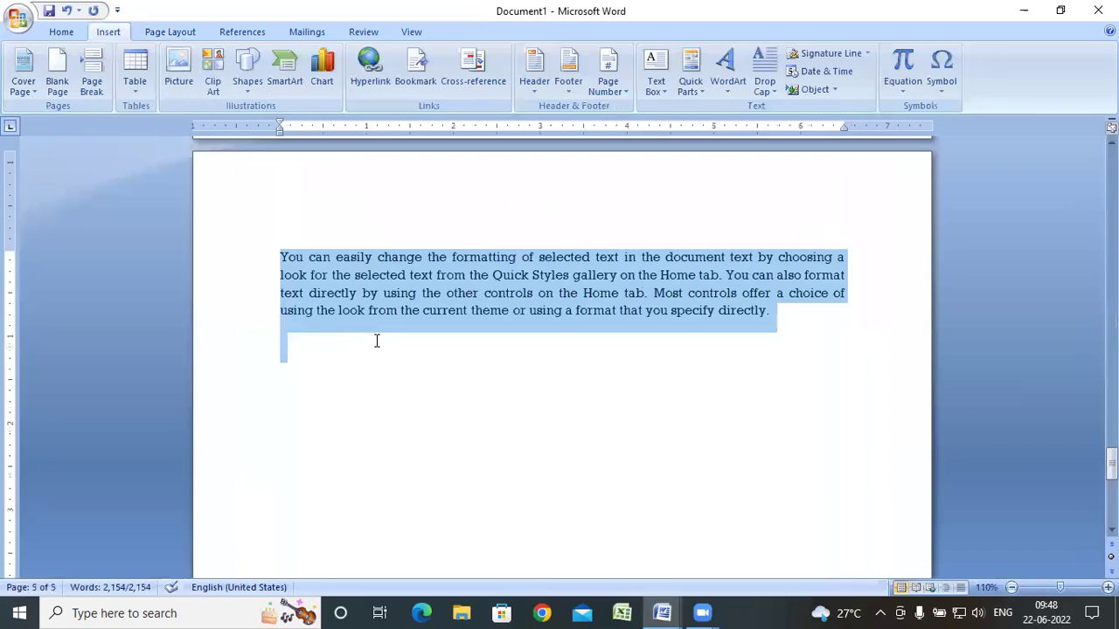
scroll(410, 348, "up", 5)
scroll(410, 348, "up", 3)
scroll(410, 348, "up", 10)
scroll(410, 348, "up", 10)
scroll(410, 347, "up", 10)
scroll(410, 348, "up", 10)
scroll(410, 348, "up", 10)
scroll(410, 348, "up", 10)
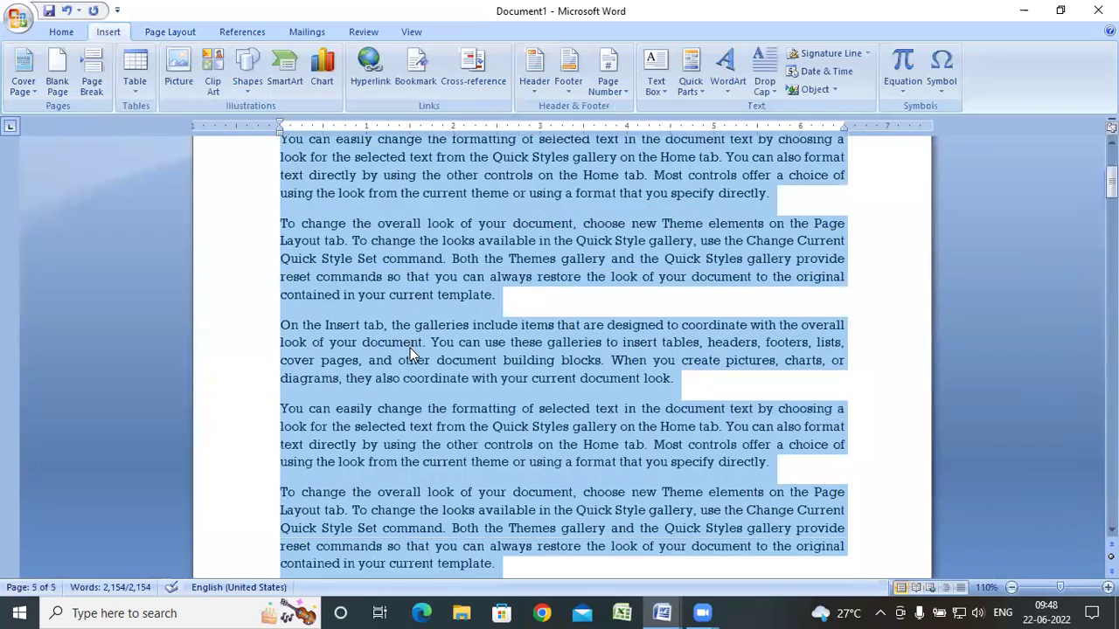
scroll(410, 348, "up", 10)
left_click(514, 312)
scroll(516, 323, "down", 2, "ctrl")
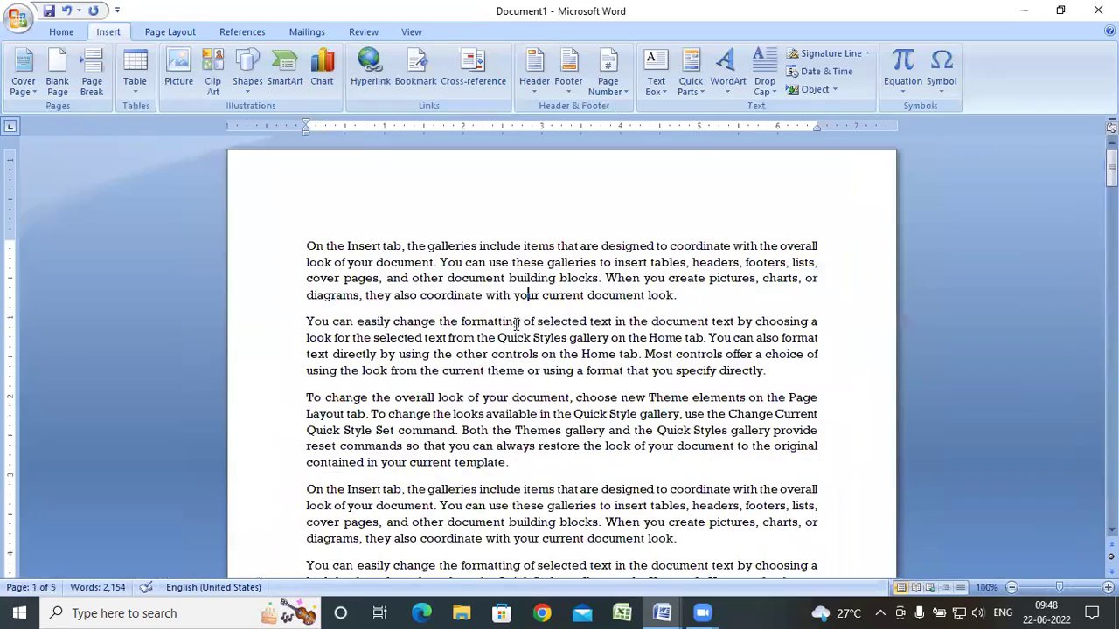
scroll(489, 322, "down", 2, "ctrl")
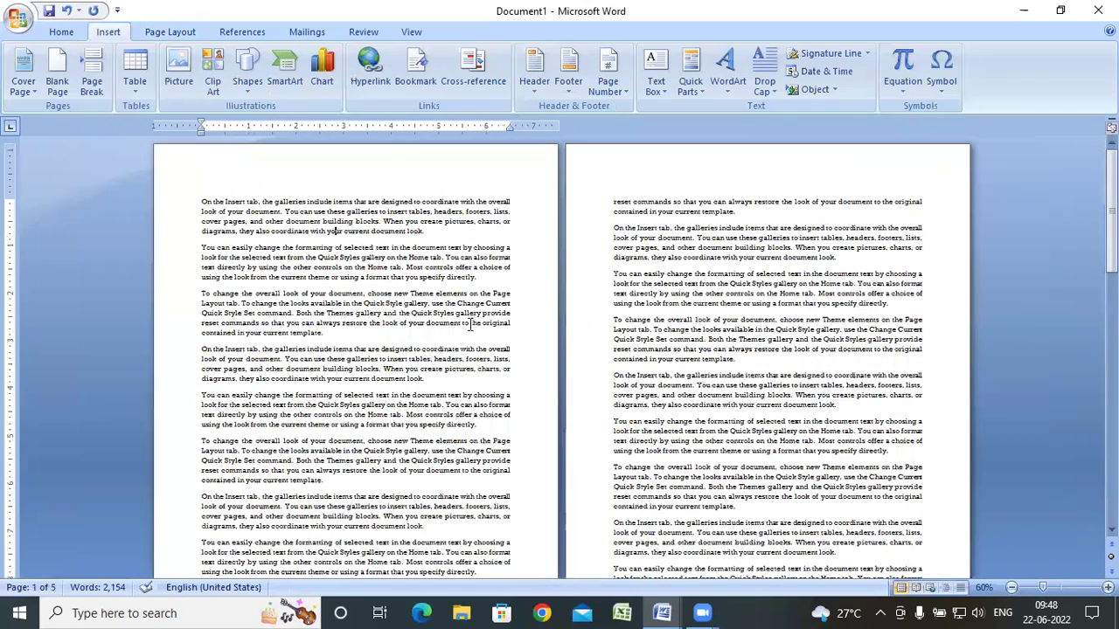
scroll(472, 320, "down", 2, "ctrl")
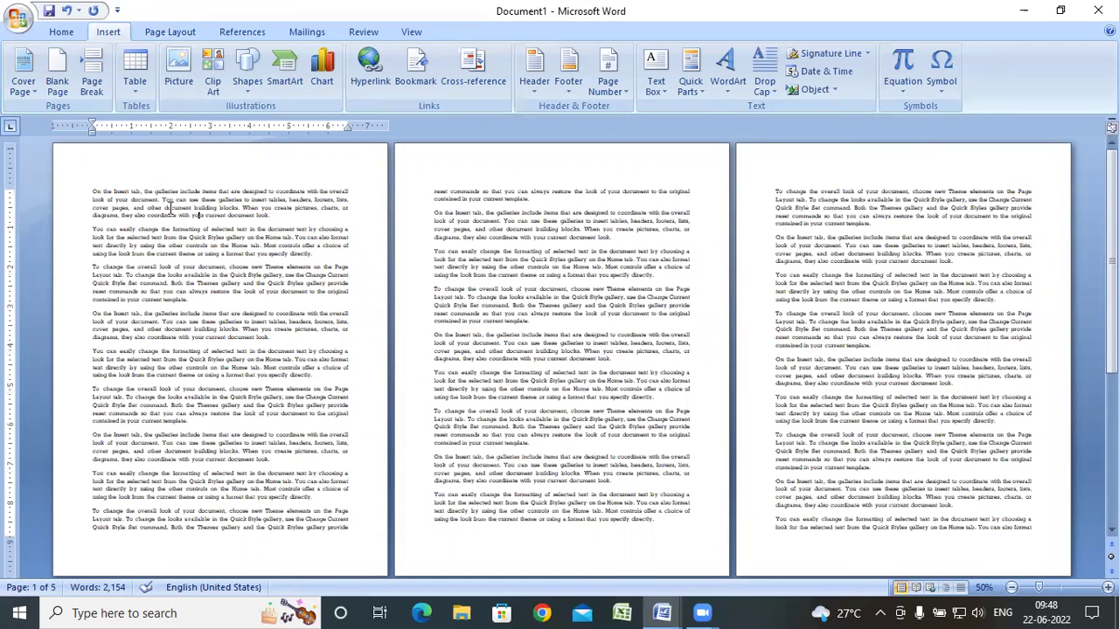
left_click(160, 32)
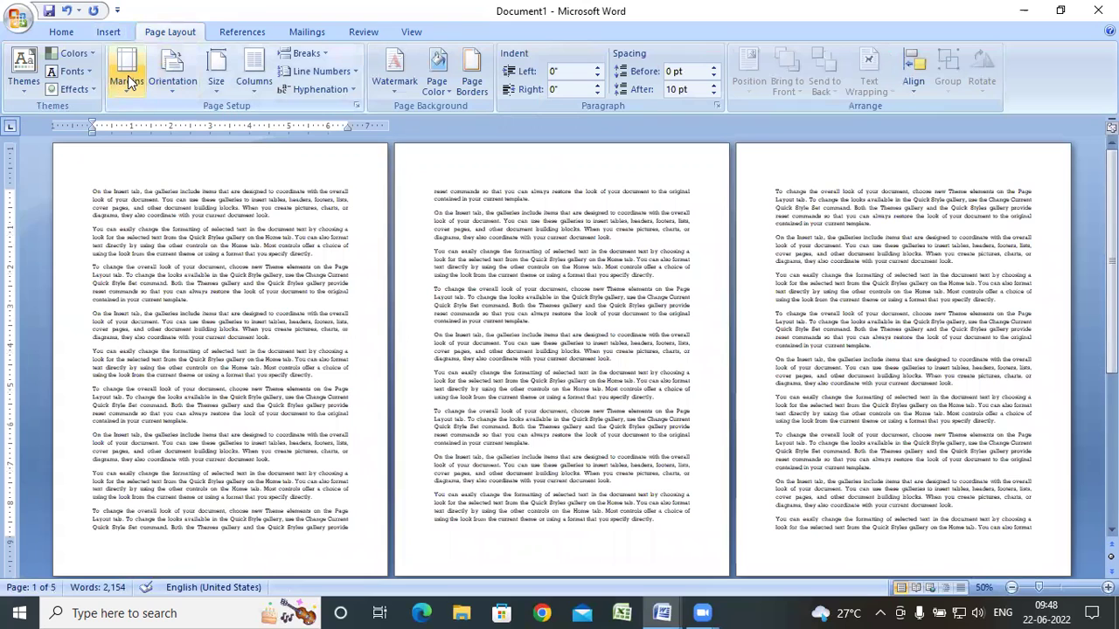
Step: Apply the Narrow margin preset, shrinking the document from 5 to 4 pages
left_click(127, 75)
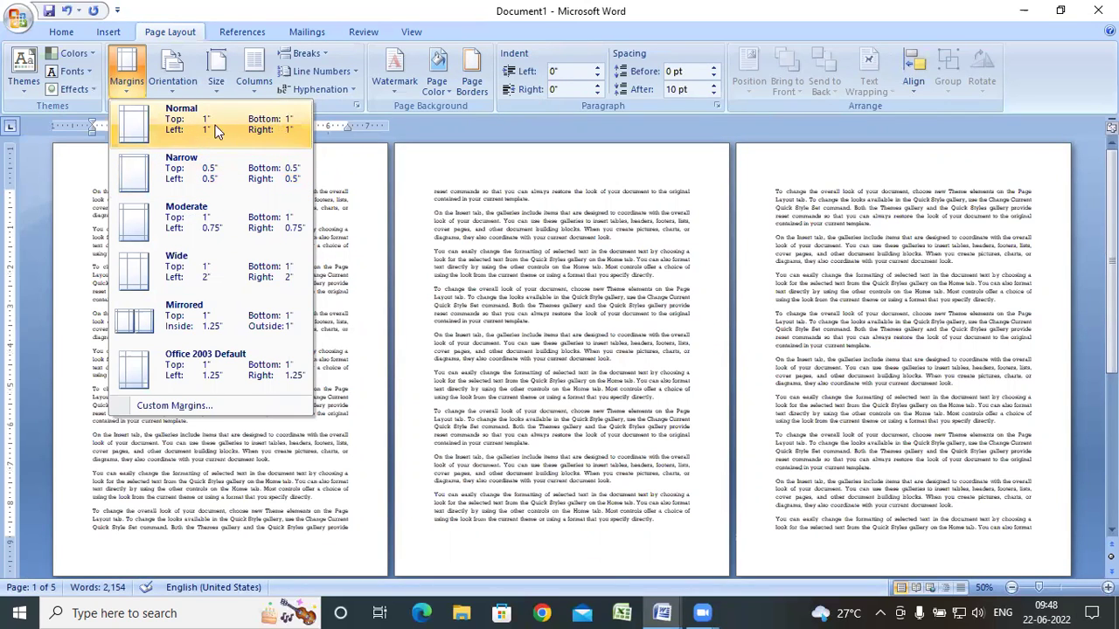
left_click(223, 176)
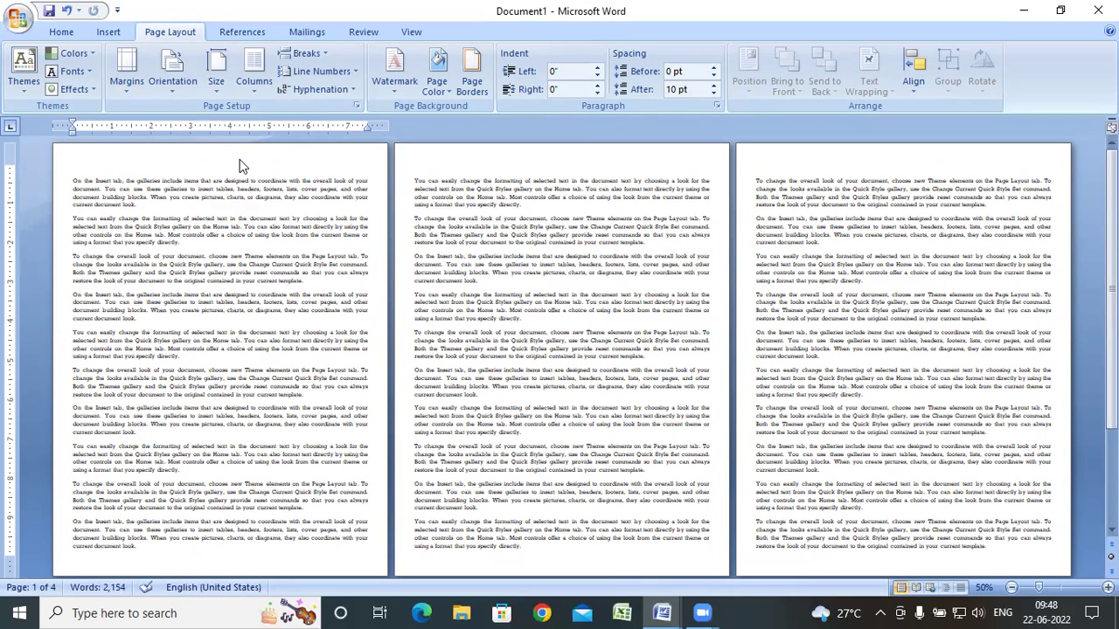
Step: Double-click a page's top margin to enter header and footer editing
double_click(243, 164)
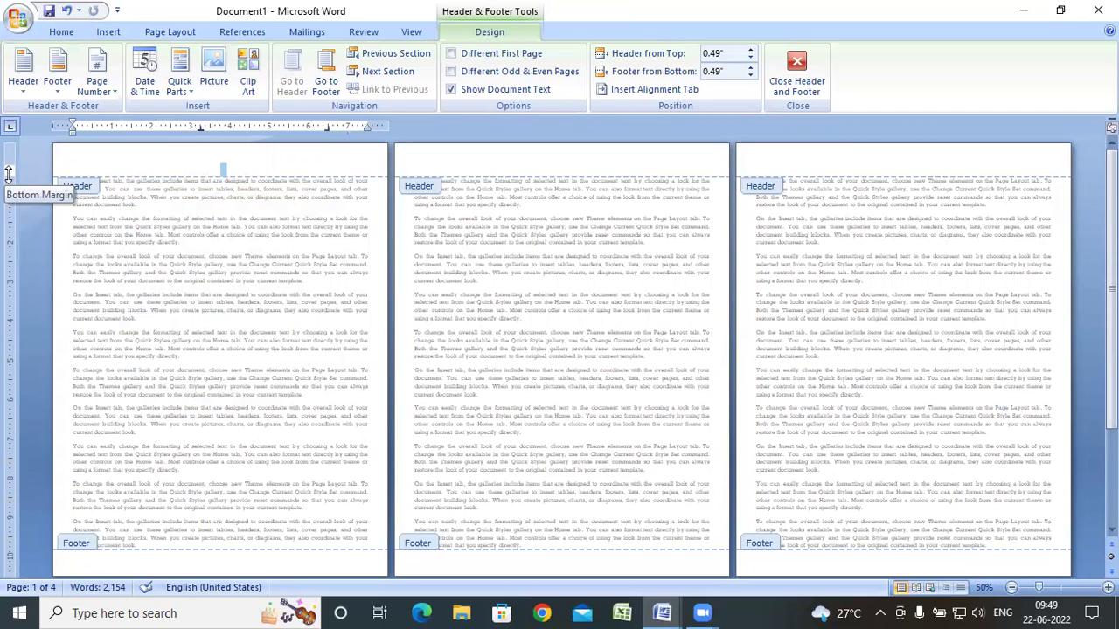
Step: Close the header and footer and apply Wide margins (2" left and right), giving six pages
left_click(795, 83)
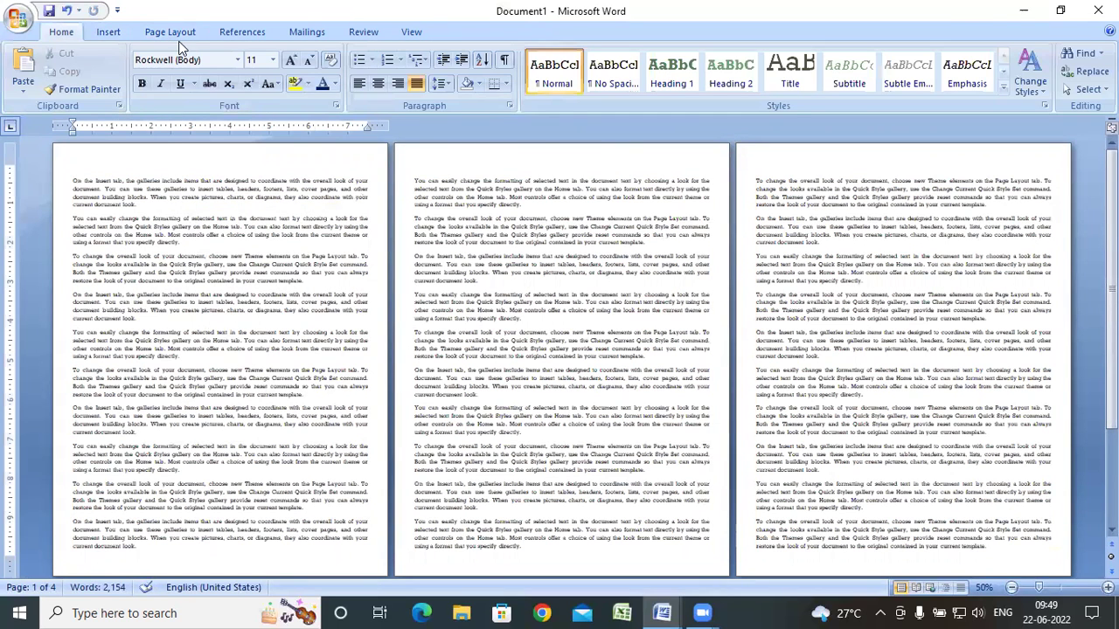
left_click(174, 32)
left_click(131, 93)
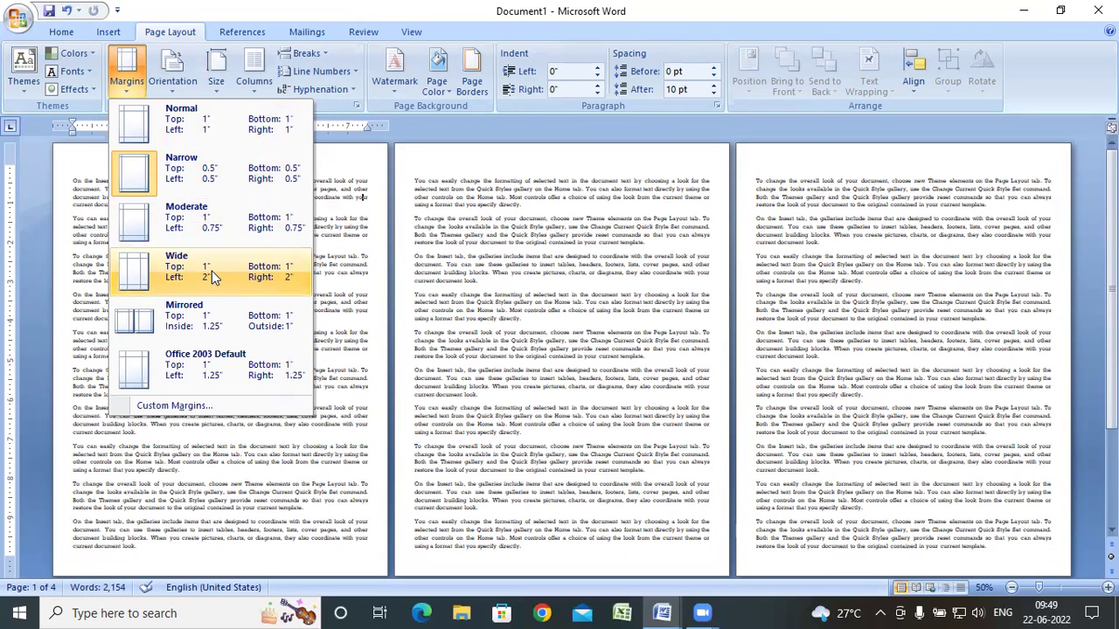
left_click(270, 276)
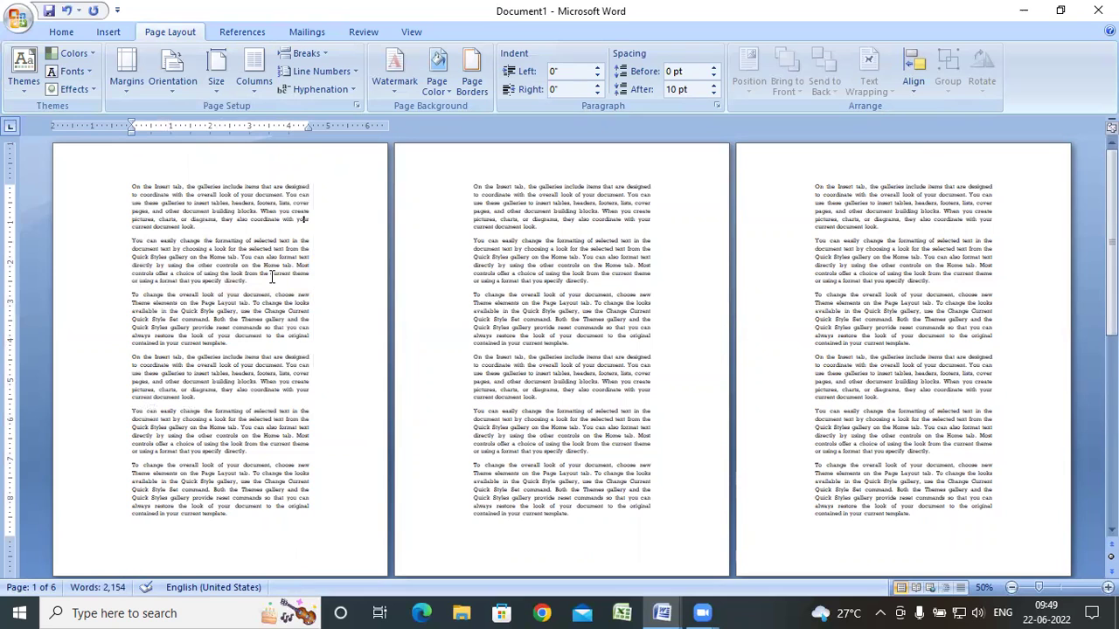
left_click(126, 70)
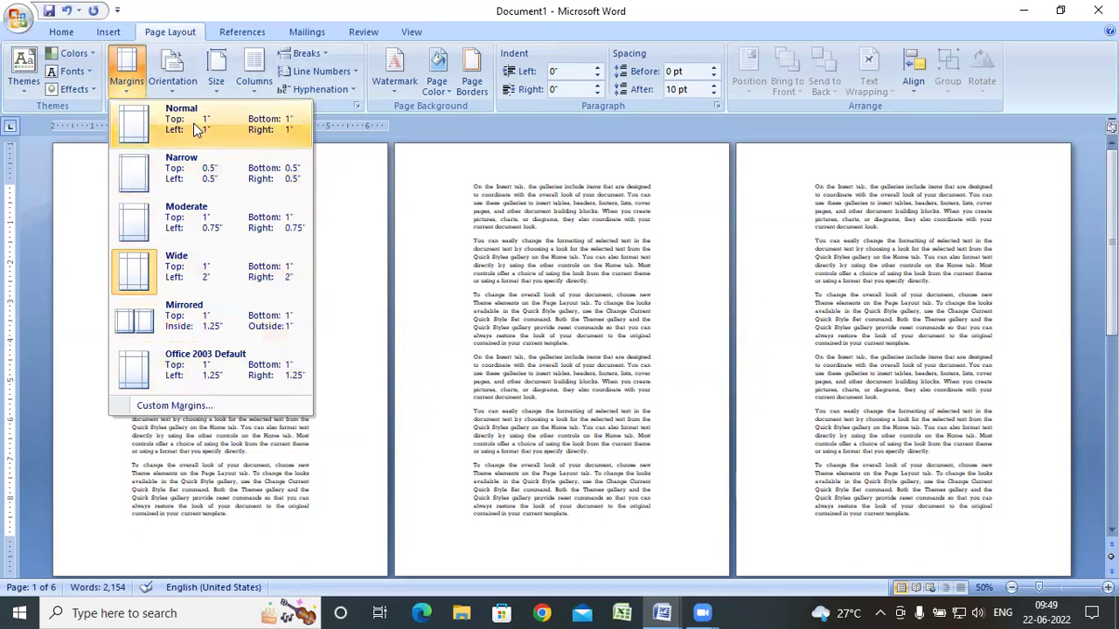
Step: In Custom Margins, set the top, bottom, left and right margins to 1"
left_click(159, 408)
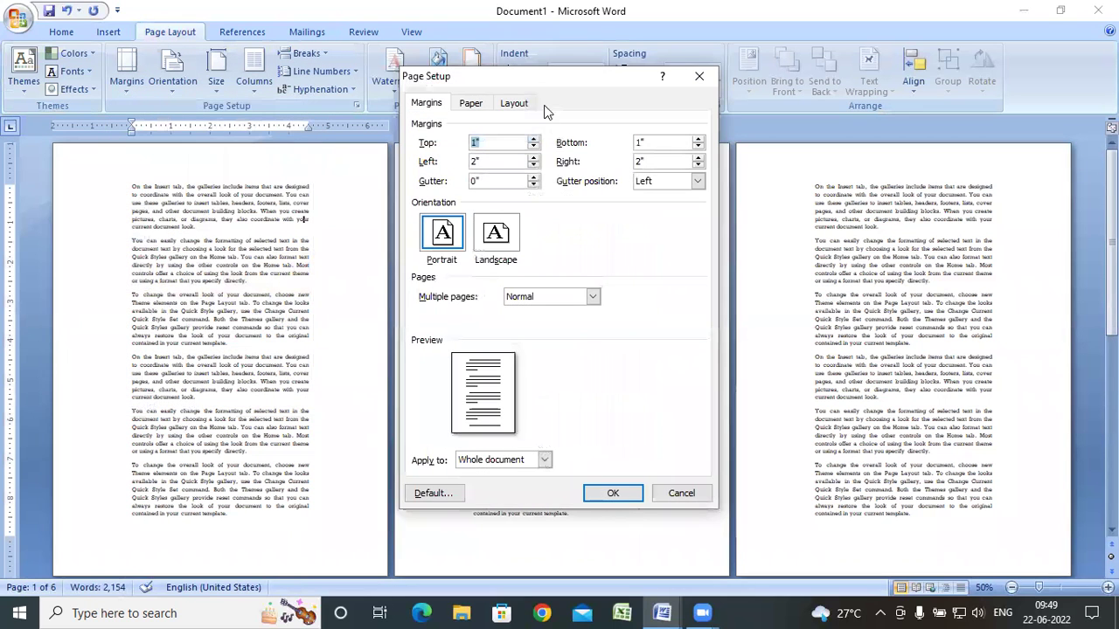
left_click_drag(496, 84, 462, 96)
left_click(451, 155)
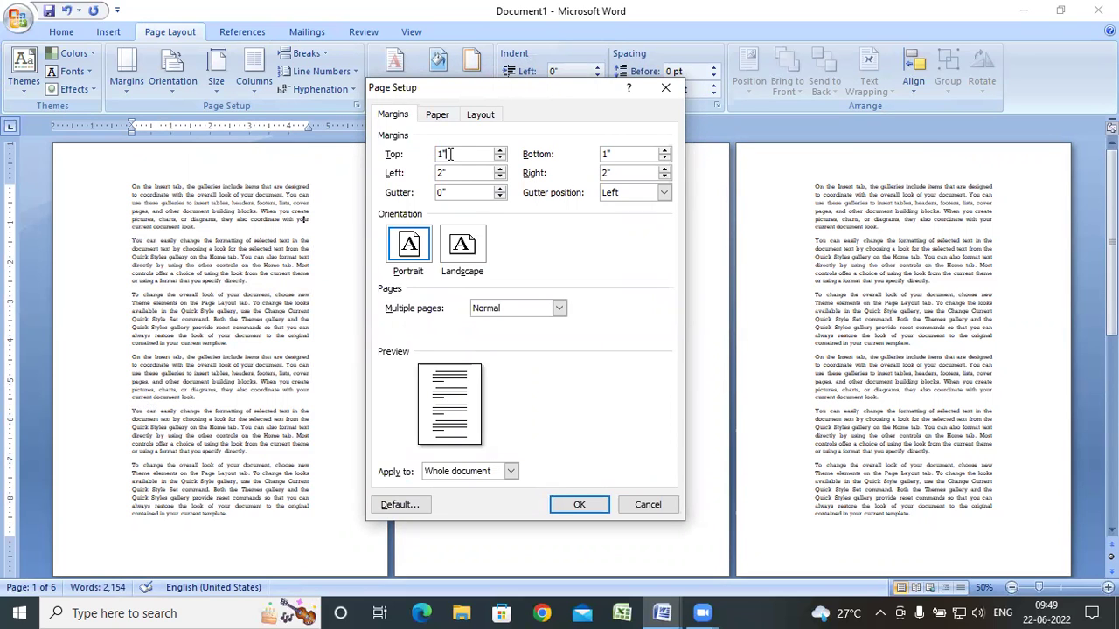
left_click(500, 177)
left_click(665, 177)
left_click(666, 177)
left_click(665, 177)
left_click(665, 177)
left_click(665, 178)
left_click(665, 169)
Step: Set the gutter to 0.5" and choose the gutter position
left_click(502, 189)
left_click(501, 190)
left_click(501, 190)
left_click(502, 189)
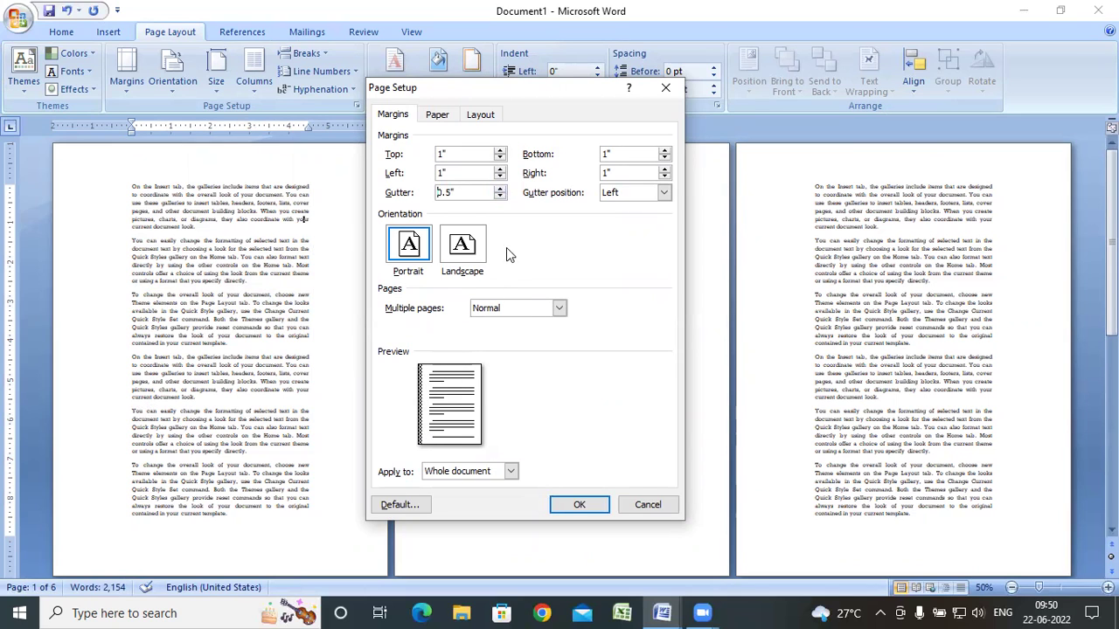
left_click(663, 194)
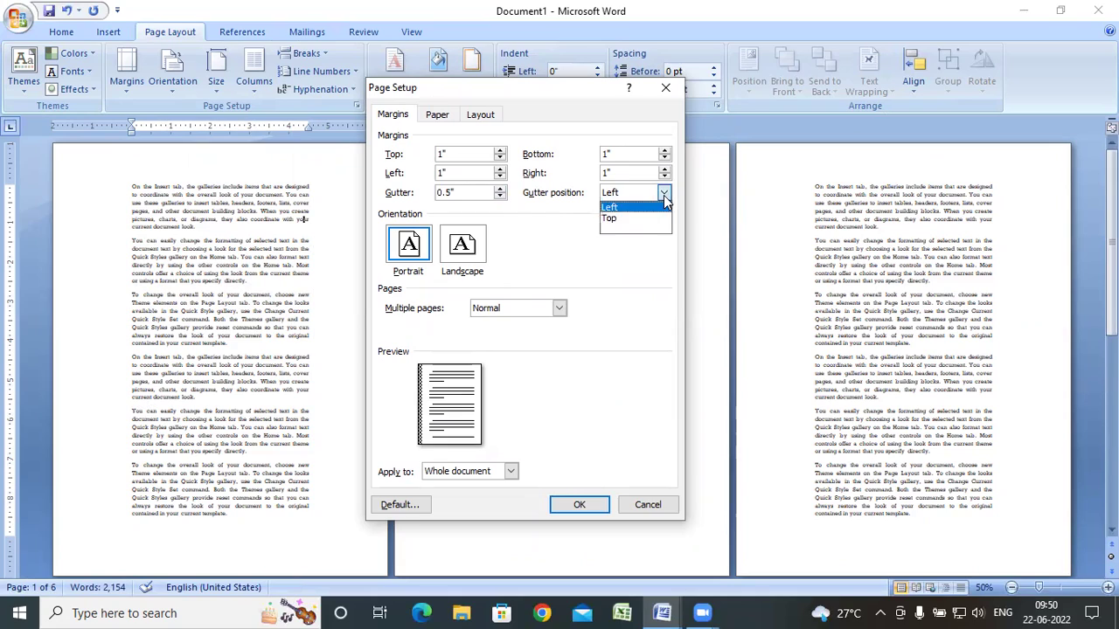